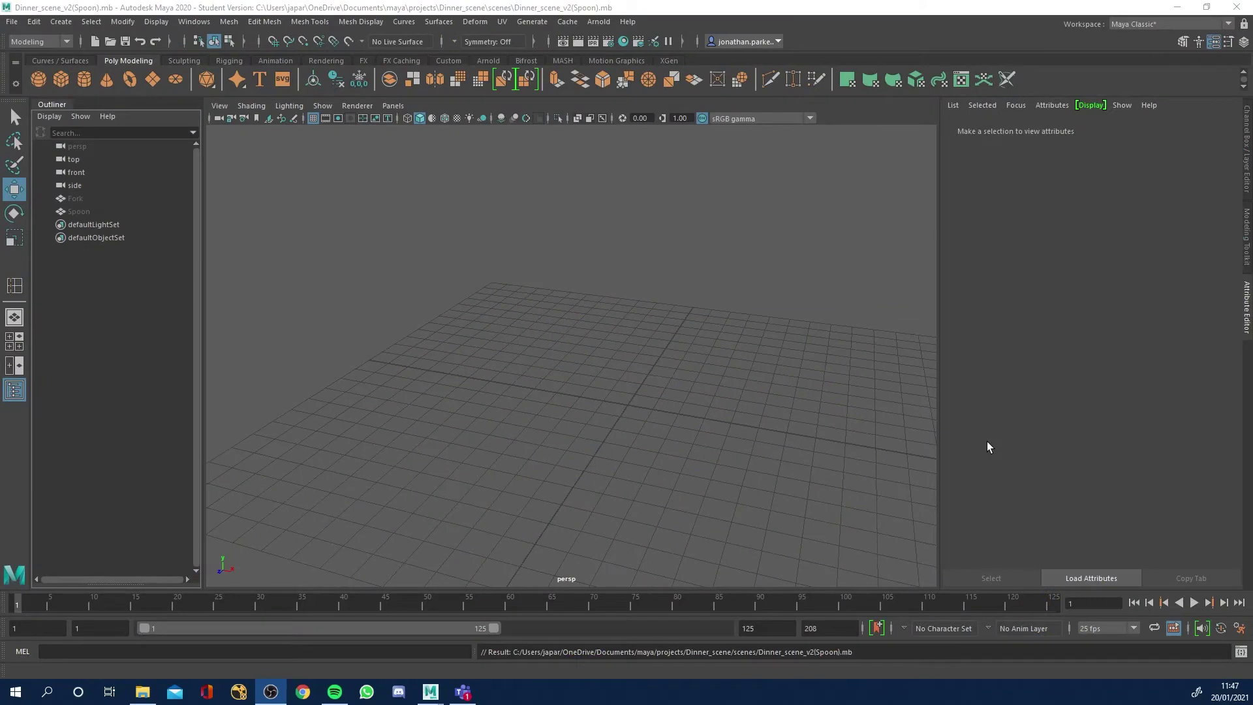
Show the hidden Fork and Spoon meshes and hide both of them again.
{"action": "left_click", "coordinate": [115, 212]}
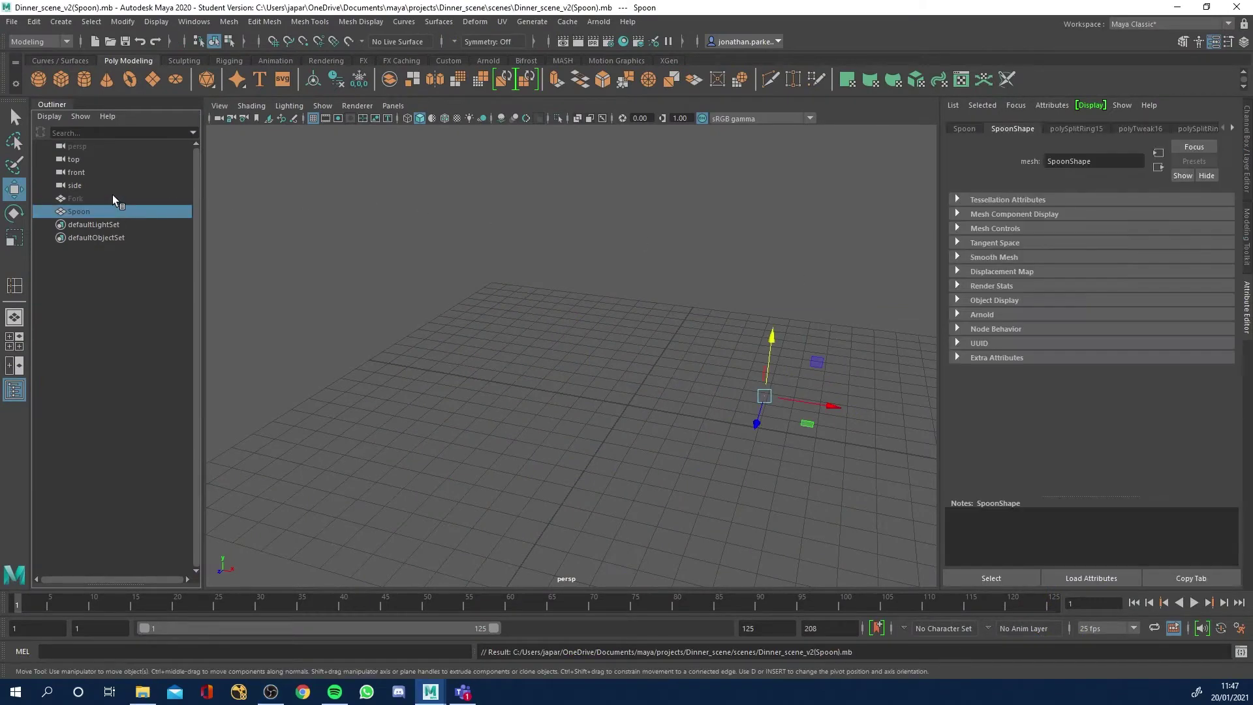
{"action": "left_click", "coordinate": [112, 198], "text": "ctrl"}
{"action": "key", "text": "ctrl+h"}
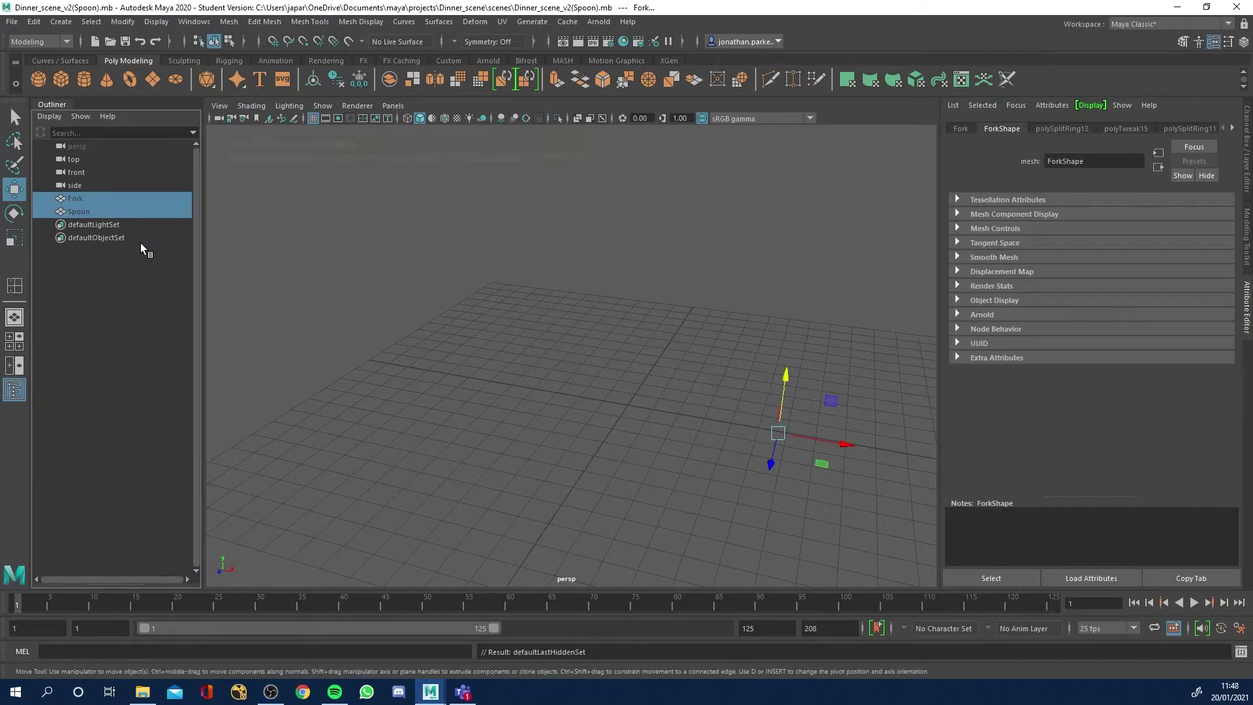
{"action": "key", "text": "shift+h"}
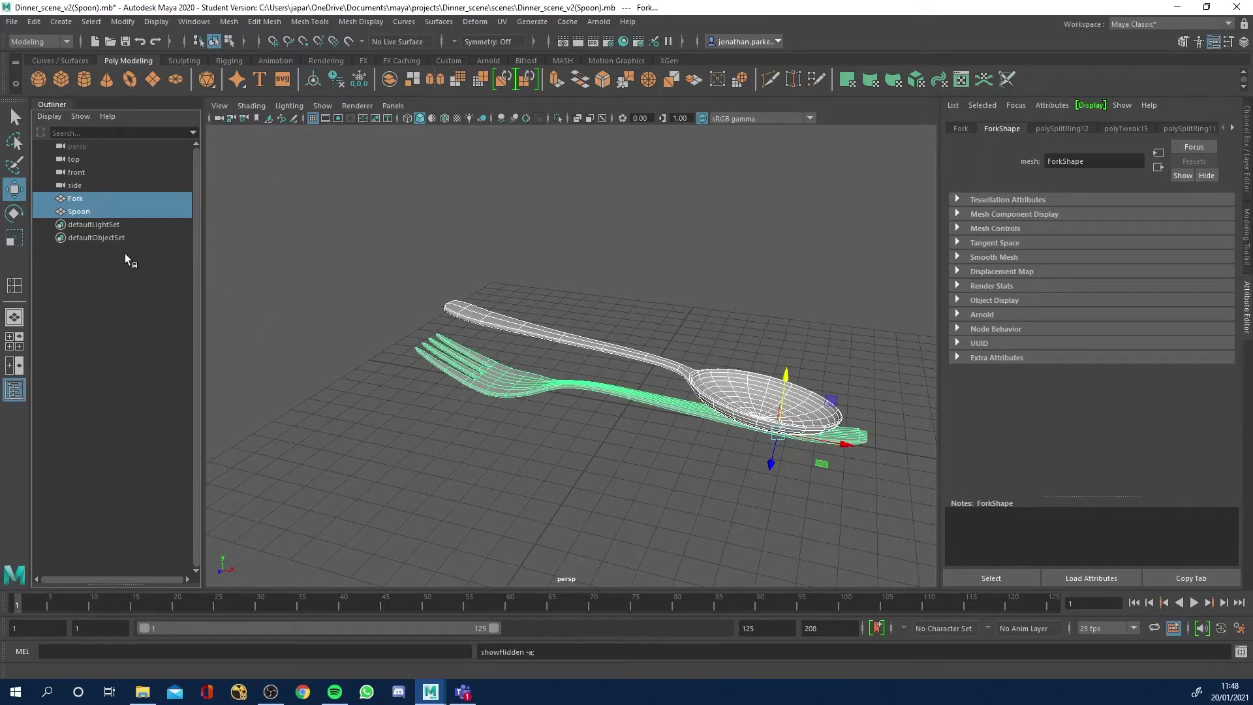
{"action": "key", "text": "ctrl+h"}
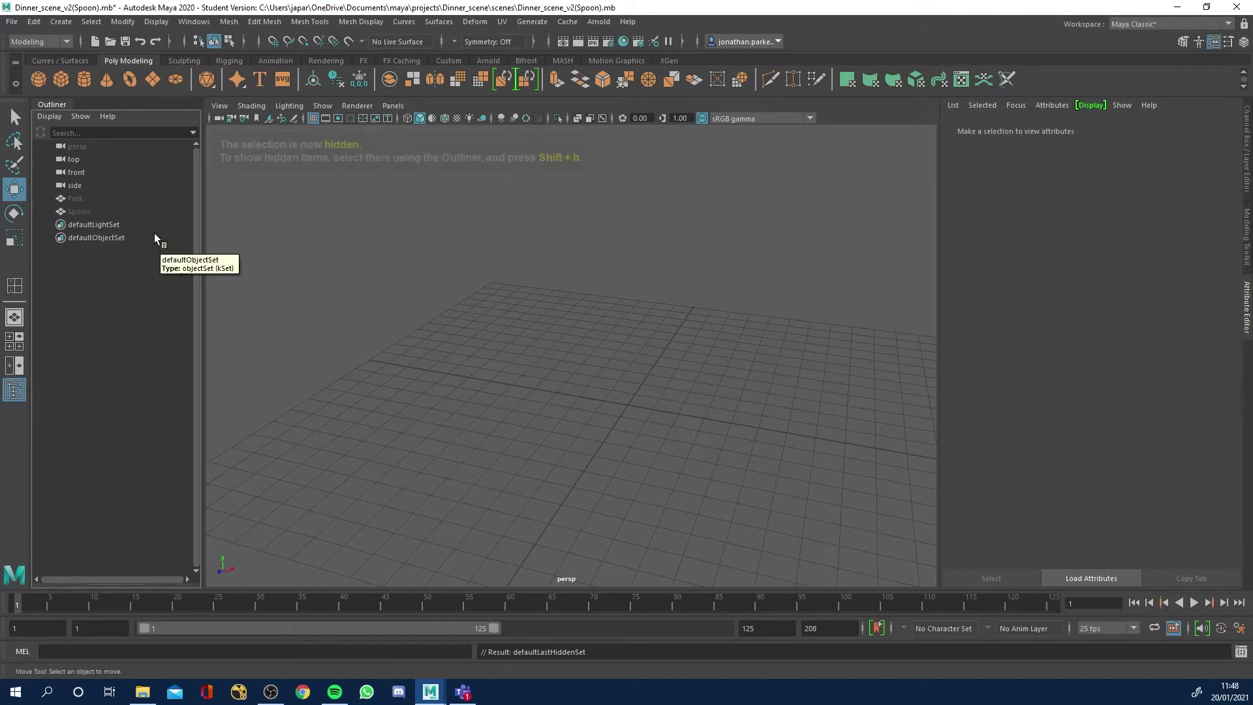
Switch to the four-view layout, give the left and right views equal widths and enlarge the top and perspective views.
{"action": "left_click", "coordinate": [592, 330]}
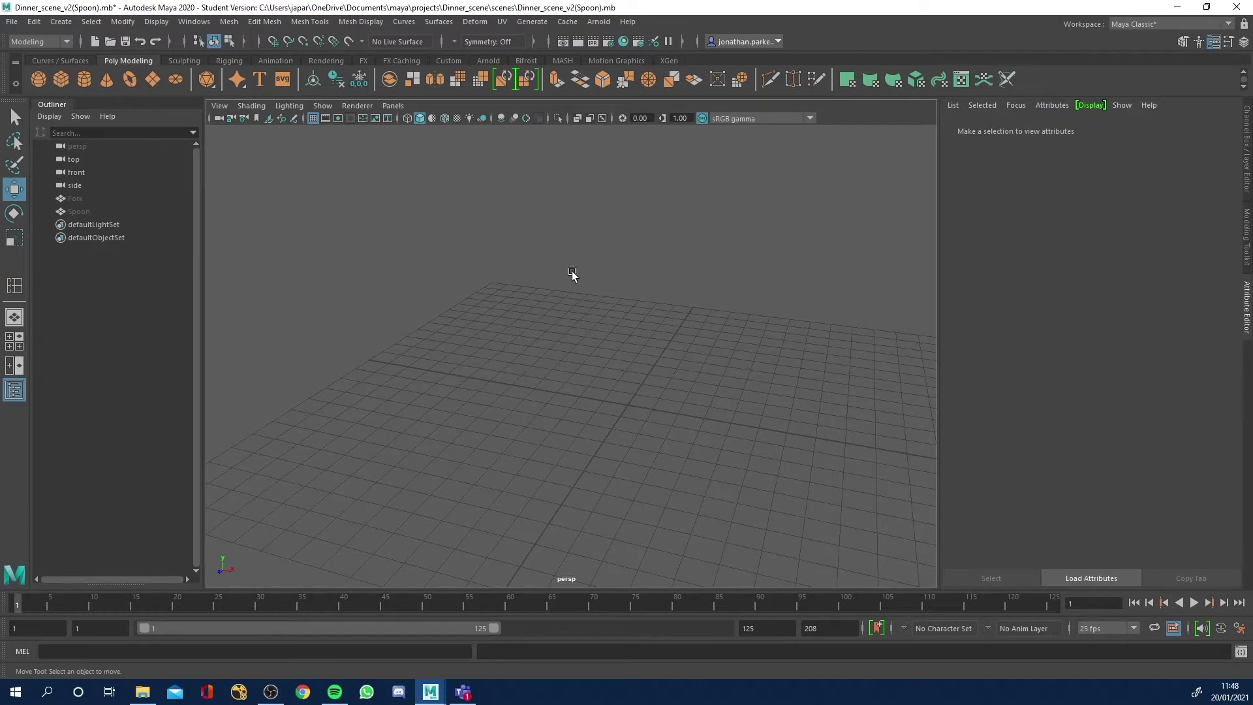
{"action": "key", "text": "space"}
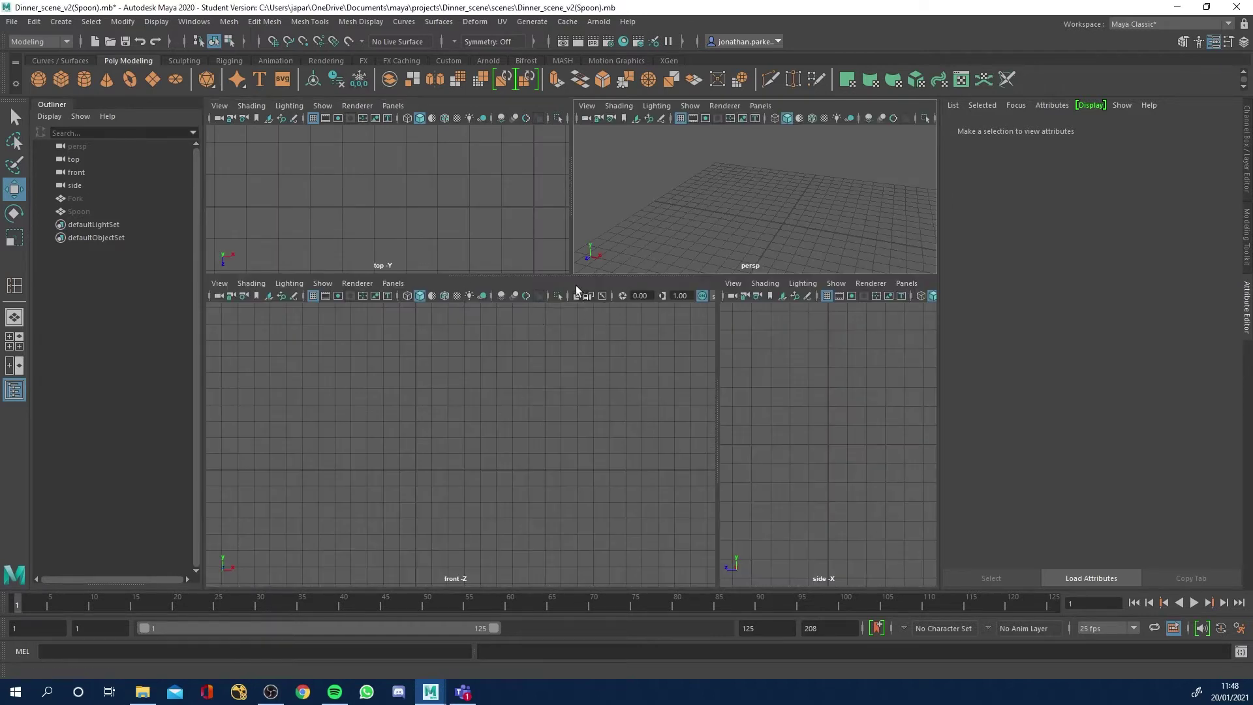
{"action": "left_click_drag", "start_coordinate": [716, 343], "coordinate": [568, 357]}
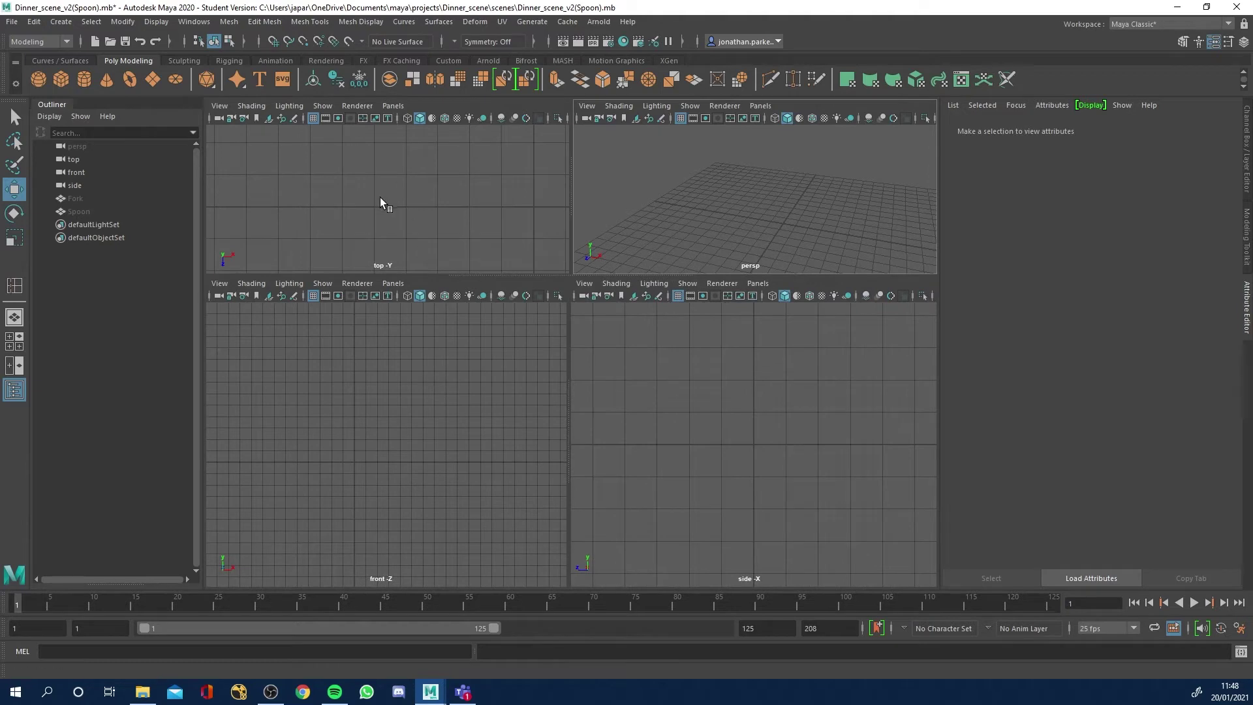
{"action": "left_click_drag", "start_coordinate": [550, 274], "coordinate": [550, 379]}
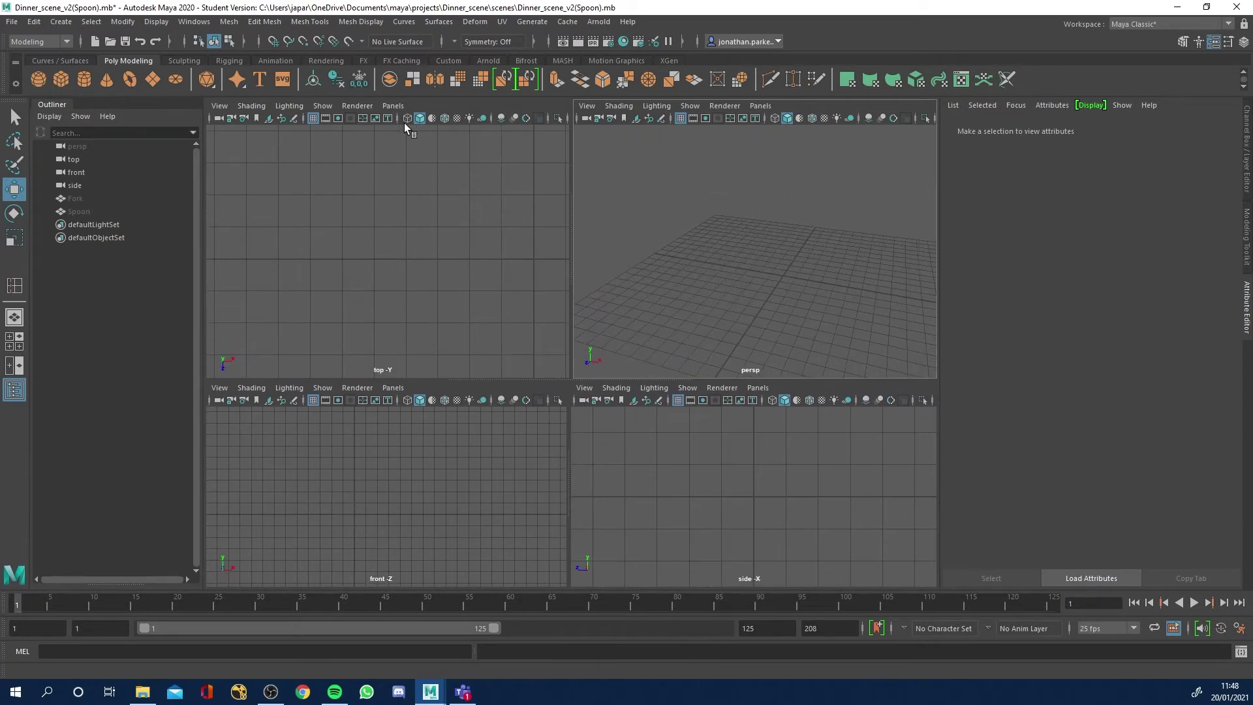
Import Knife Top View.jpg from sourceimages as an image plane in the top view.
{"action": "left_click", "coordinate": [225, 106]}
{"action": "mouse_move", "coordinate": [299, 397]}
{"action": "left_click", "coordinate": [434, 397]}
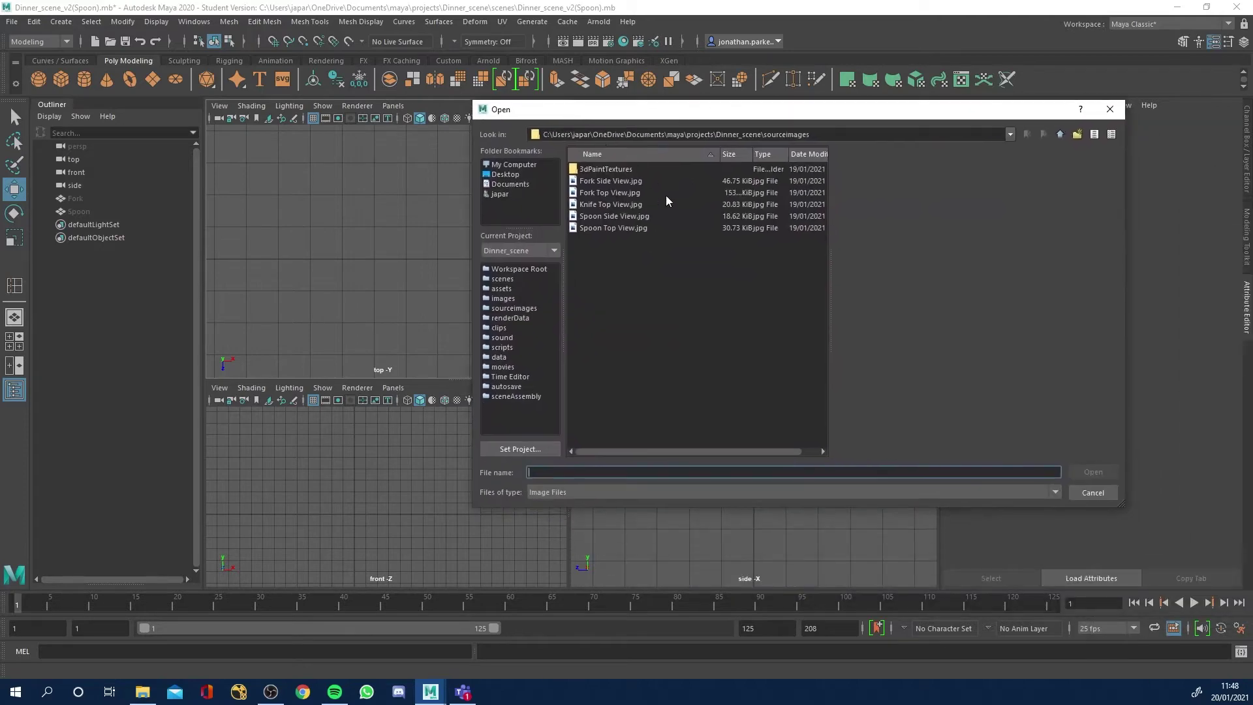
{"action": "left_click", "coordinate": [597, 218]}
{"action": "left_click", "coordinate": [598, 206]}
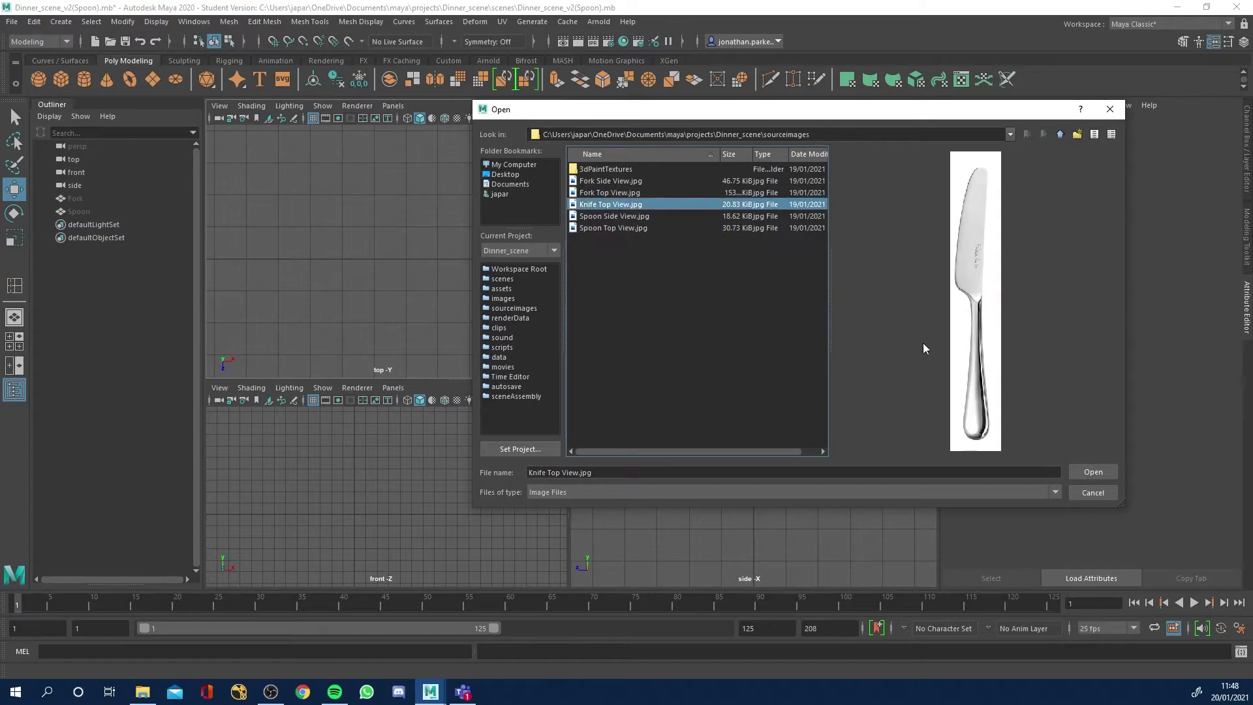
{"action": "left_click", "coordinate": [1086, 474]}
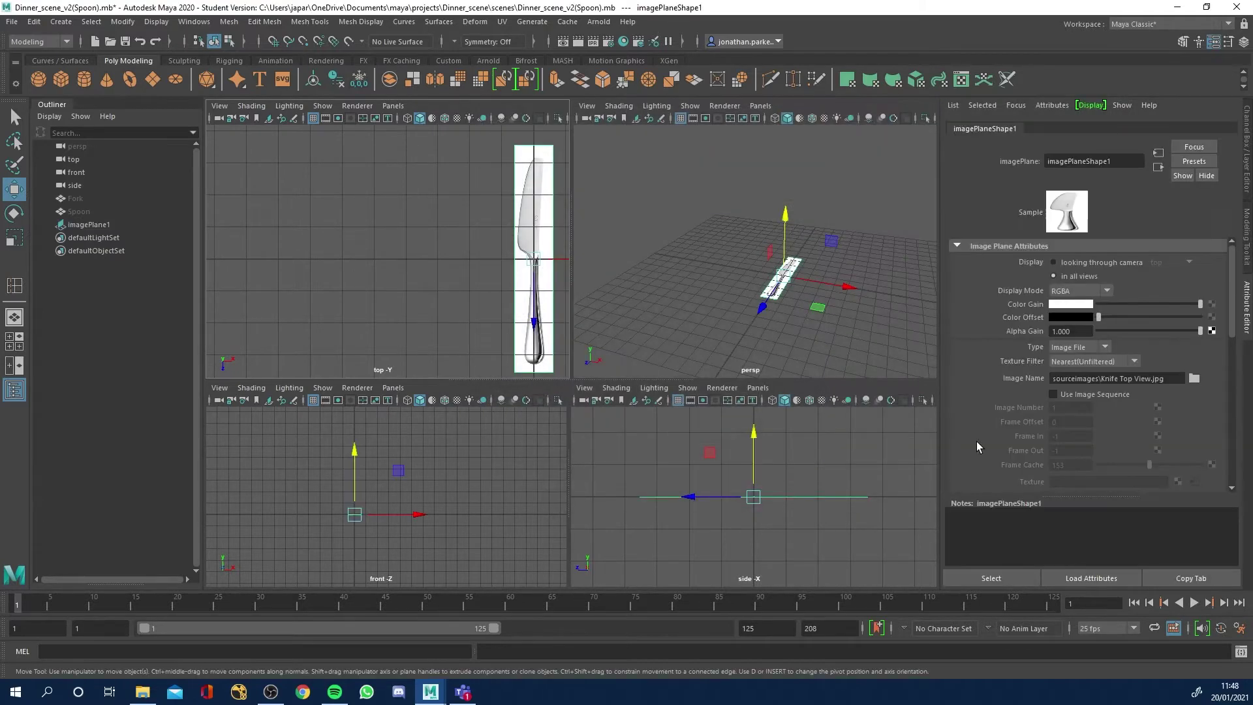
Scale the knife image plane up uniformly to about 2.5 times its size, undoing the lengthwise-only stretch.
{"action": "scroll", "coordinate": [533, 242], "scroll_direction": "down", "scroll_amount": 2}
{"action": "middle_click_drag", "start_coordinate": [541, 317], "coordinate": [446, 346], "text": "alt"}
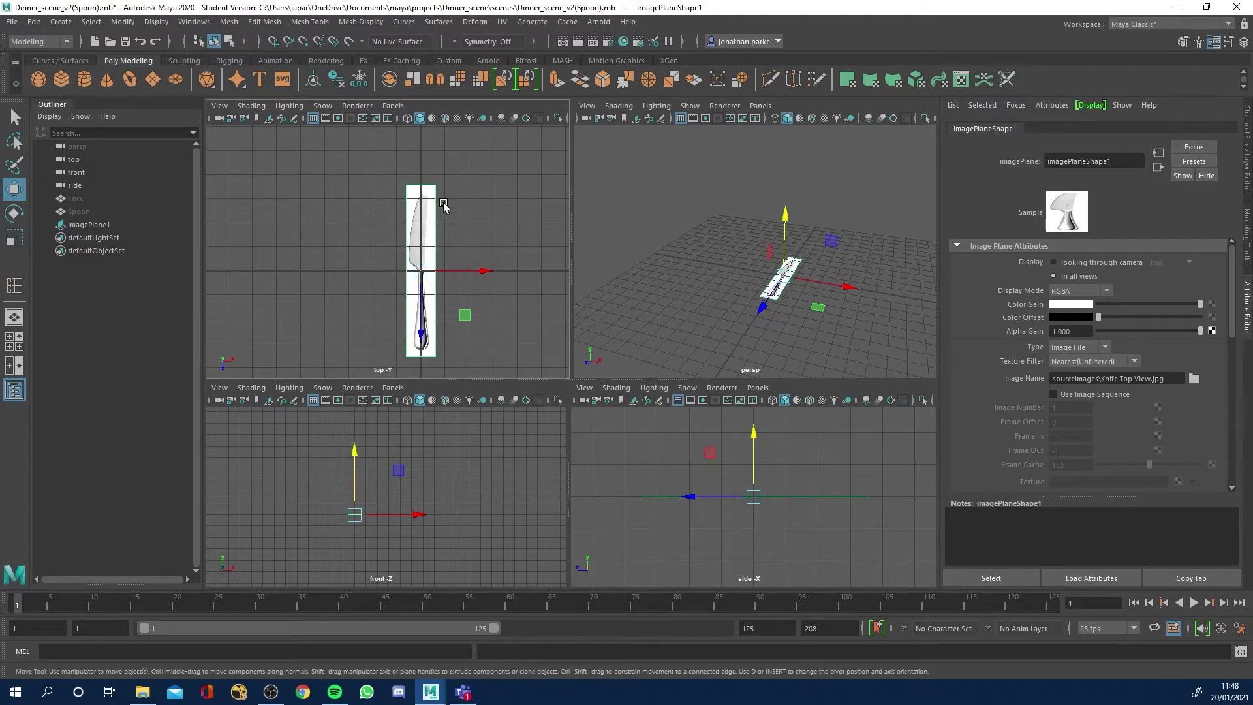
{"action": "scroll", "coordinate": [366, 261], "scroll_direction": "down", "scroll_amount": 3}
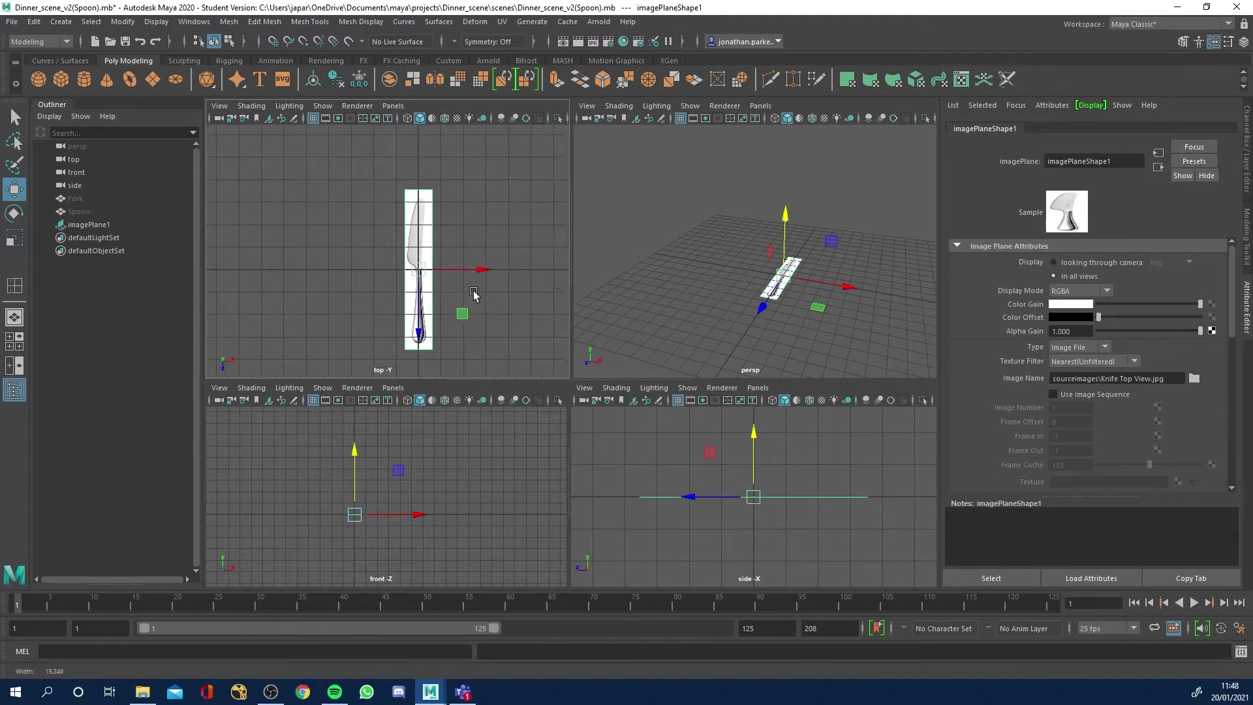
{"action": "key", "text": "r"}
{"action": "left_click_drag", "start_coordinate": [406, 270], "coordinate": [418, 149]}
{"action": "key", "text": "ctrl+z"}
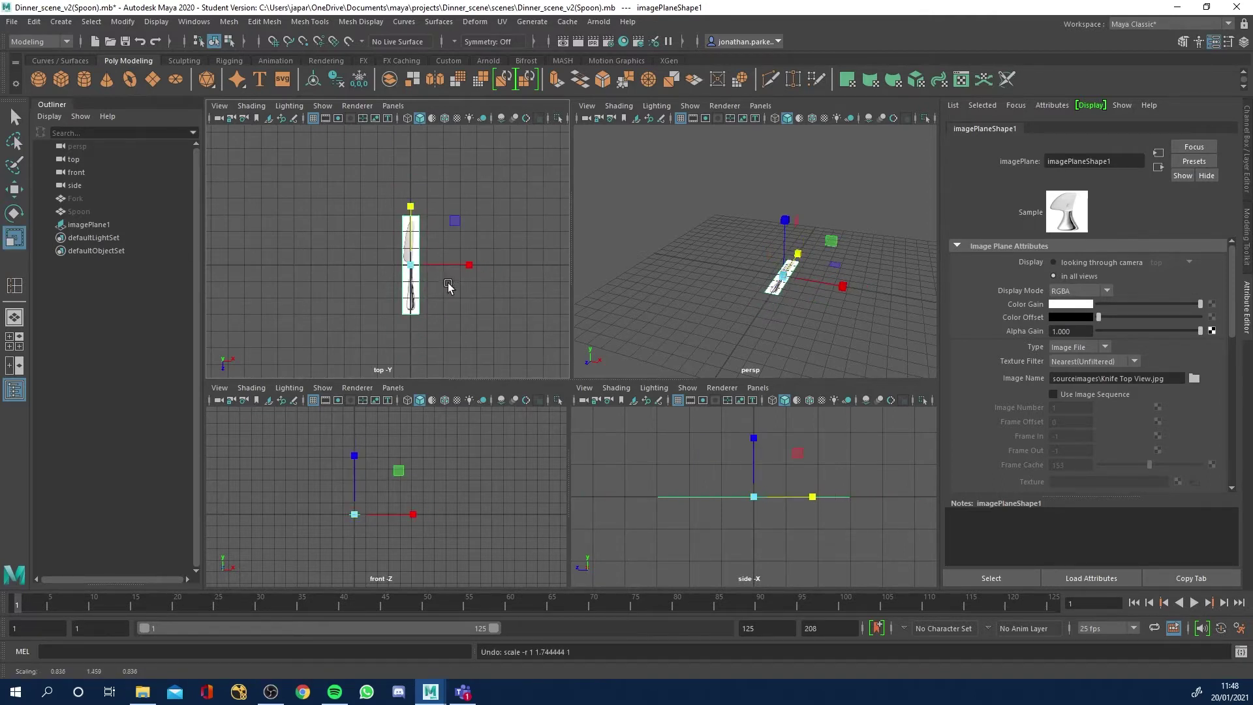
{"action": "left_click_drag", "start_coordinate": [410, 264], "coordinate": [463, 279]}
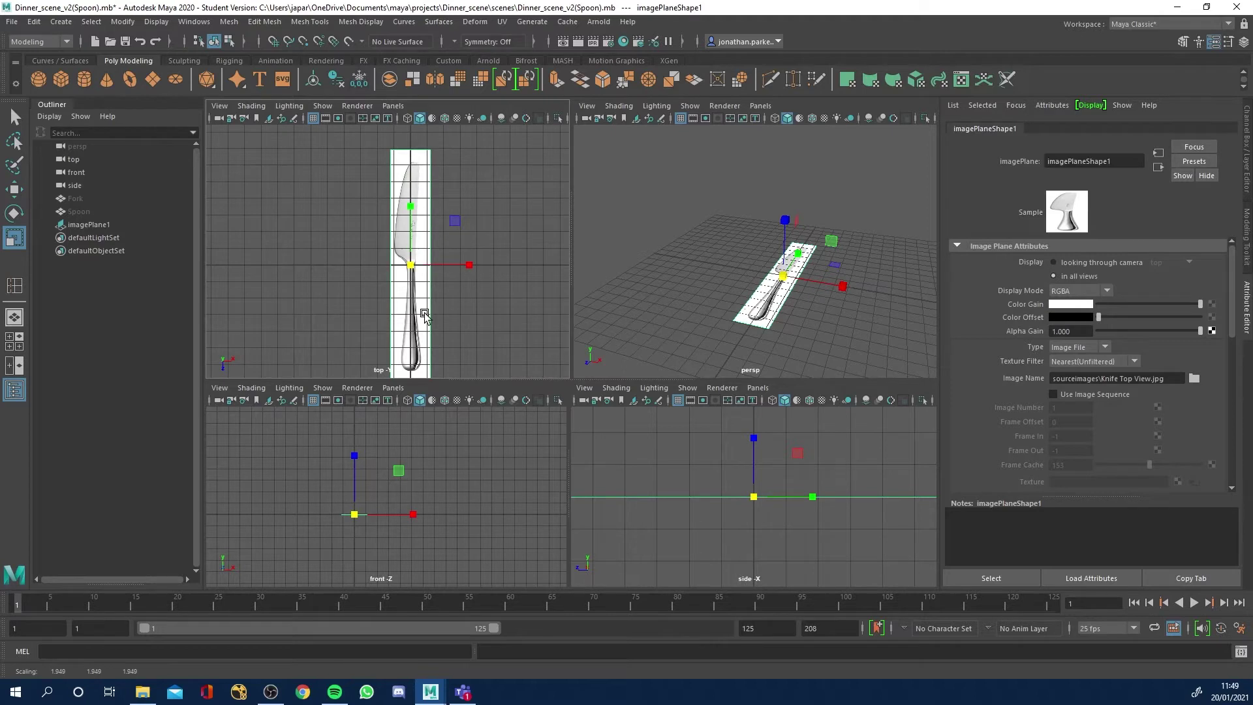
{"action": "left_click_drag", "start_coordinate": [411, 269], "coordinate": [447, 291]}
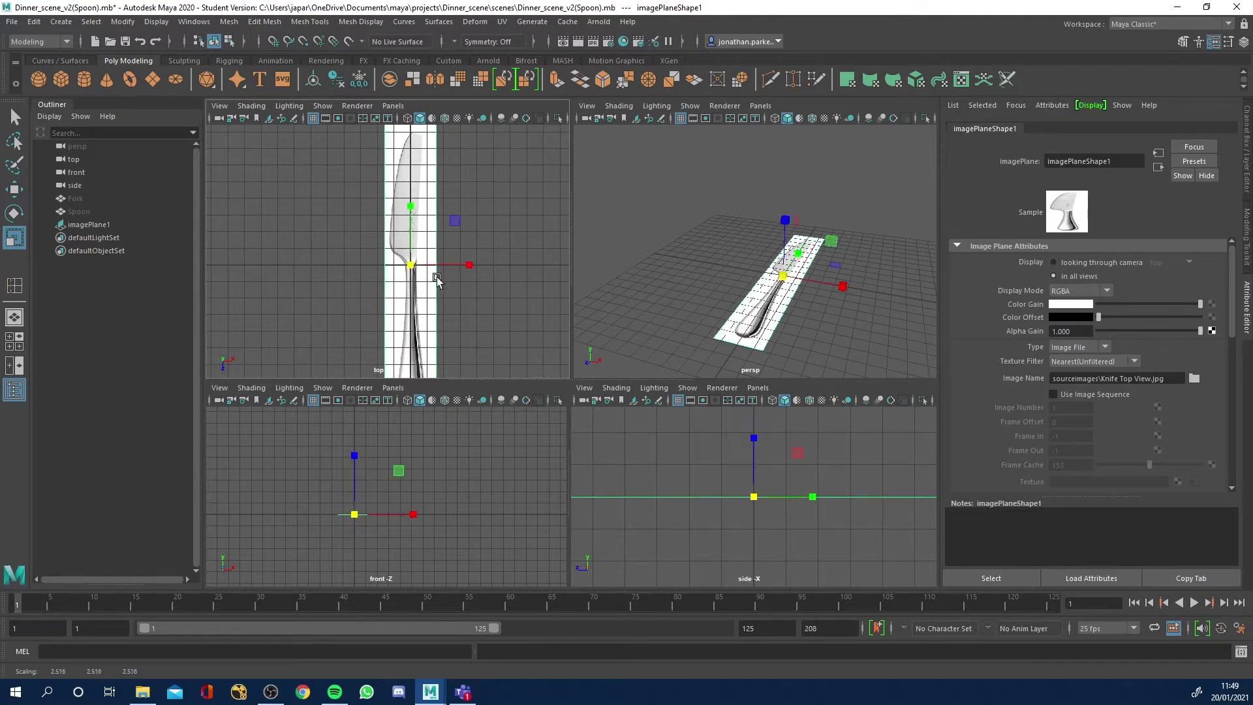
{"action": "scroll", "coordinate": [474, 281], "scroll_direction": "down", "scroll_amount": 2}
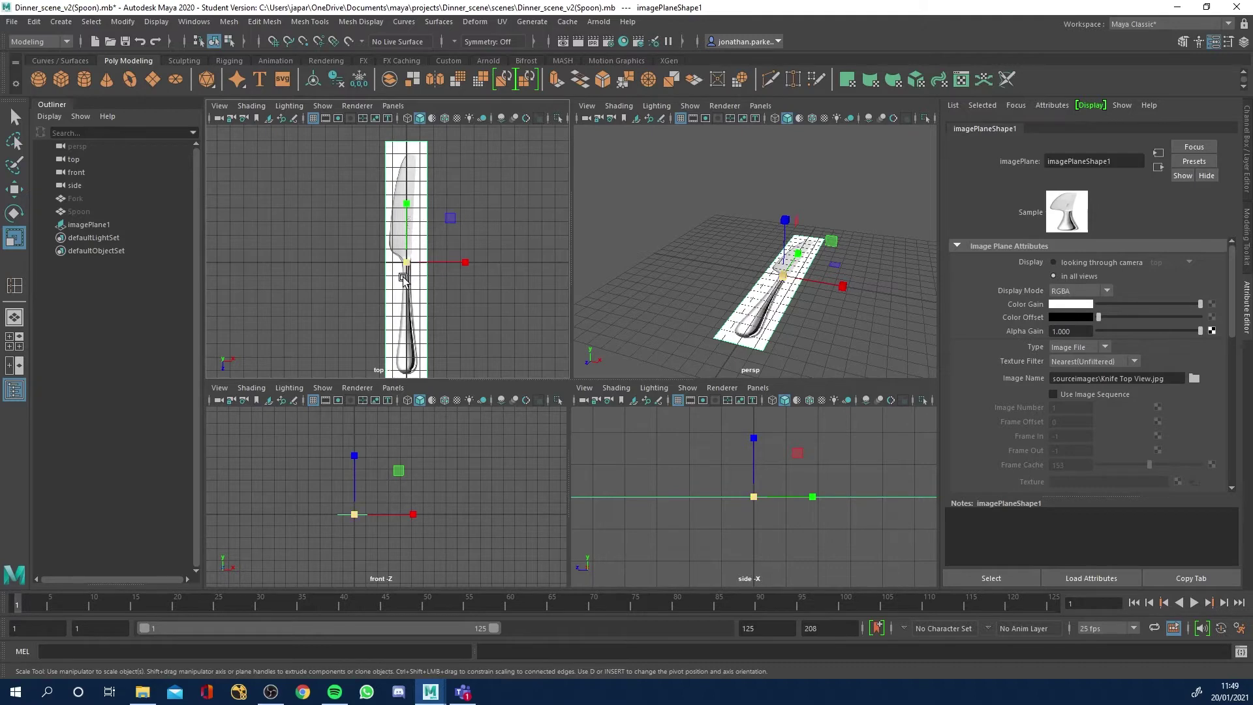
{"action": "left_click", "coordinate": [484, 295]}
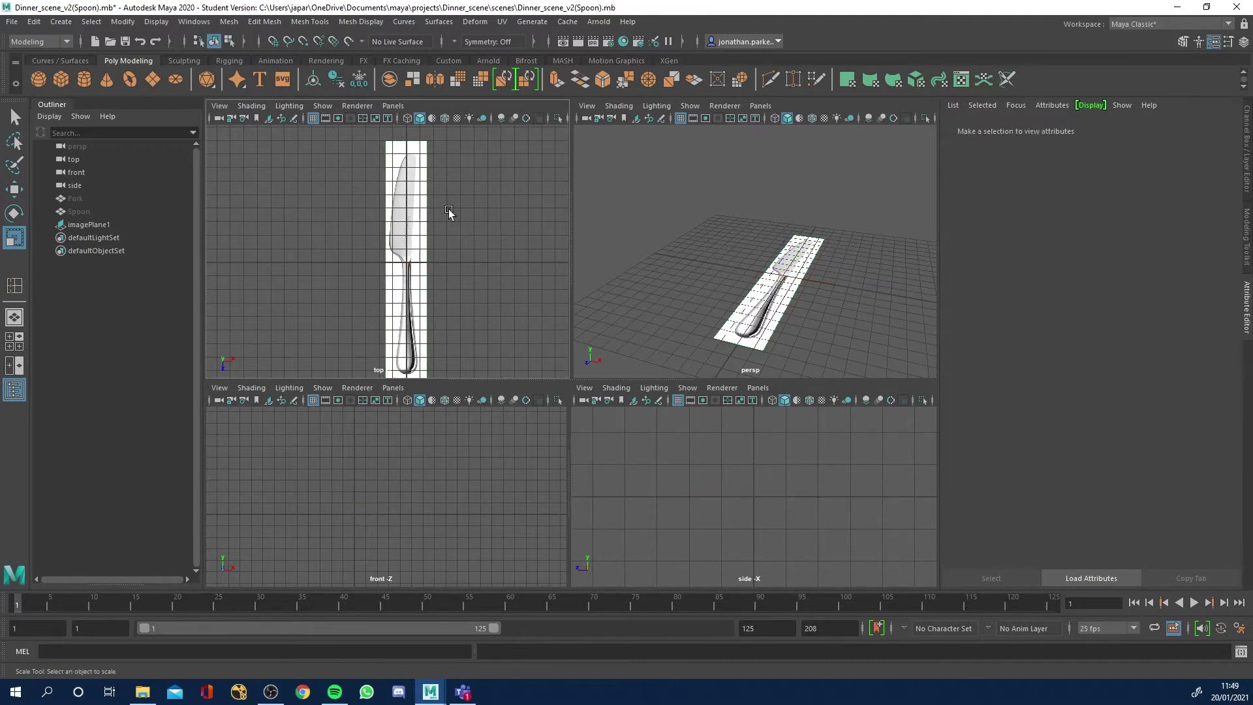
Create a polygon cube and stretch it along Z over the knife reference in a maximized top view.
{"action": "left_click", "coordinate": [61, 79]}
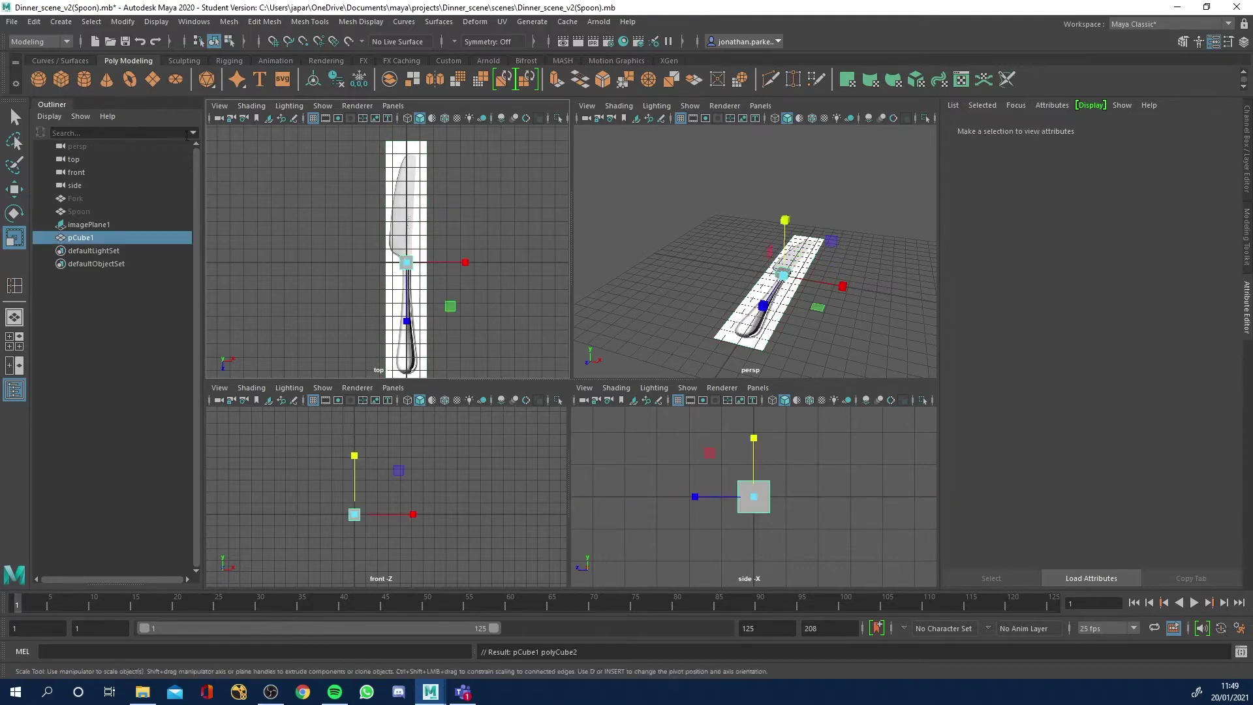
{"action": "scroll", "coordinate": [481, 280], "scroll_direction": "up", "scroll_amount": 2}
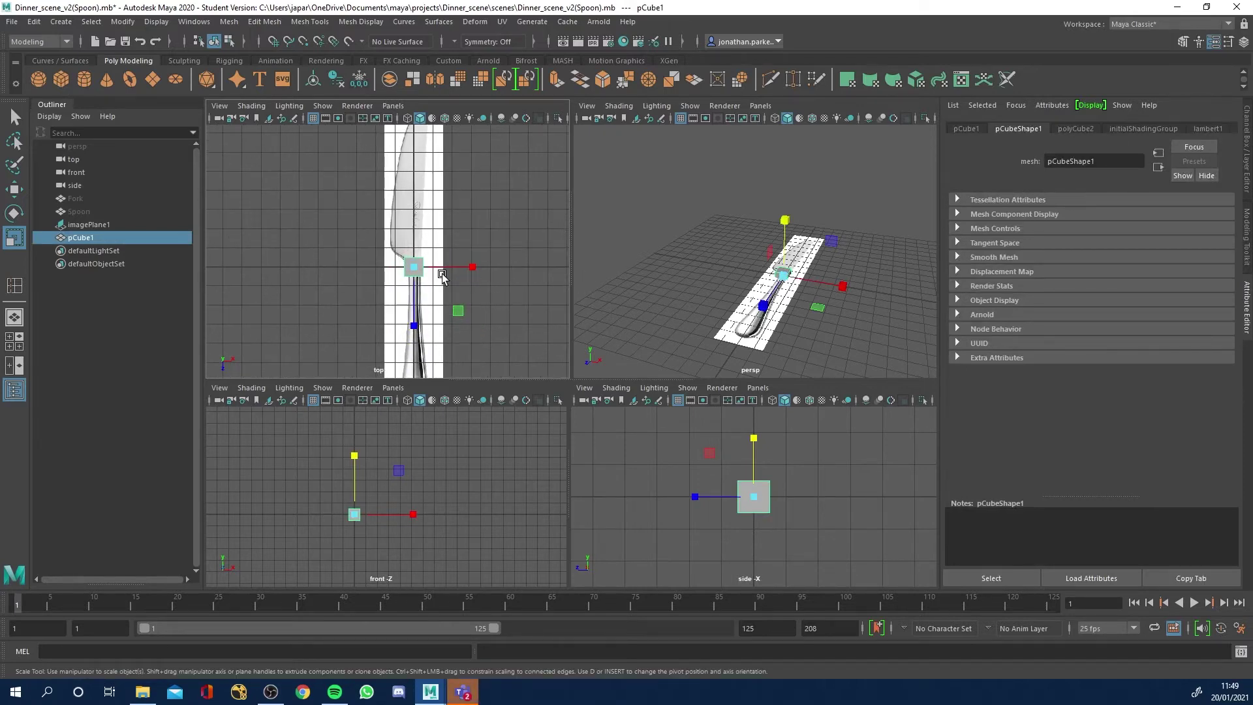
{"action": "key", "text": "space"}
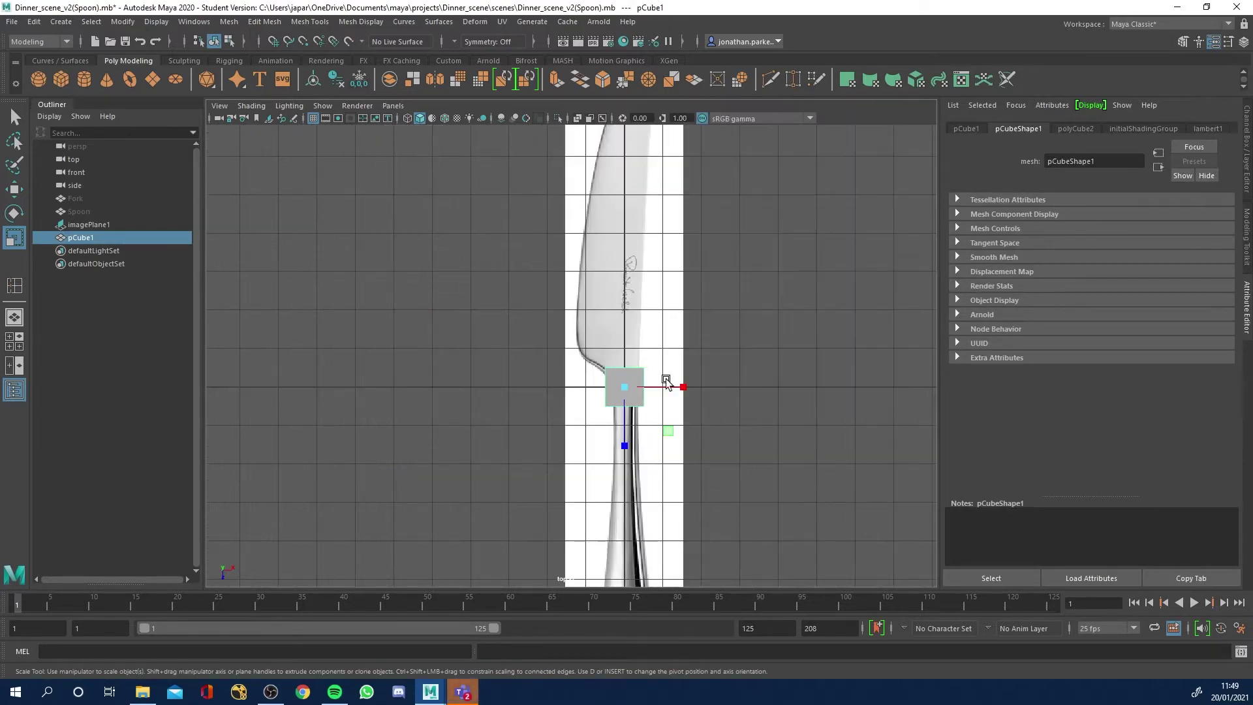
{"action": "middle_click_drag", "start_coordinate": [728, 419], "coordinate": [659, 356], "text": "alt"}
{"action": "left_click_drag", "start_coordinate": [551, 377], "coordinate": [545, 307]}
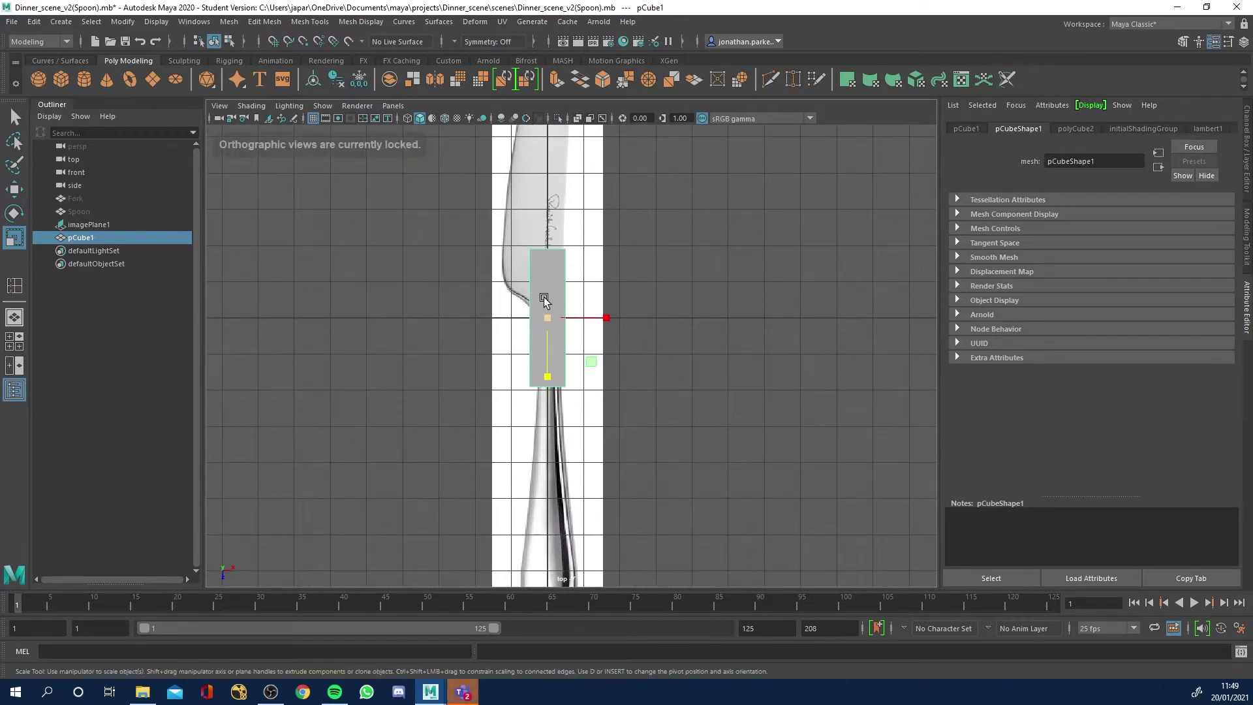
Raise the transparency of the cube's lambert1 material so the knife reference shows through.
{"action": "right_click", "coordinate": [548, 280]}
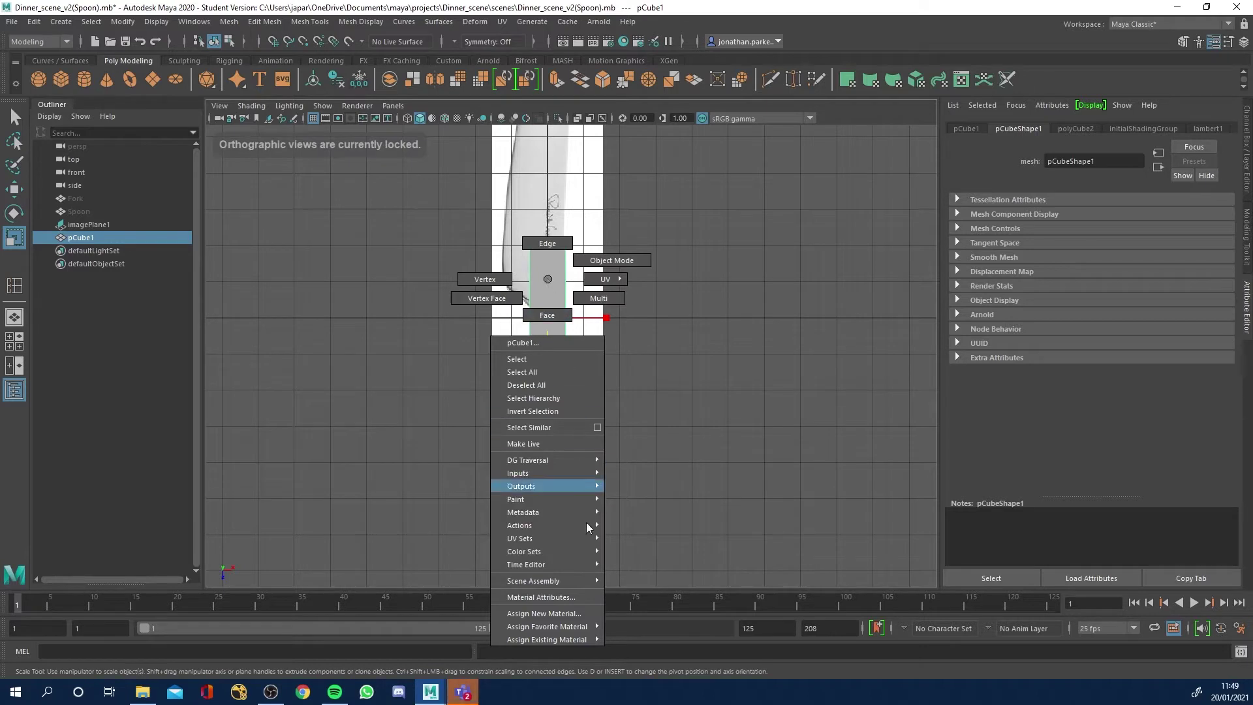
{"action": "left_click", "coordinate": [576, 597]}
{"action": "left_click_drag", "start_coordinate": [1125, 289], "coordinate": [1144, 290]}
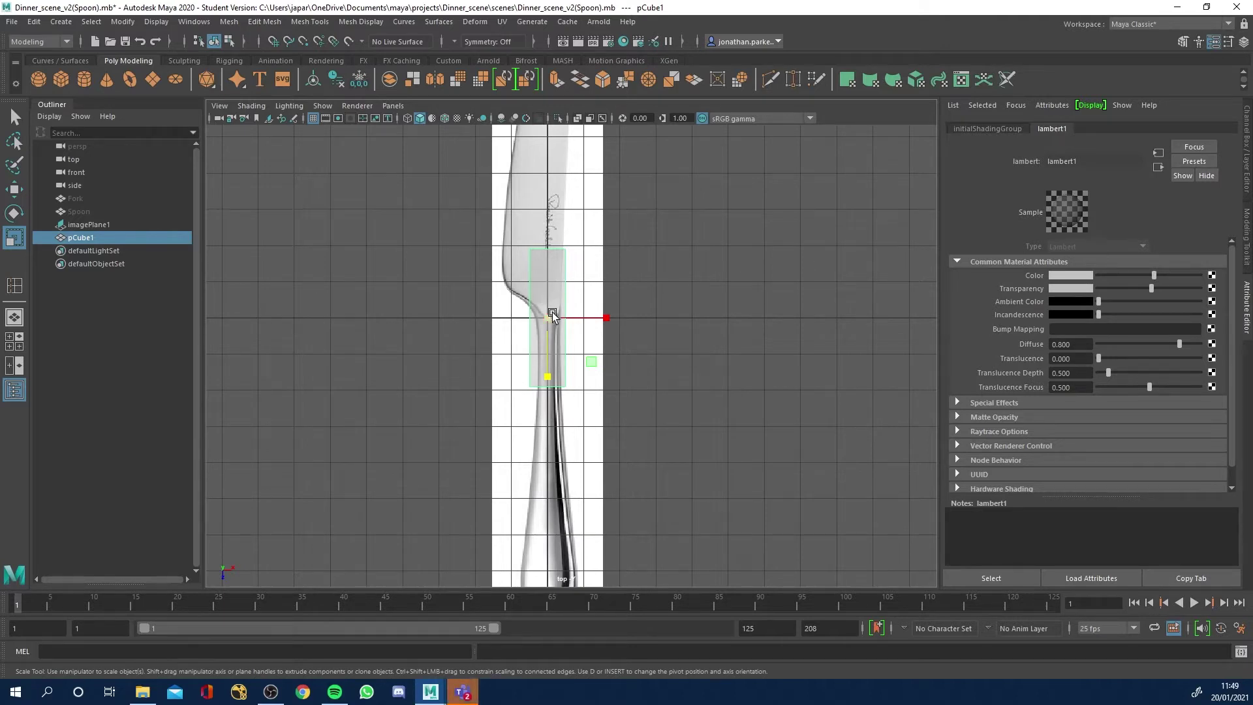
Move the cube along Z onto the knife handle and lengthen it to span the handle, about 8.1 in Z scale.
{"action": "key", "text": "w"}
{"action": "left_click_drag", "start_coordinate": [550, 385], "coordinate": [554, 527]}
{"action": "middle_click_drag", "start_coordinate": [631, 488], "coordinate": [657, 386], "text": "alt"}
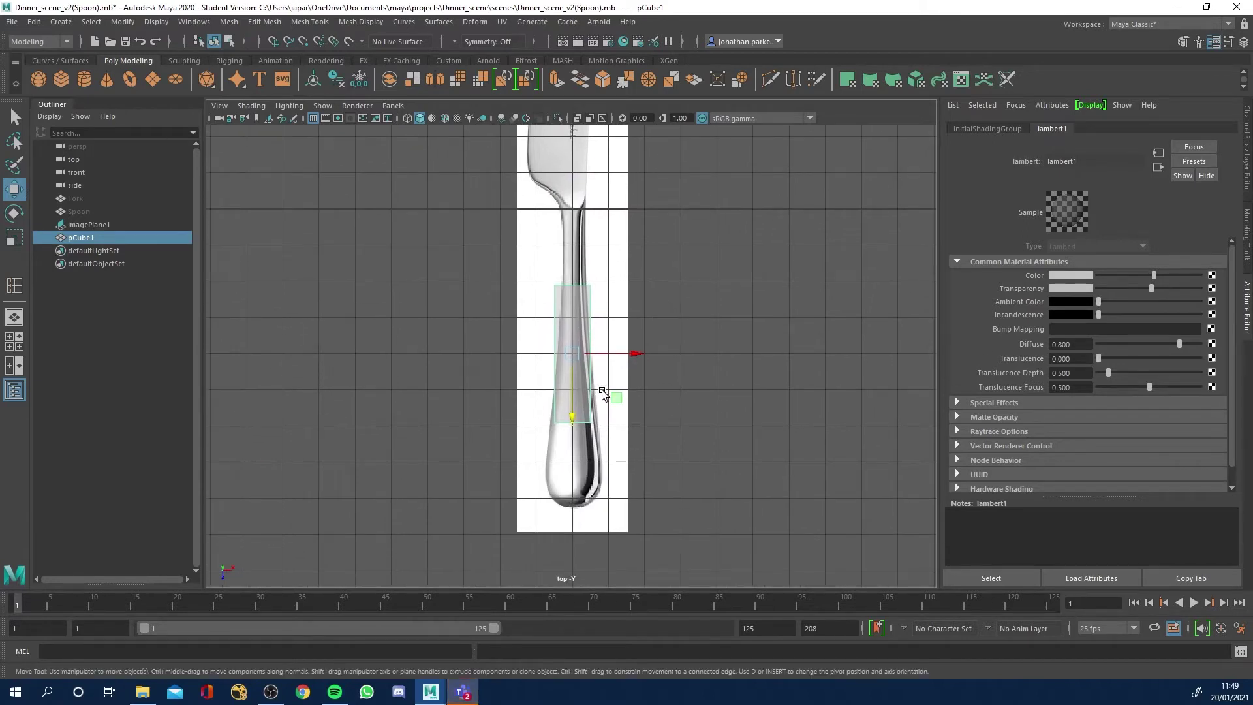
{"action": "key", "text": "r"}
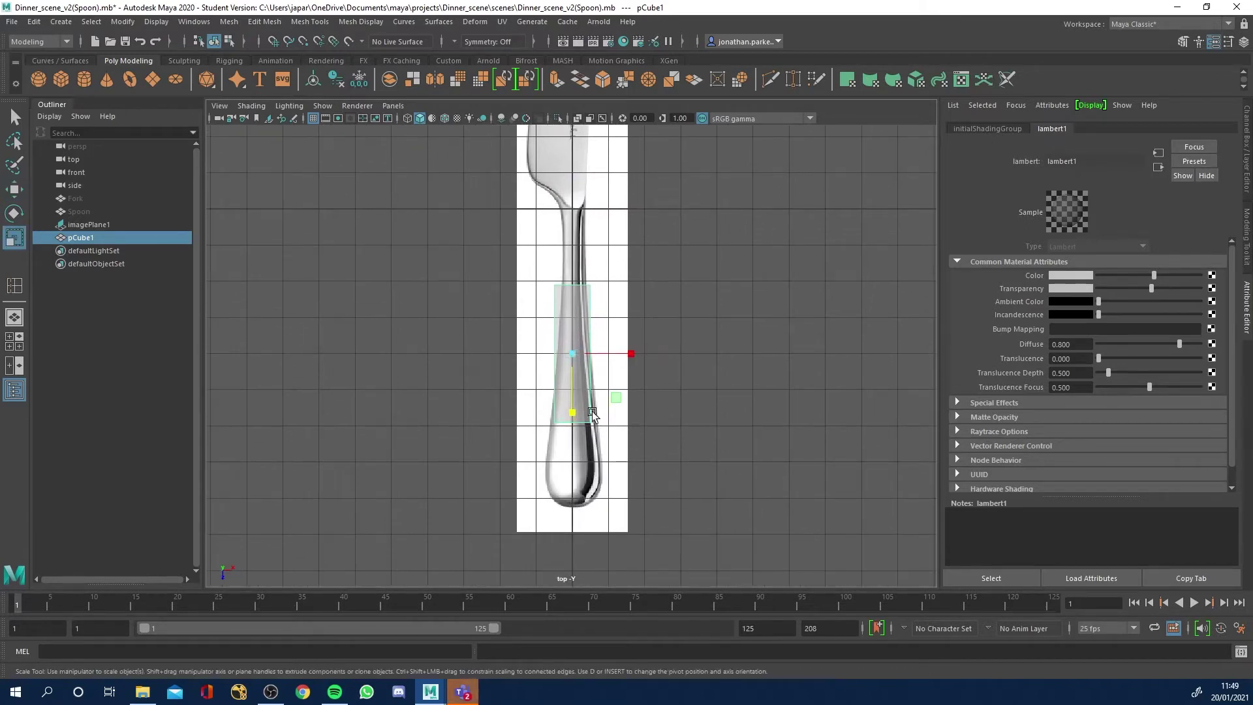
{"action": "left_click_drag", "start_coordinate": [573, 418], "coordinate": [576, 484]}
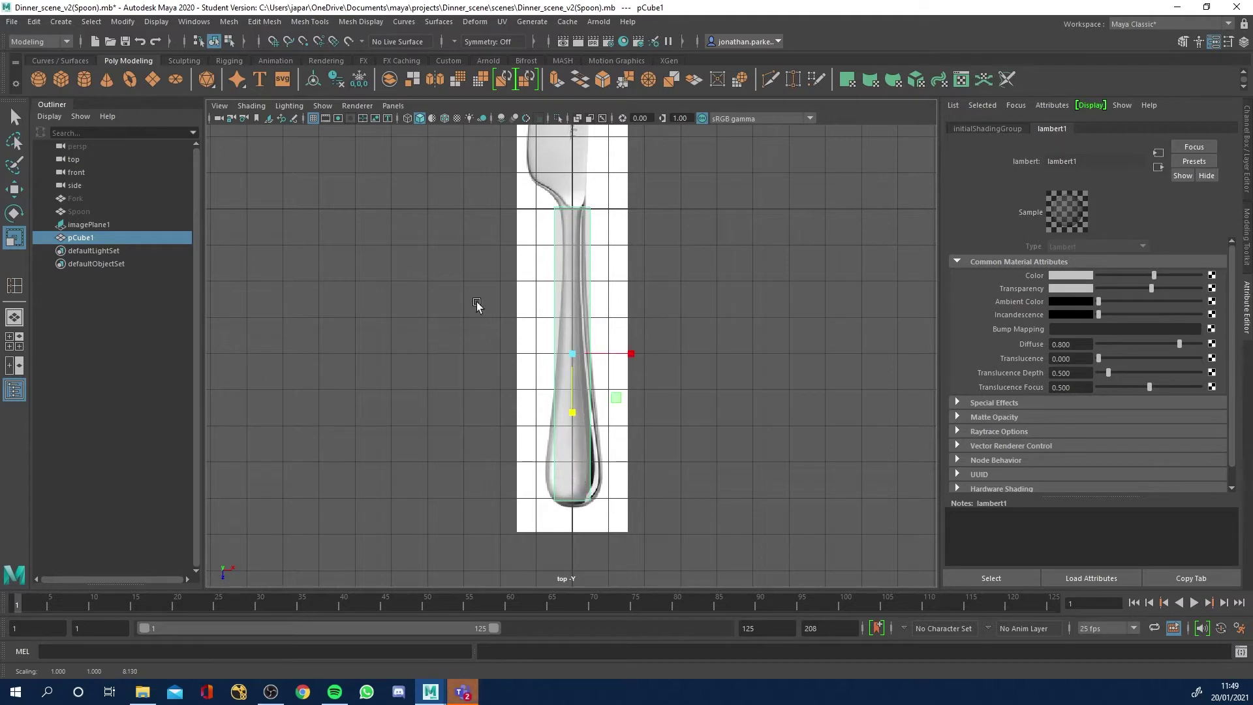
Insert 5 evenly spaced edge loops across the handle cube using the Multiple edge loops setting.
{"action": "left_click", "coordinate": [308, 22]}
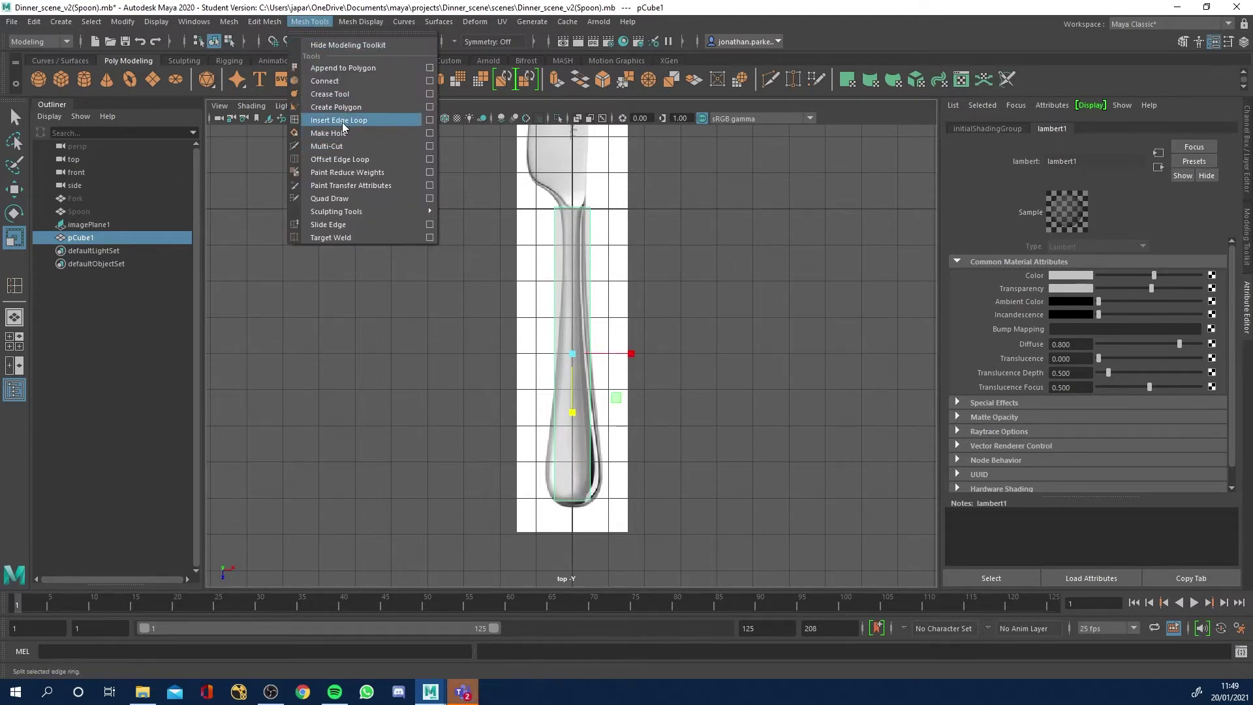
{"action": "left_click", "coordinate": [428, 120]}
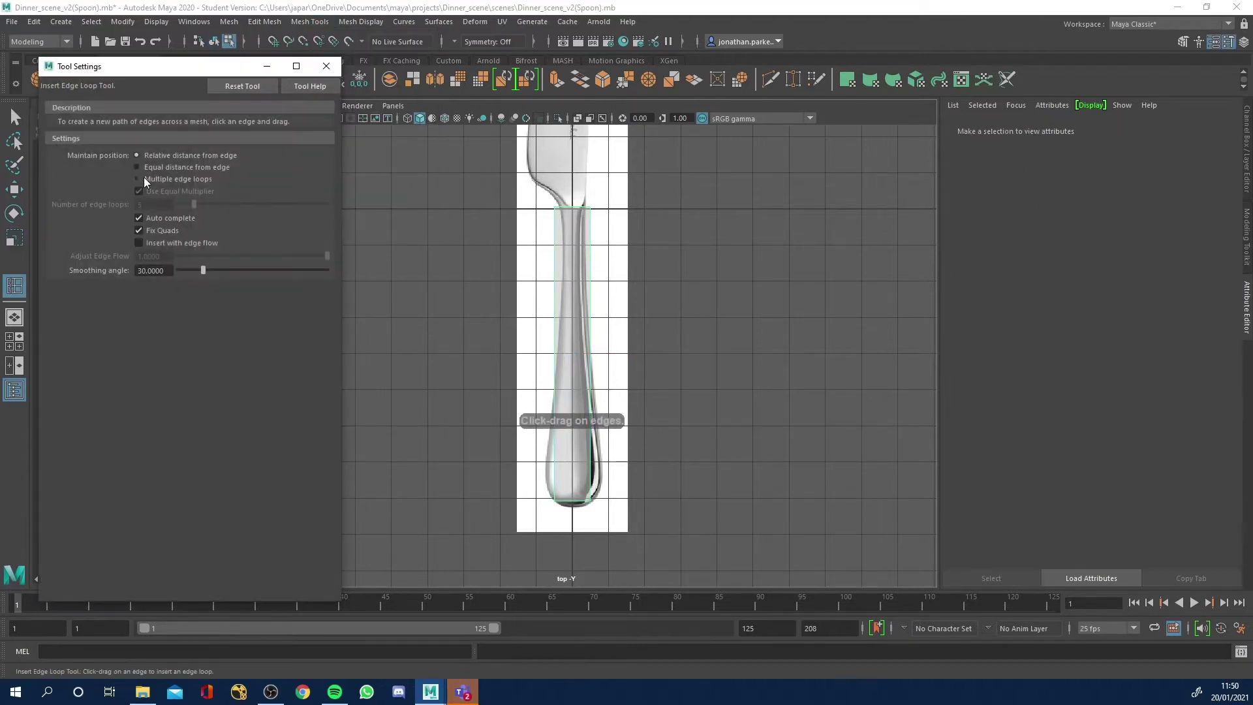
{"action": "left_click", "coordinate": [138, 179]}
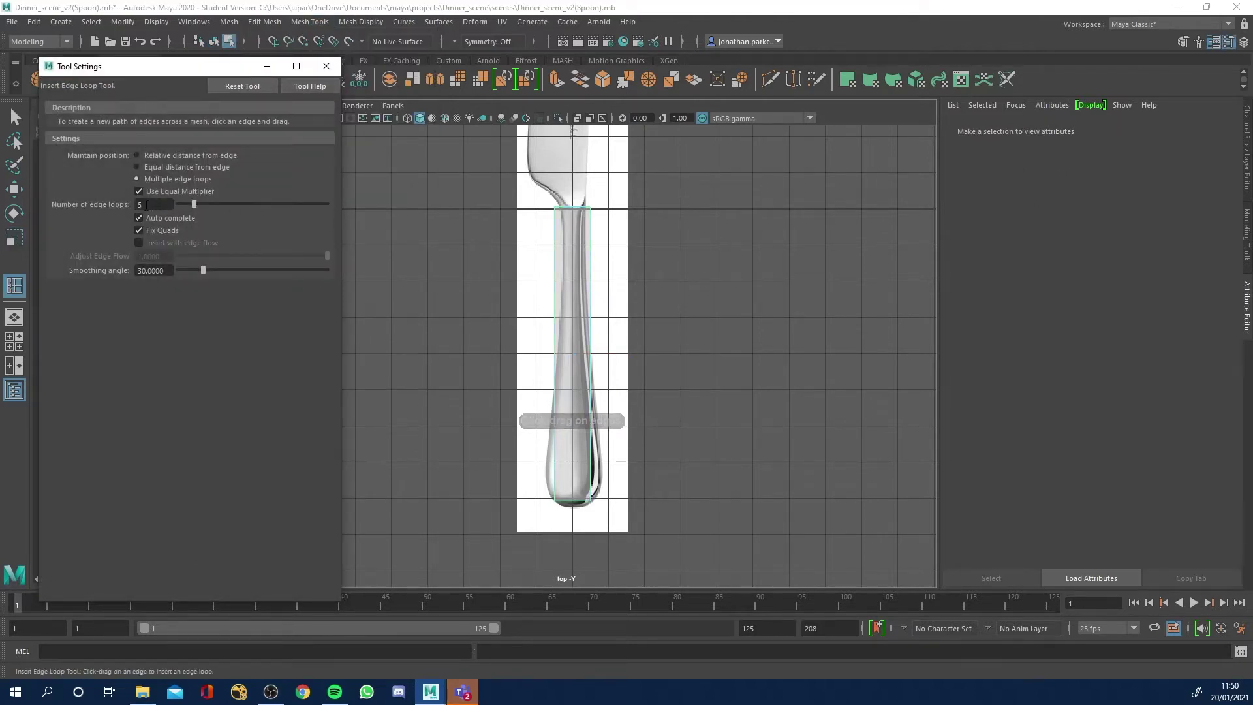
{"action": "left_click", "coordinate": [594, 334]}
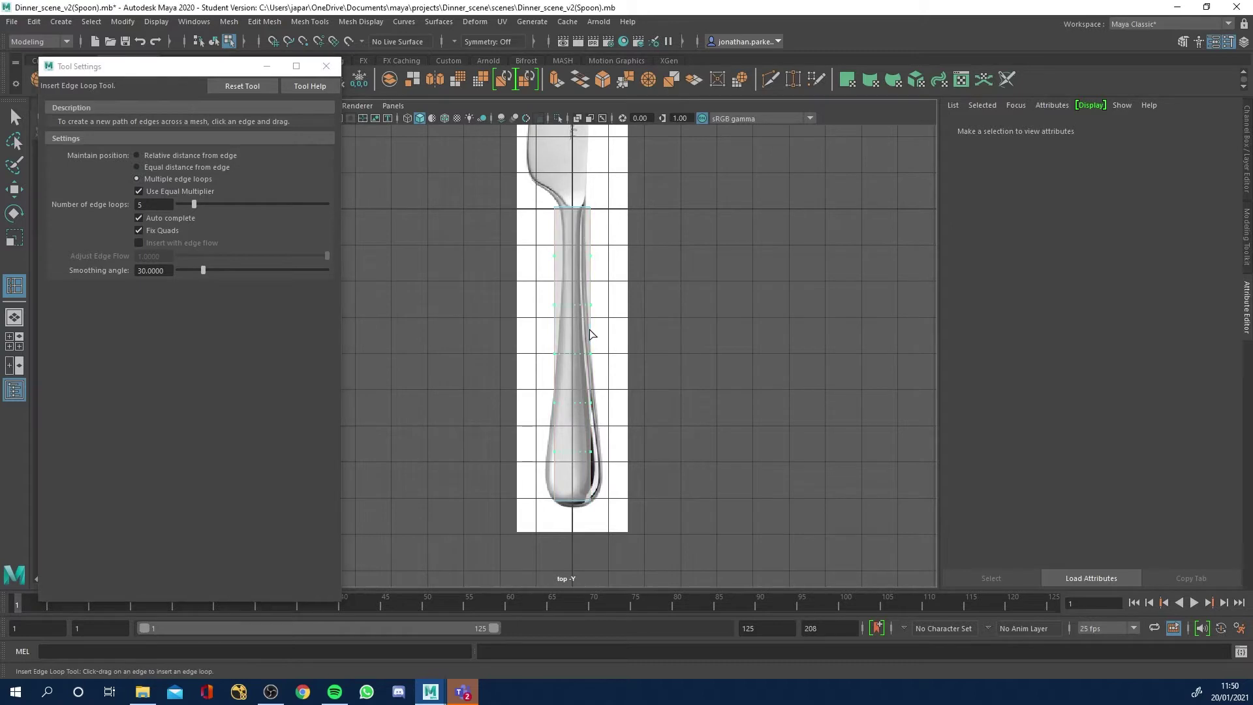
Set Insert Edge Loop back to Relative distance from edge, undo the trial loop and close the tool settings.
{"action": "left_click", "coordinate": [145, 155]}
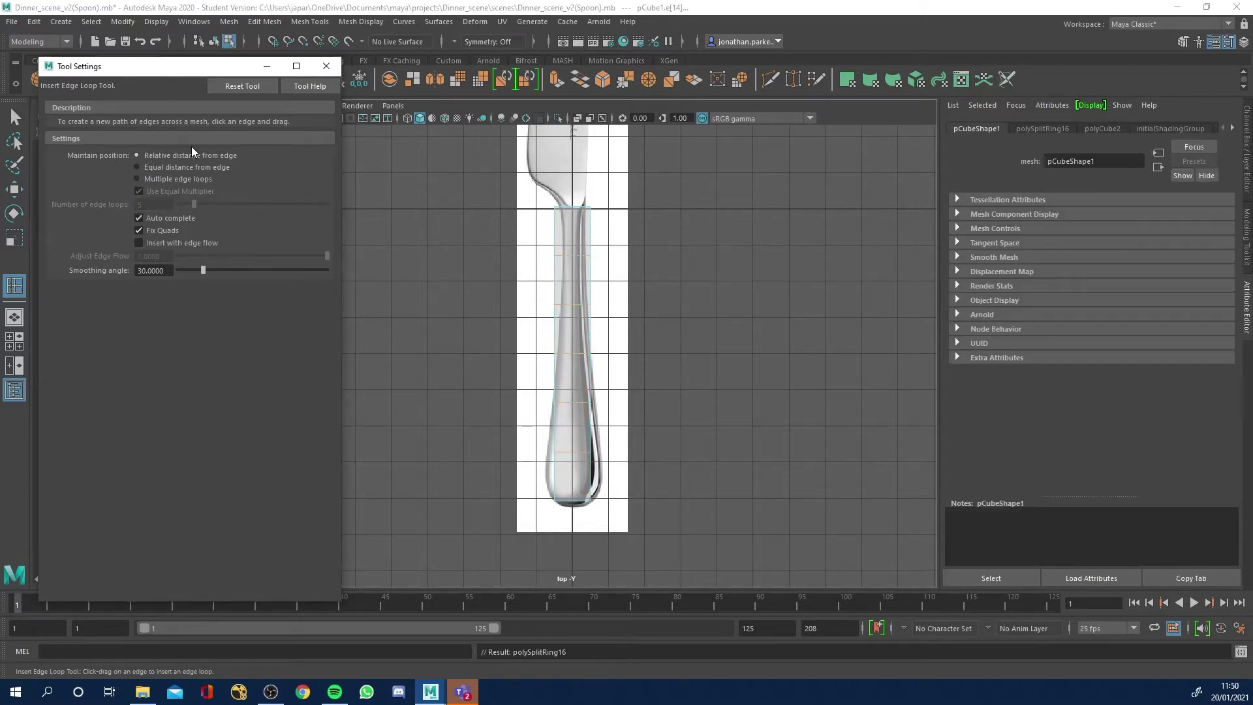
{"action": "left_click", "coordinate": [591, 287]}
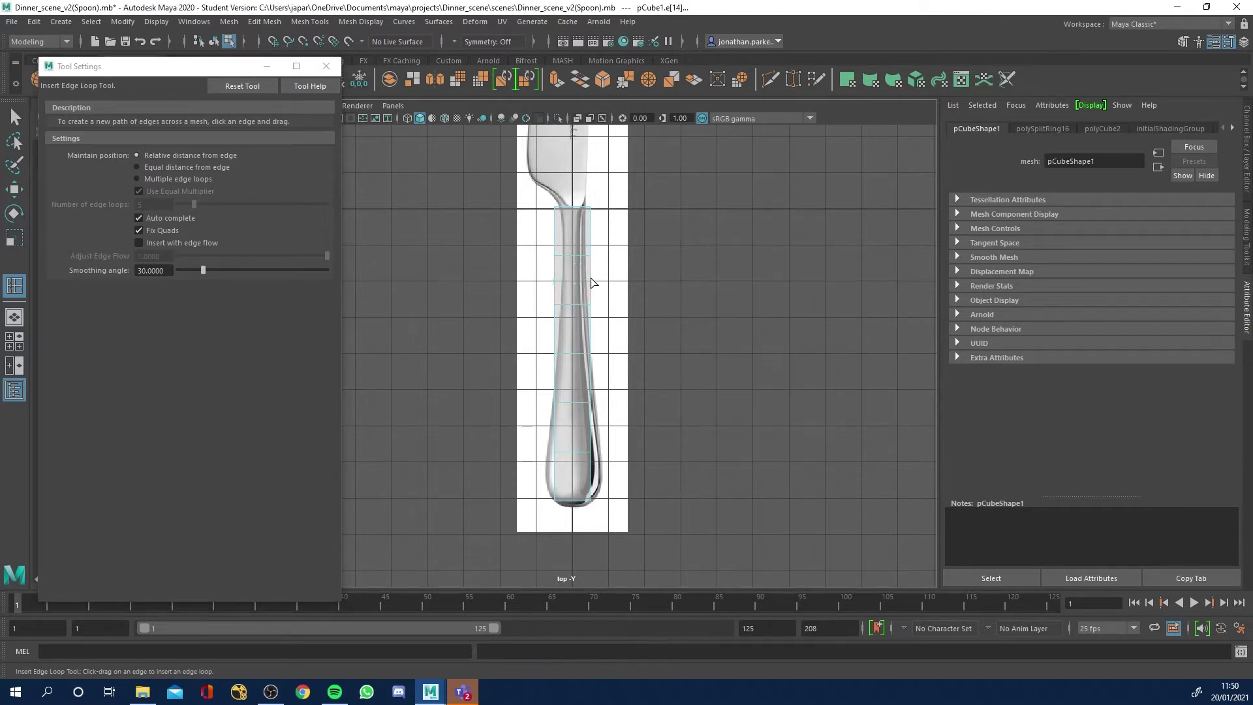
{"action": "key", "text": "ctrl+z"}
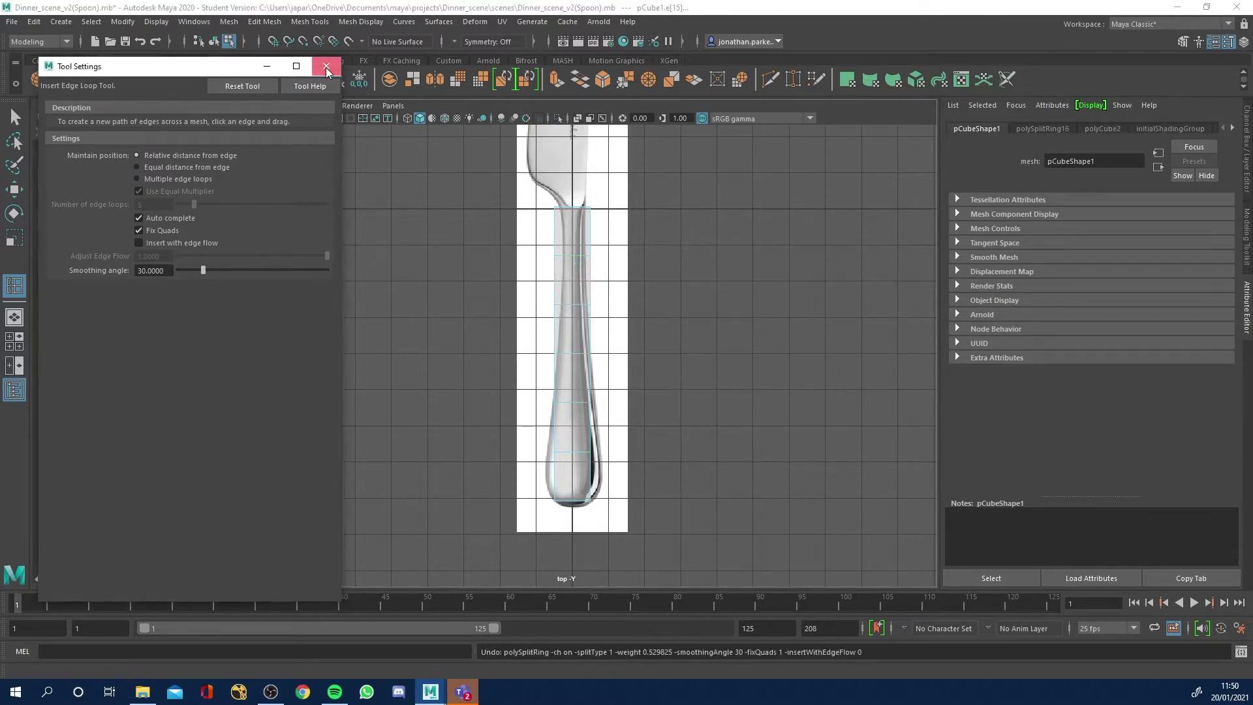
{"action": "left_click", "coordinate": [326, 66]}
{"action": "scroll", "coordinate": [627, 481], "scroll_direction": "up", "scroll_amount": 3}
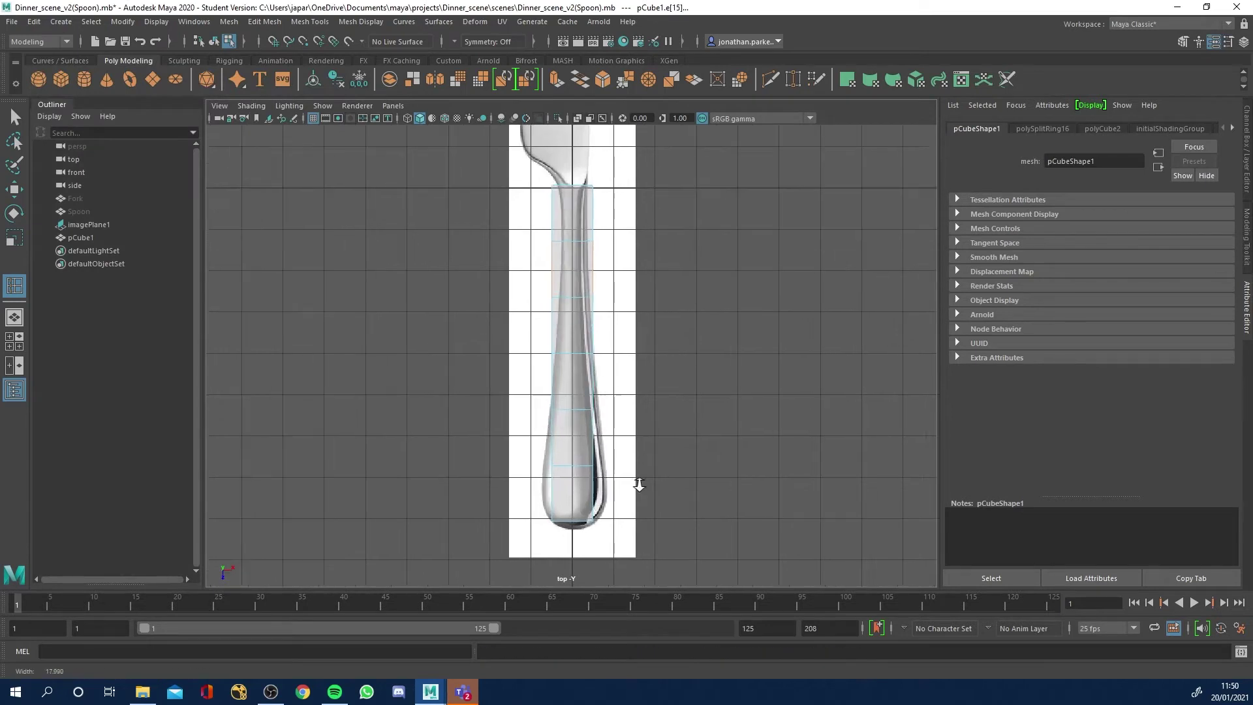
Widen the two vertex rows just above the handle's butt end to the reference outline, about 1.43 and 1.21 in X scale.
{"action": "left_click", "coordinate": [14, 119]}
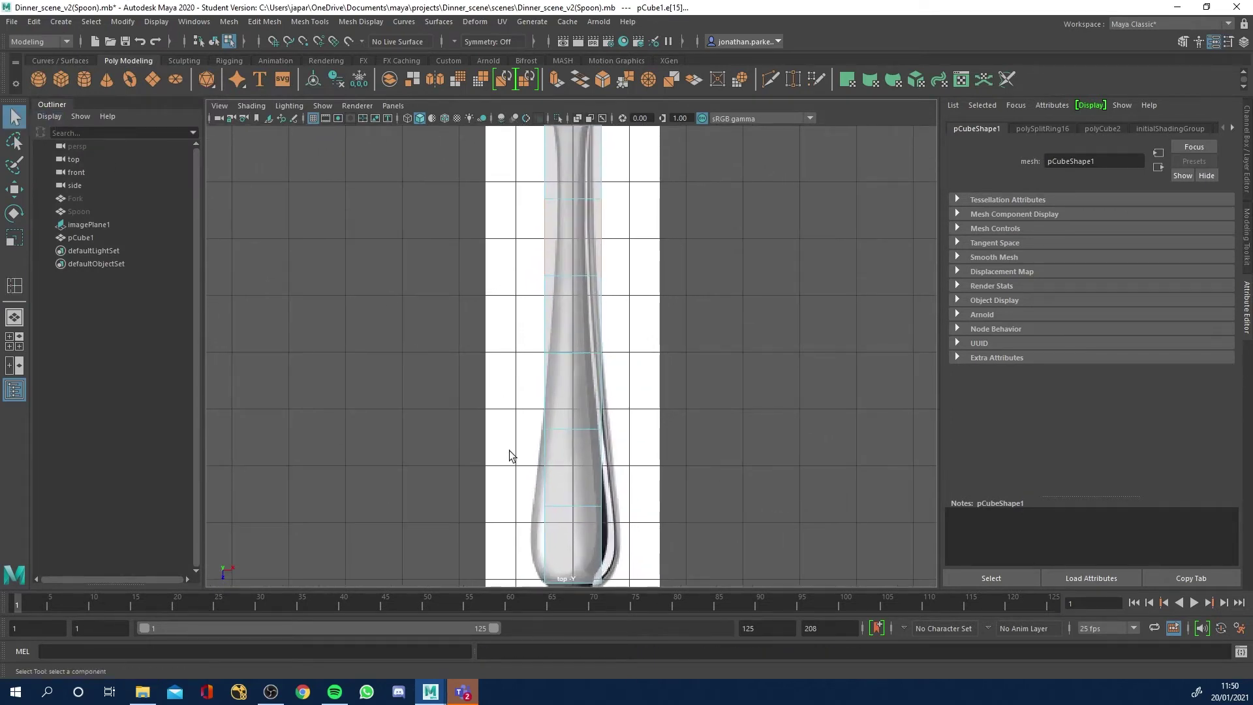
{"action": "right_click_drag", "start_coordinate": [573, 331], "coordinate": [512, 332]}
{"action": "left_click_drag", "start_coordinate": [521, 483], "coordinate": [711, 530]}
{"action": "key", "text": "r"}
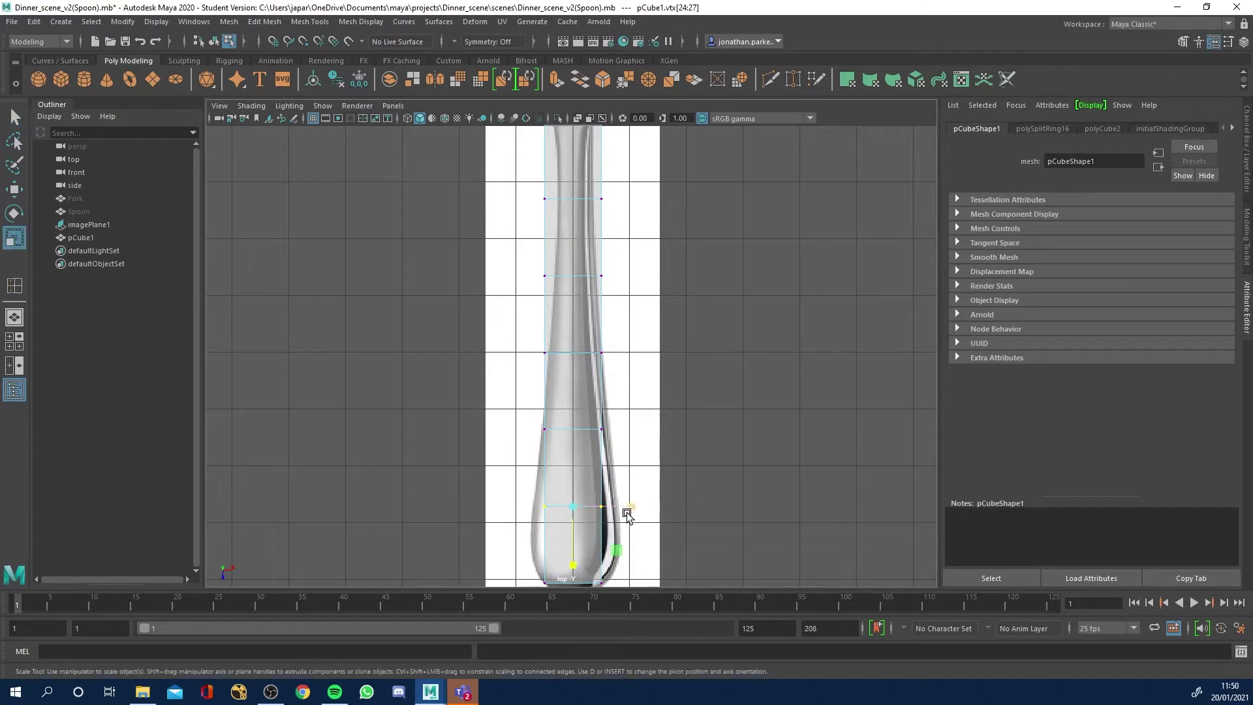
{"action": "left_click_drag", "start_coordinate": [632, 507], "coordinate": [654, 508]}
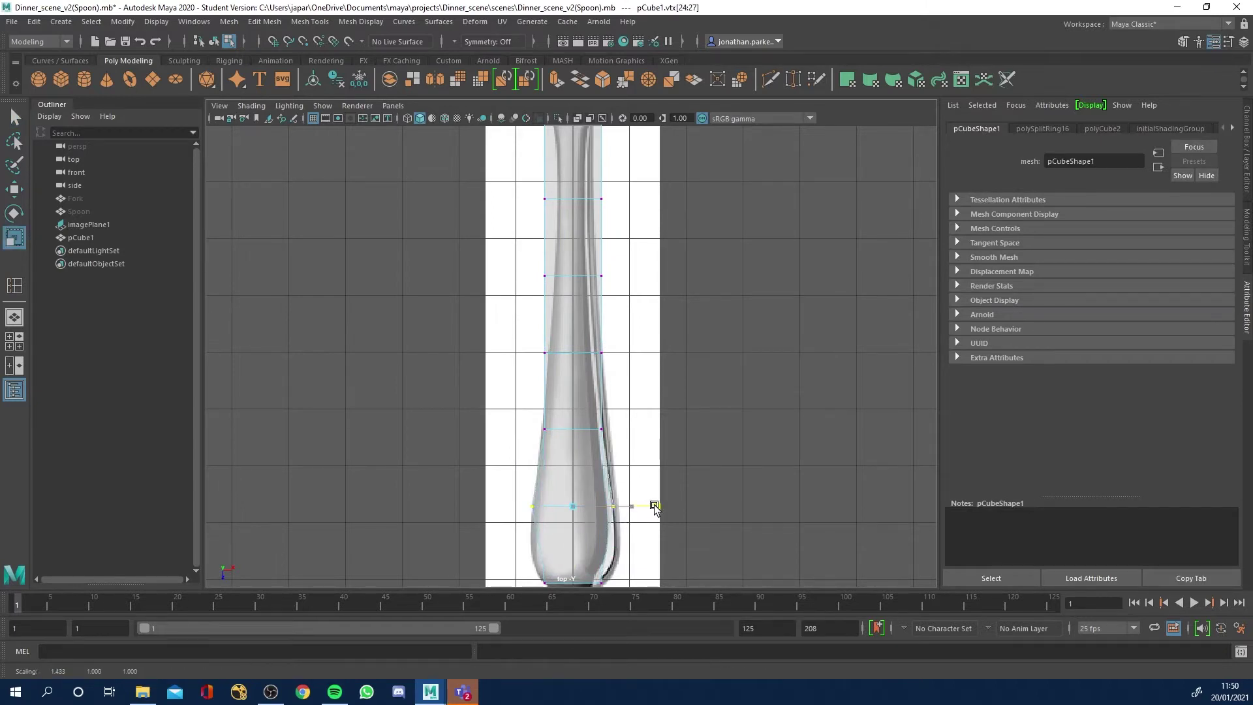
{"action": "left_click_drag", "start_coordinate": [529, 418], "coordinate": [641, 438]}
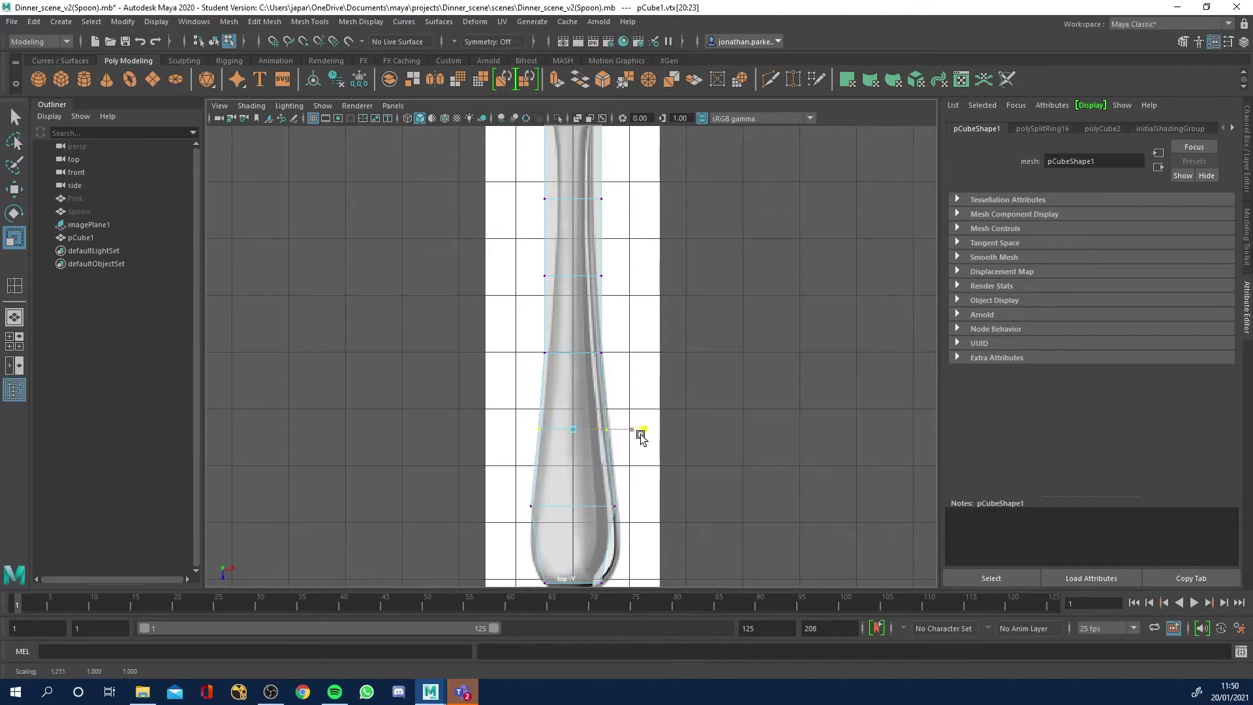
Narrow the handle's middle vertex row slightly and nudge it and the two rows below along X onto the reference outline.
{"action": "left_click_drag", "start_coordinate": [520, 341], "coordinate": [629, 357]}
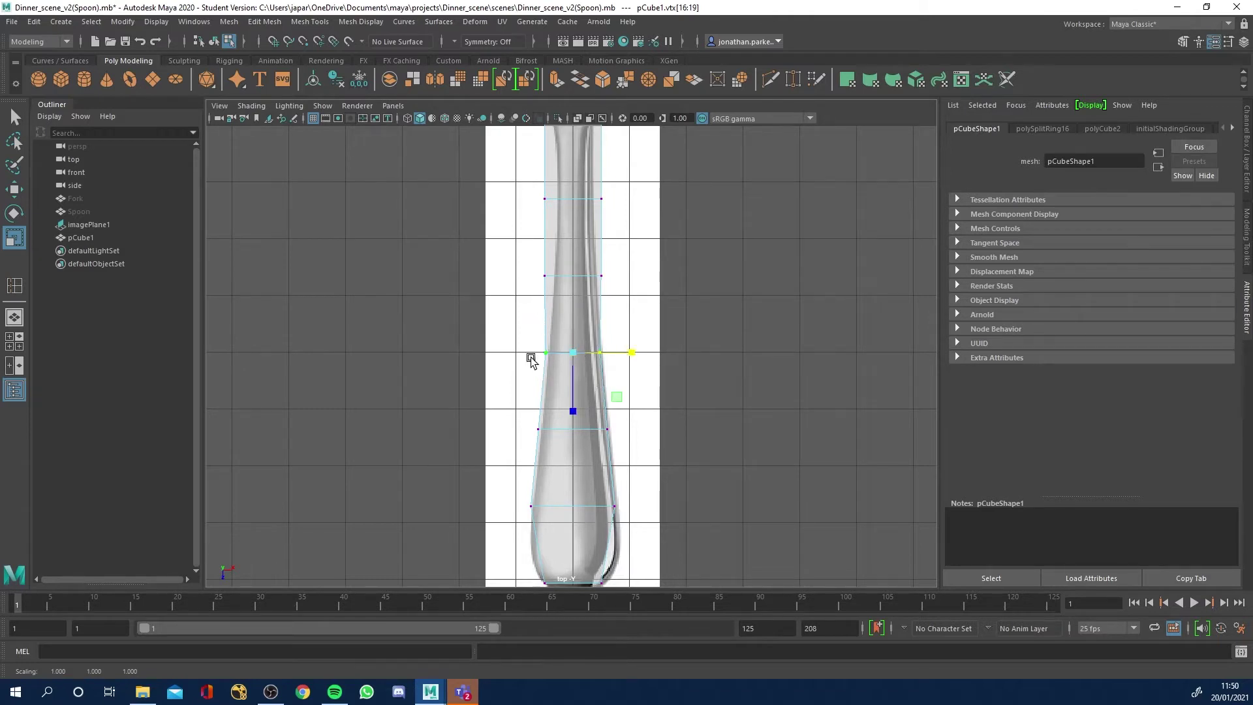
{"action": "key", "text": "w"}
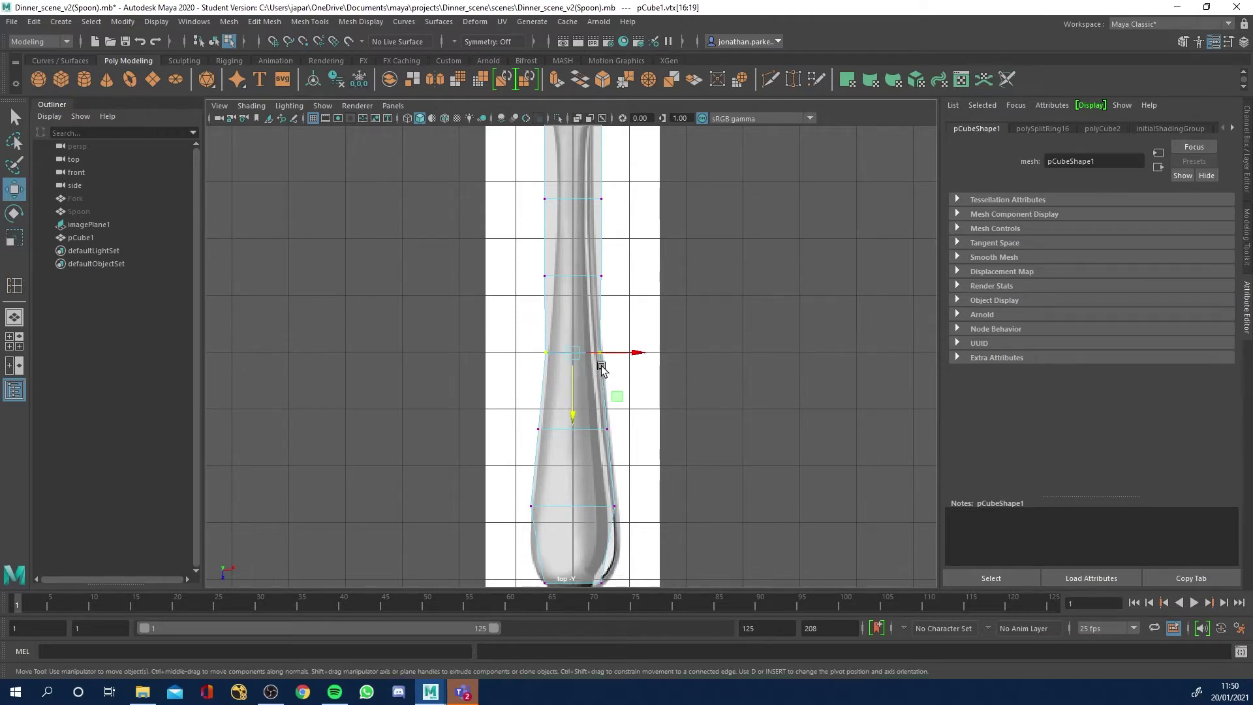
{"action": "left_click_drag", "start_coordinate": [632, 356], "coordinate": [635, 354]}
{"action": "left_click_drag", "start_coordinate": [495, 427], "coordinate": [664, 531]}
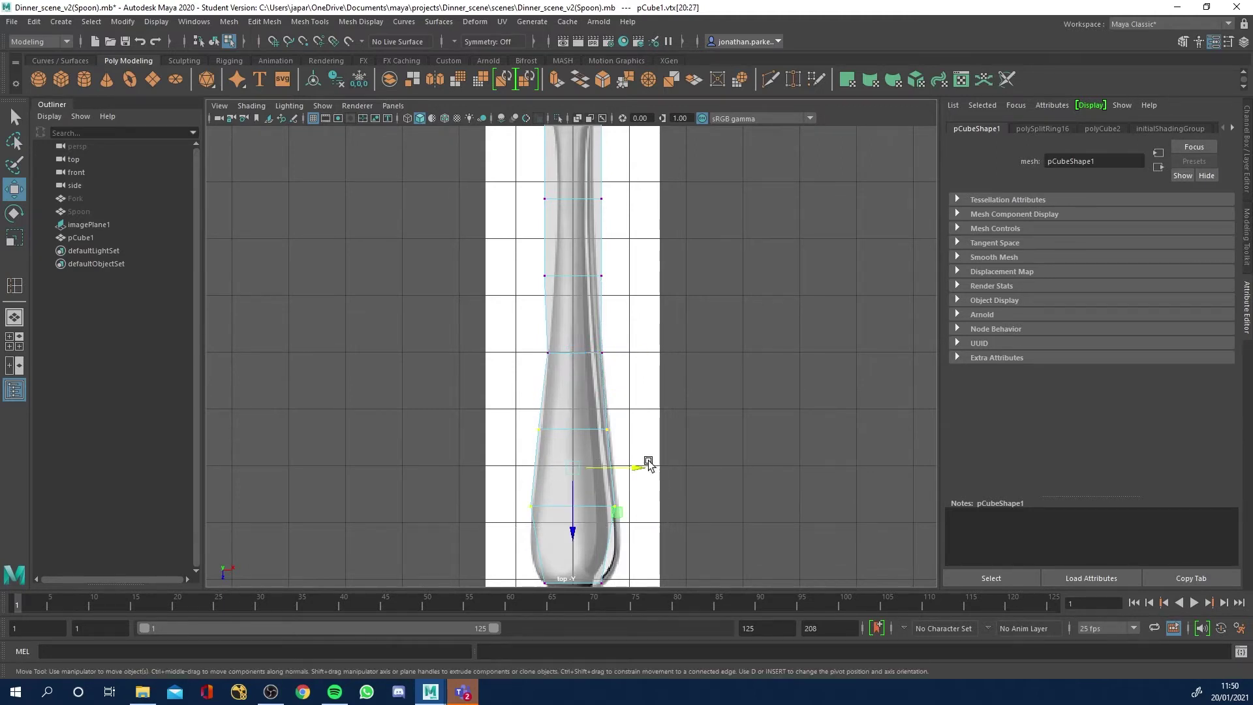
{"action": "left_click_drag", "start_coordinate": [643, 476], "coordinate": [645, 477]}
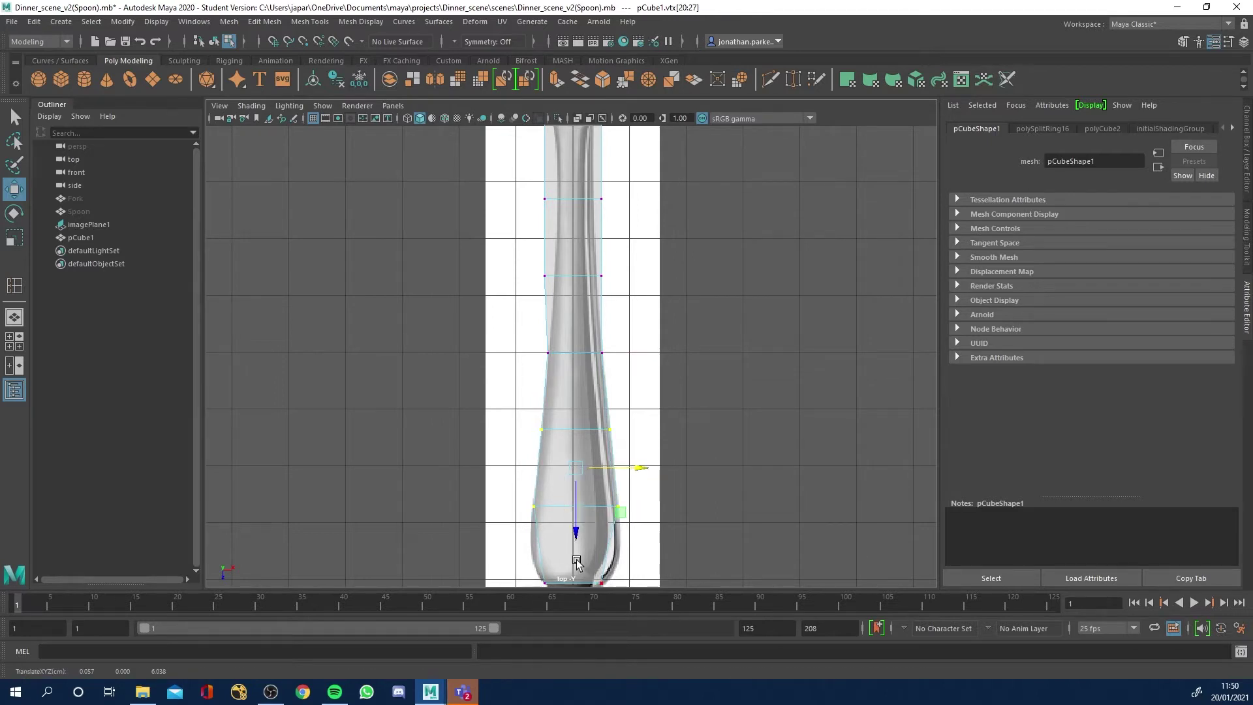
{"action": "left_click_drag", "start_coordinate": [526, 341], "coordinate": [637, 378]}
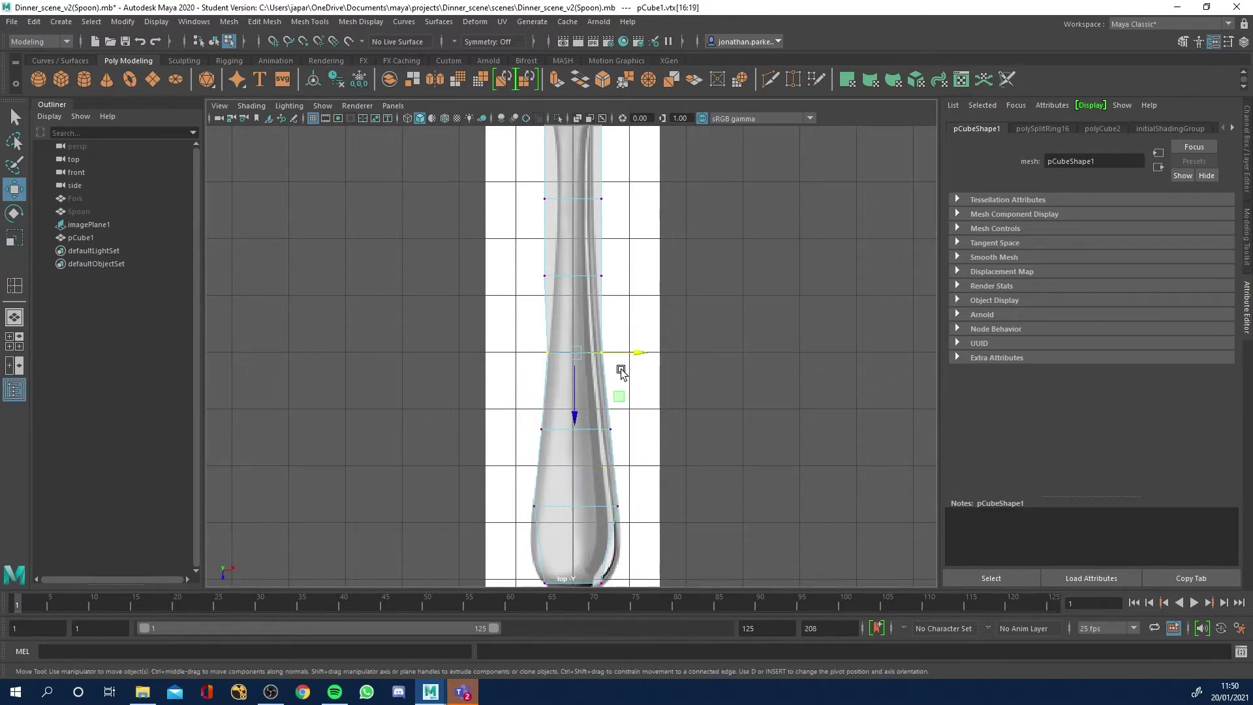
{"action": "key", "text": "r"}
{"action": "left_click", "coordinate": [631, 355]}
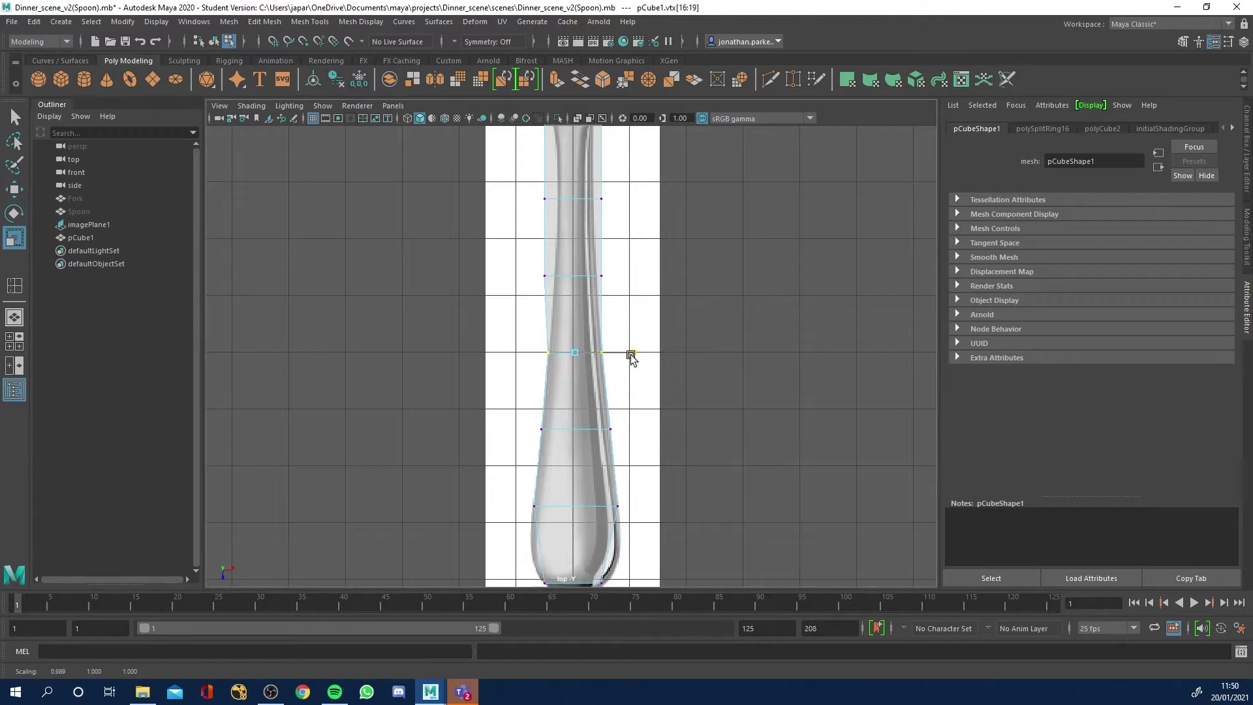
Narrow the two vertex rows between the handle's middle and neck end in X and align them with the reference outline.
{"action": "left_click_drag", "start_coordinate": [507, 271], "coordinate": [634, 303]}
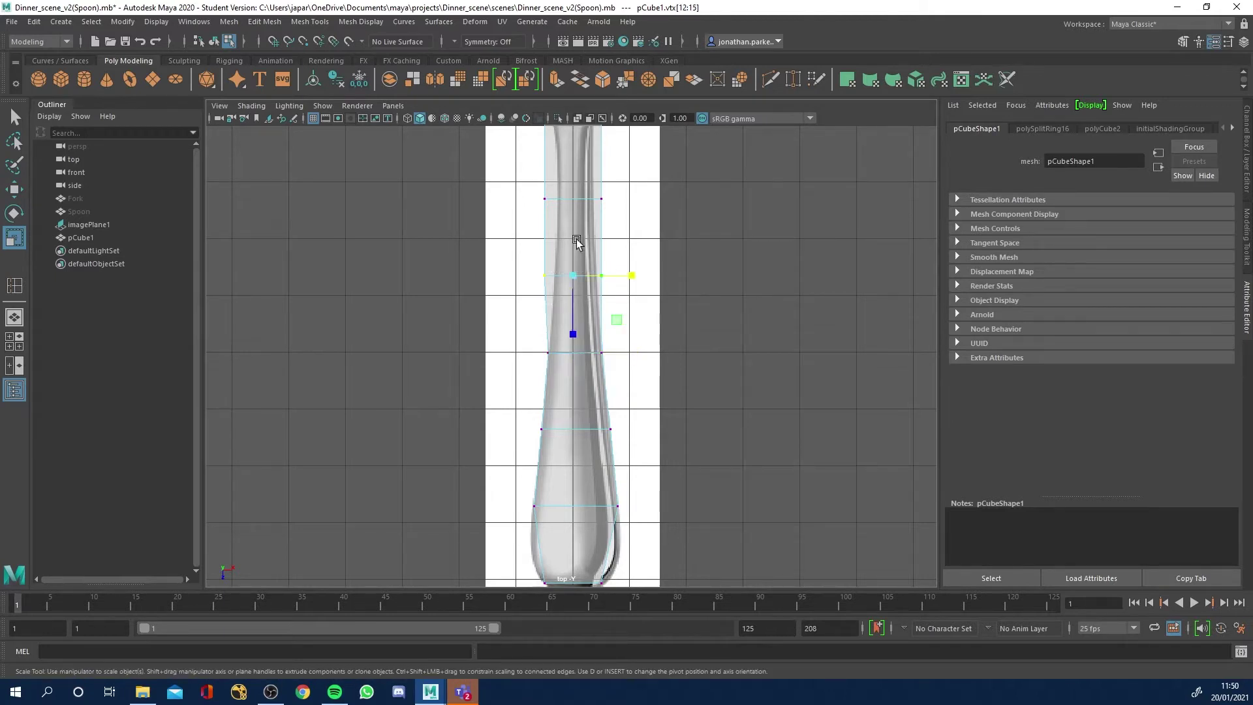
{"action": "left_click_drag", "start_coordinate": [584, 262], "coordinate": [624, 238]}
{"action": "key", "text": "w"}
{"action": "key", "text": "r"}
{"action": "left_click_drag", "start_coordinate": [509, 196], "coordinate": [624, 201]}
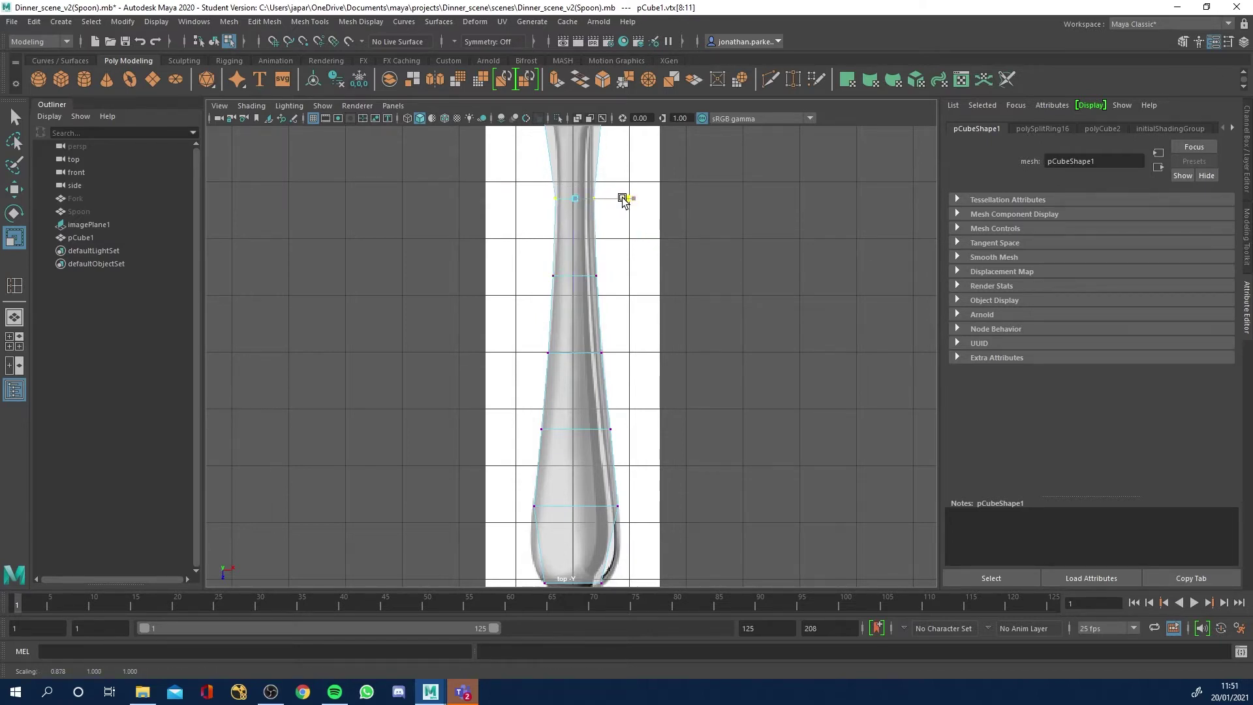
{"action": "left_click_drag", "start_coordinate": [510, 191], "coordinate": [655, 297]}
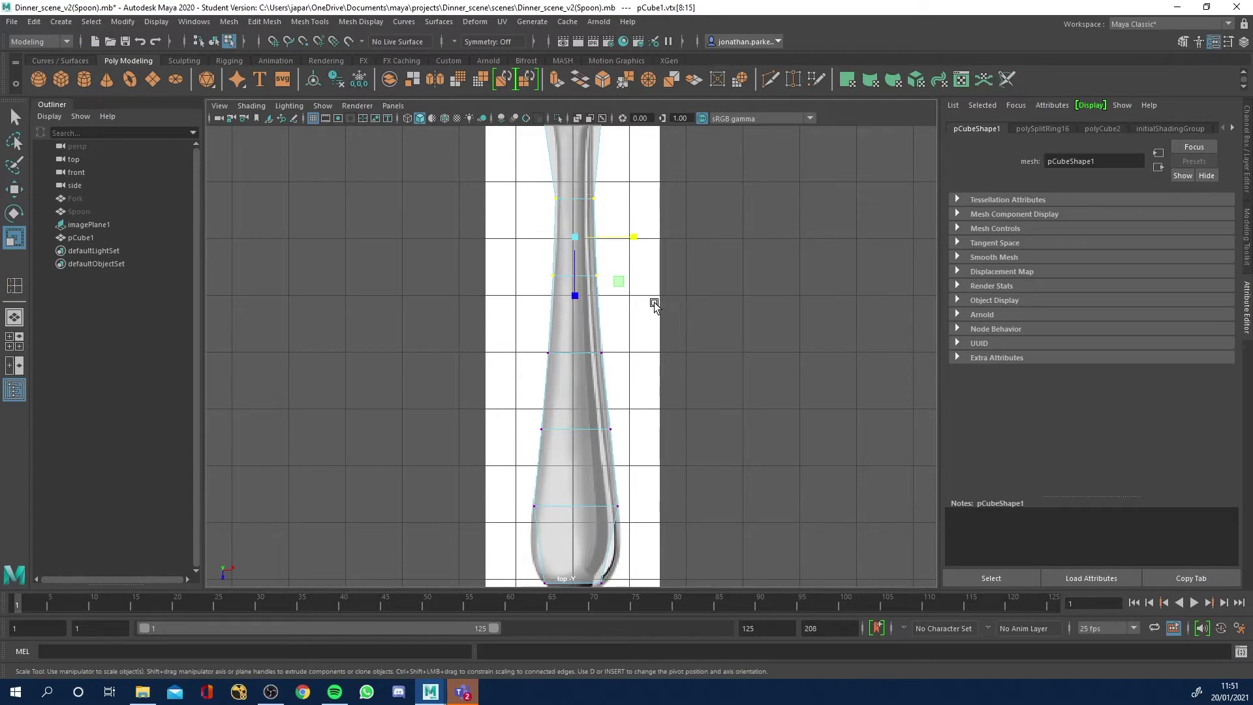
{"action": "key", "text": "w"}
{"action": "left_click_drag", "start_coordinate": [638, 239], "coordinate": [638, 236]}
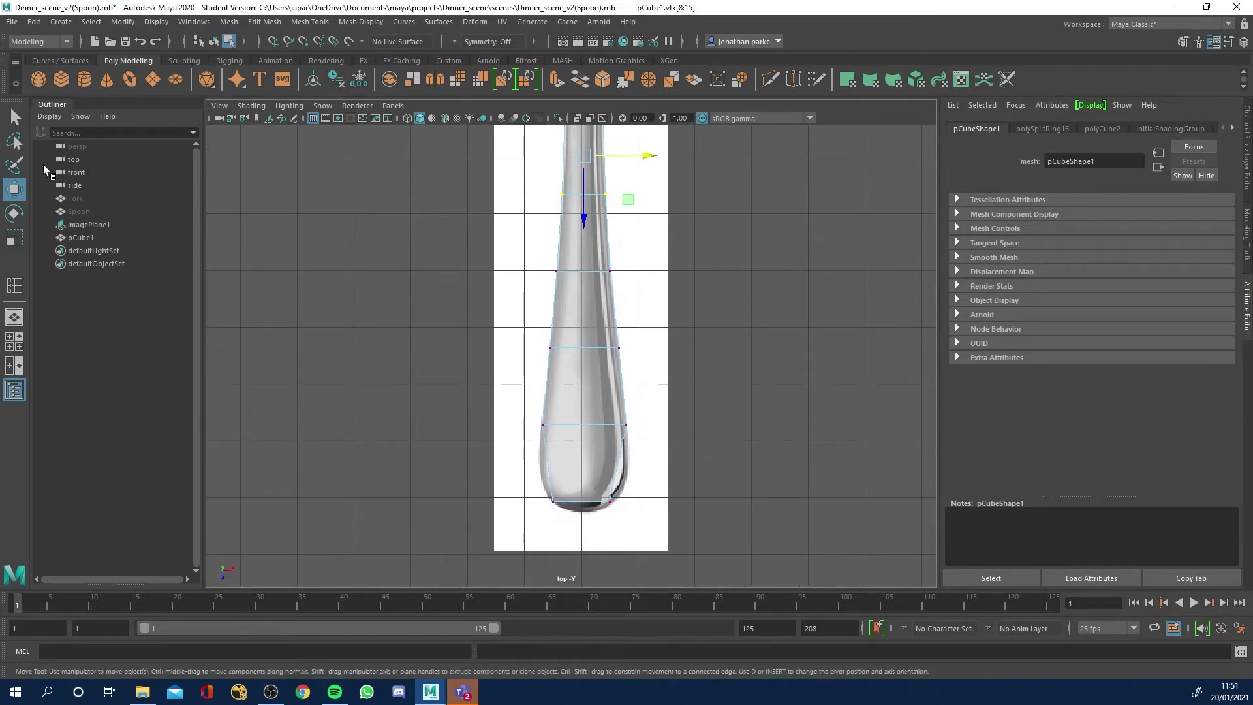
Insert one edge loop across the handle close to its butt end.
{"action": "left_click", "coordinate": [300, 21]}
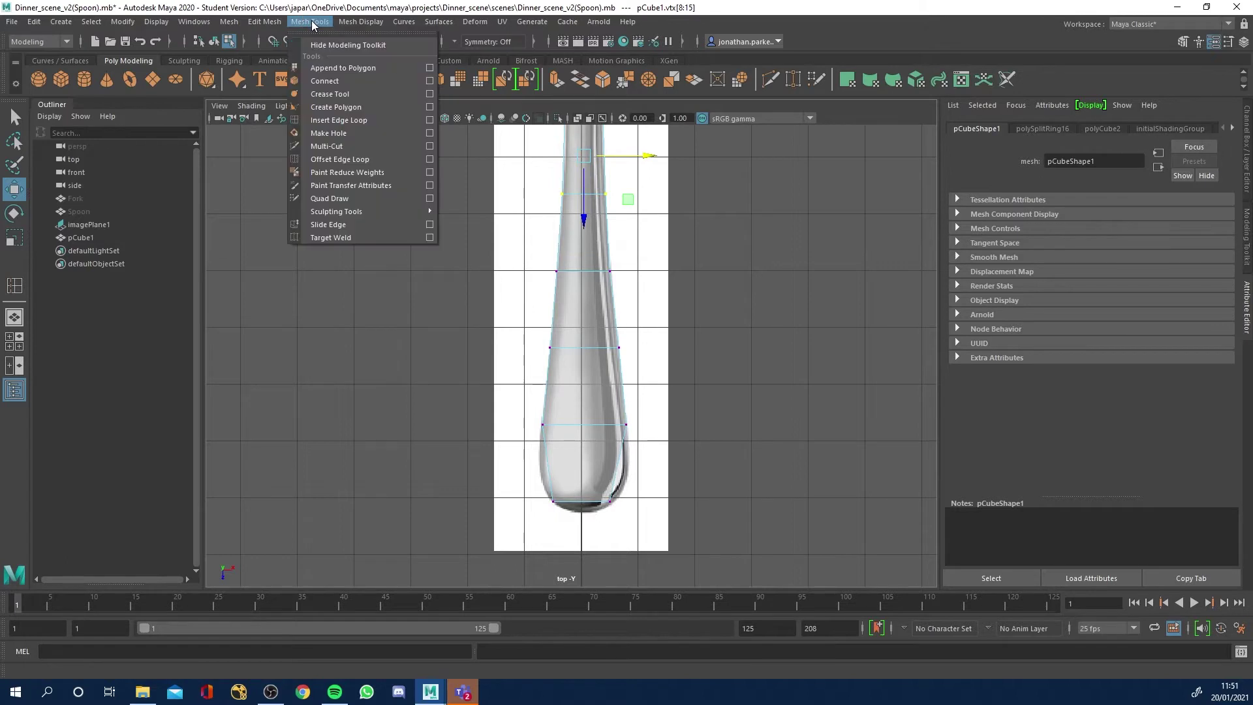
{"action": "left_click", "coordinate": [344, 120]}
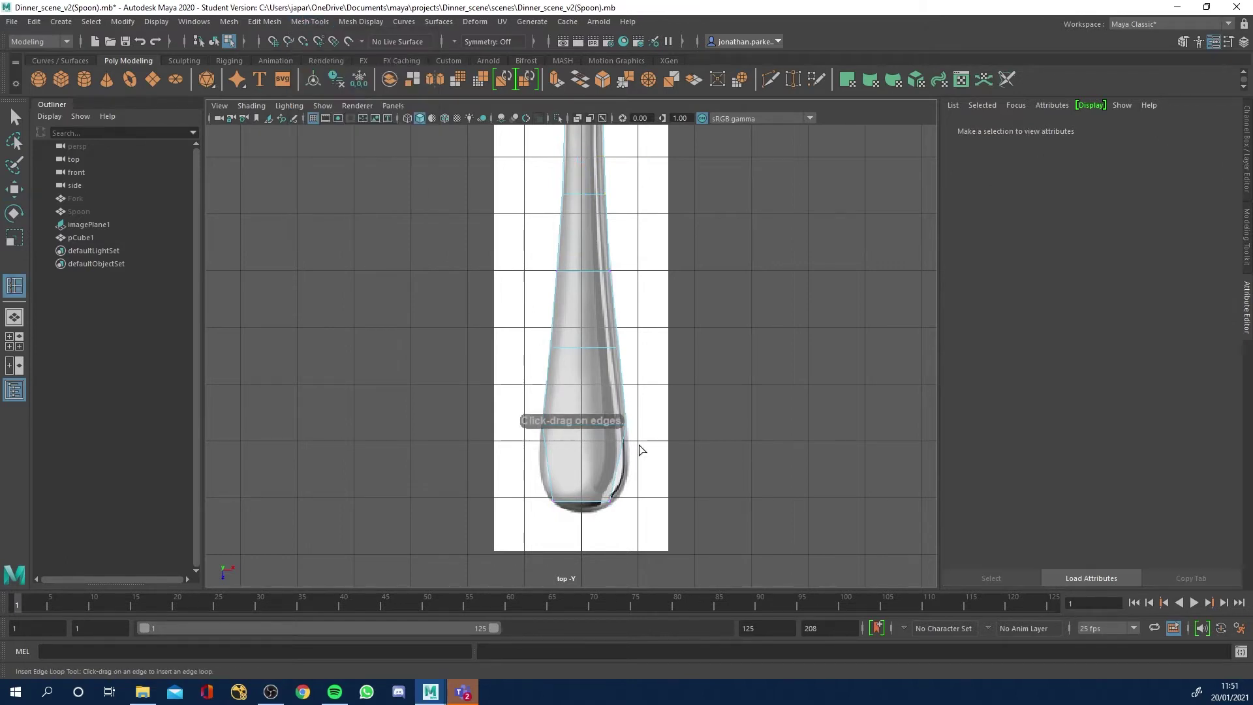
{"action": "left_click", "coordinate": [615, 486]}
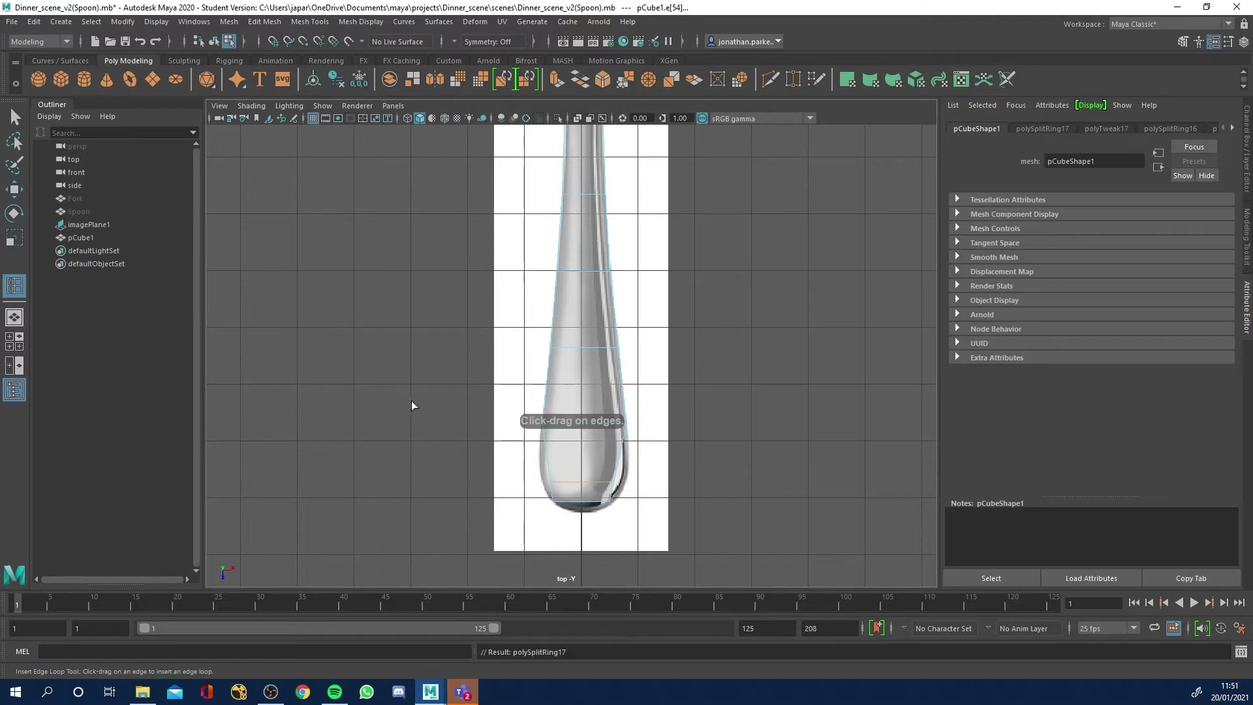
{"action": "left_click", "coordinate": [13, 120]}
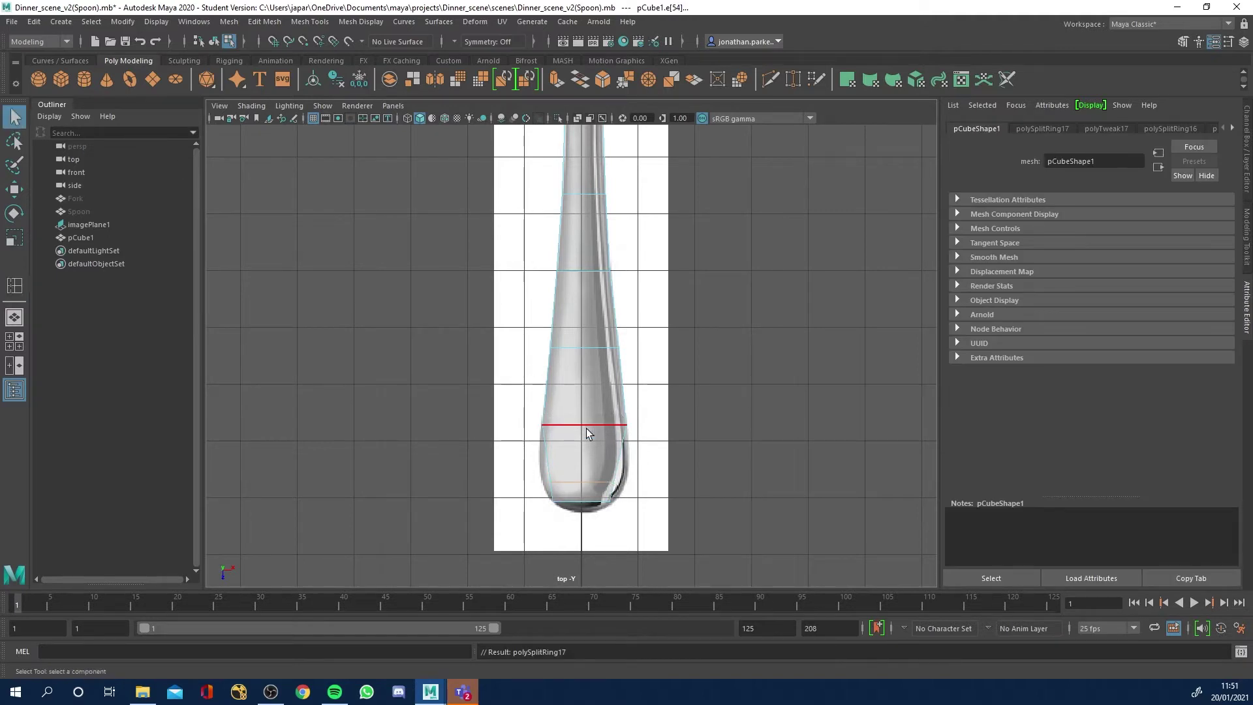
Widen the new edge loop's vertices to about 1.32 in X and align them with the rounded butt outline.
{"action": "right_click_drag", "start_coordinate": [575, 476], "coordinate": [529, 465]}
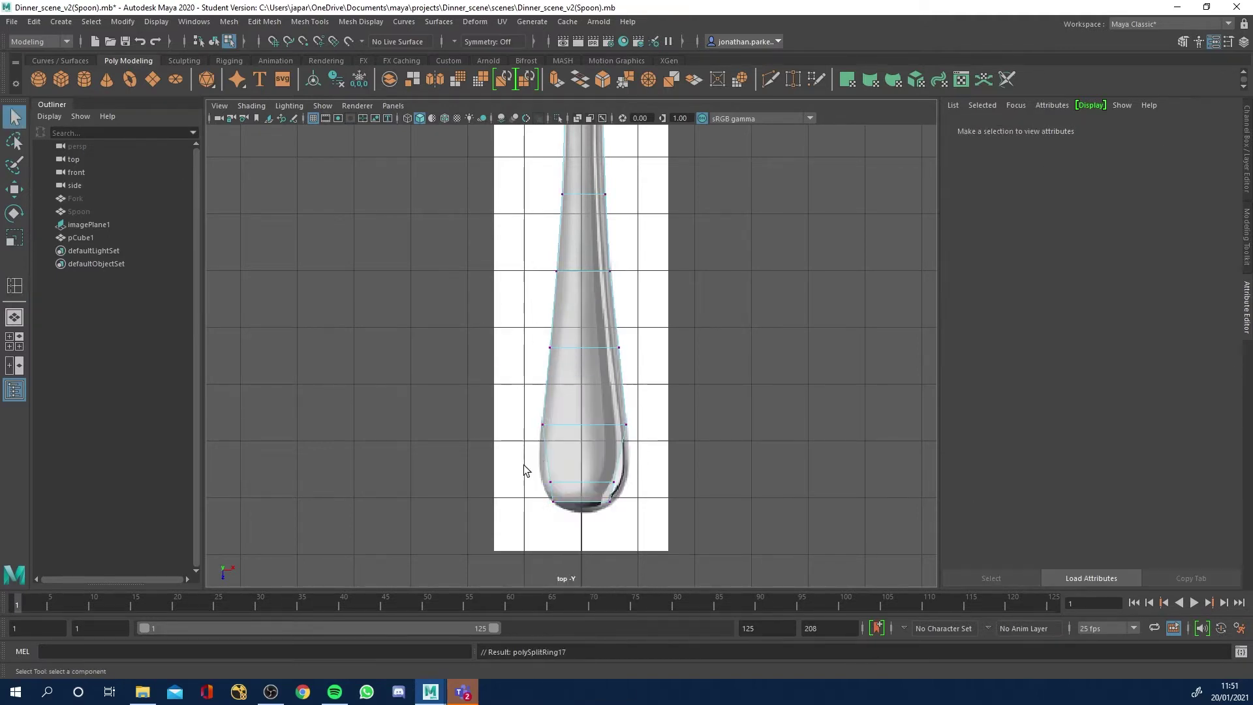
{"action": "left_click_drag", "start_coordinate": [650, 491], "coordinate": [662, 483]}
{"action": "key", "text": "r"}
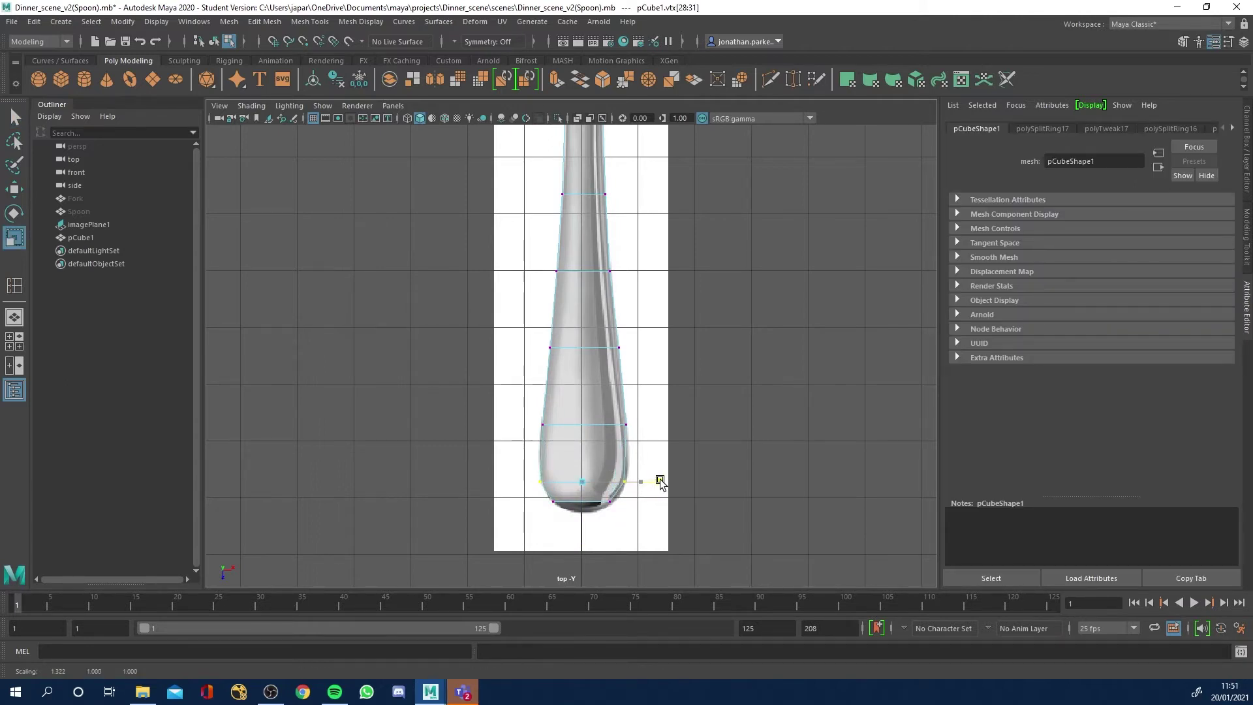
{"action": "key", "text": "w"}
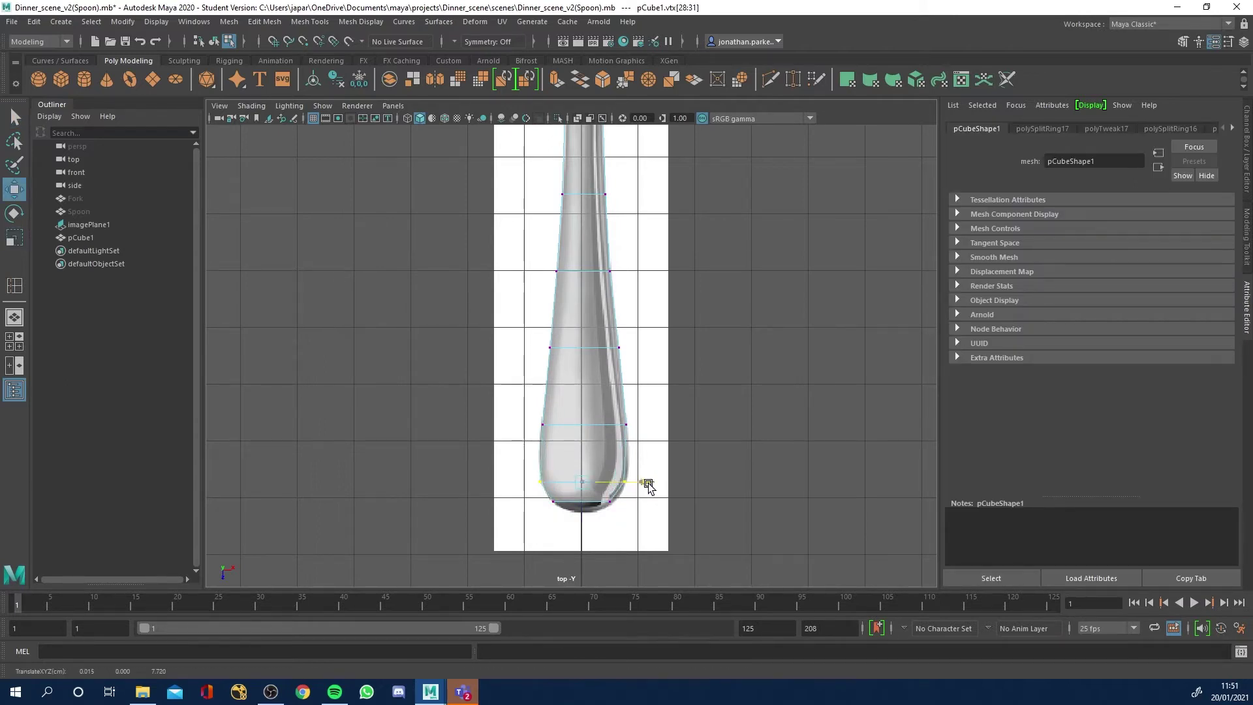
{"action": "left_click", "coordinate": [648, 483]}
Narrow the end vertex row where the handle meets the blade and shift it along X to fit the neck.
{"action": "middle_click_drag", "start_coordinate": [632, 171], "coordinate": [632, 372], "text": "alt"}
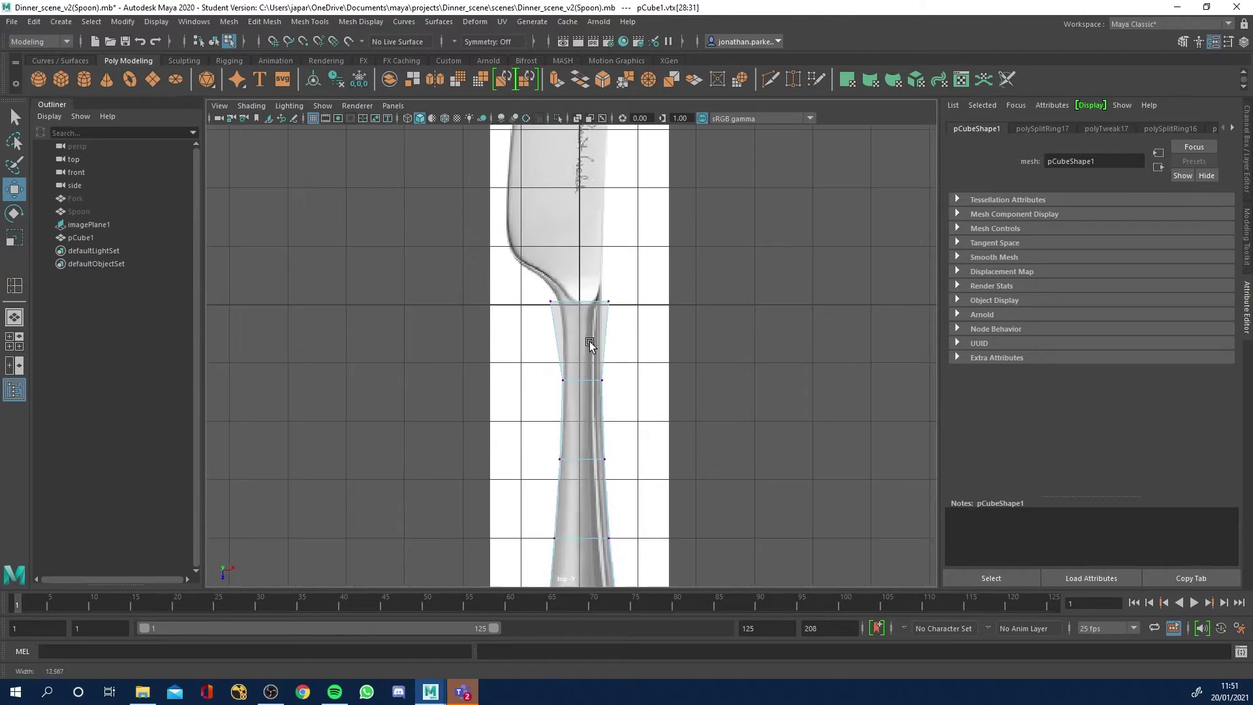
{"action": "right_click_drag", "start_coordinate": [579, 330], "coordinate": [734, 399], "text": "alt"}
{"action": "middle_click_drag", "start_coordinate": [734, 399], "coordinate": [696, 371], "text": "alt"}
{"action": "left_click_drag", "start_coordinate": [632, 288], "coordinate": [593, 318]}
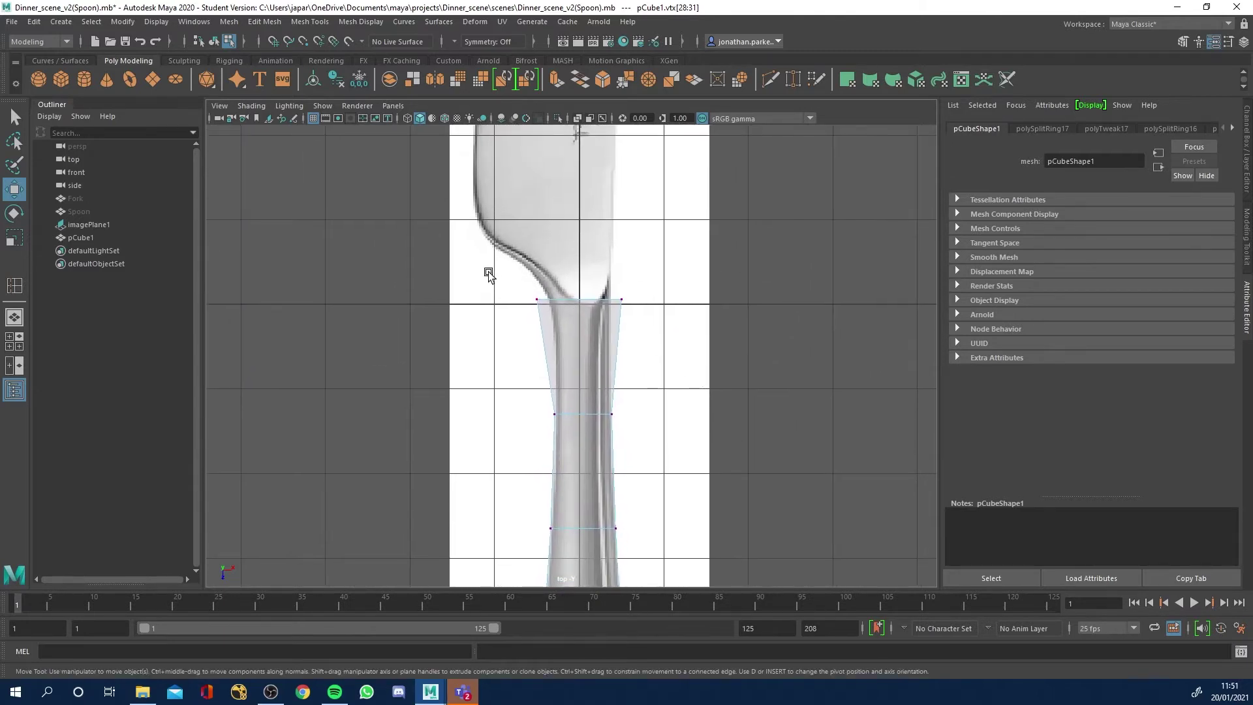
{"action": "left_click_drag", "start_coordinate": [673, 325], "coordinate": [497, 262]}
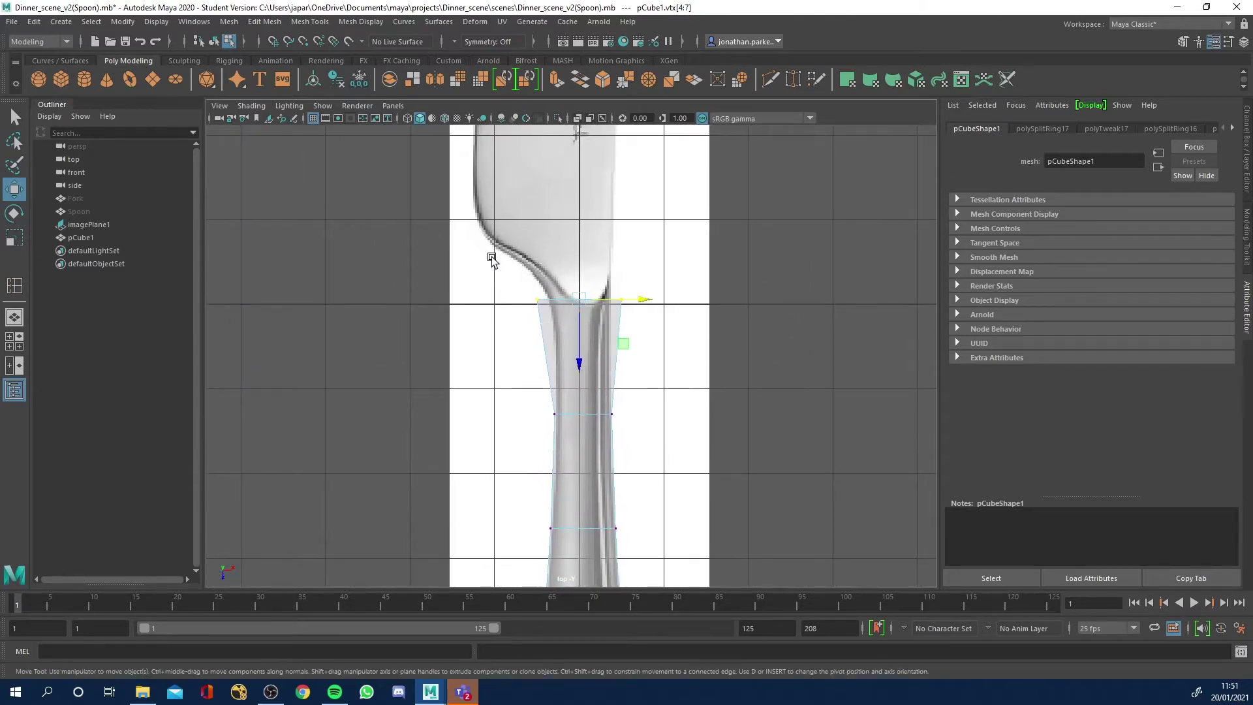
{"action": "key", "text": "r"}
{"action": "left_click_drag", "start_coordinate": [646, 301], "coordinate": [632, 302]}
{"action": "key", "text": "w"}
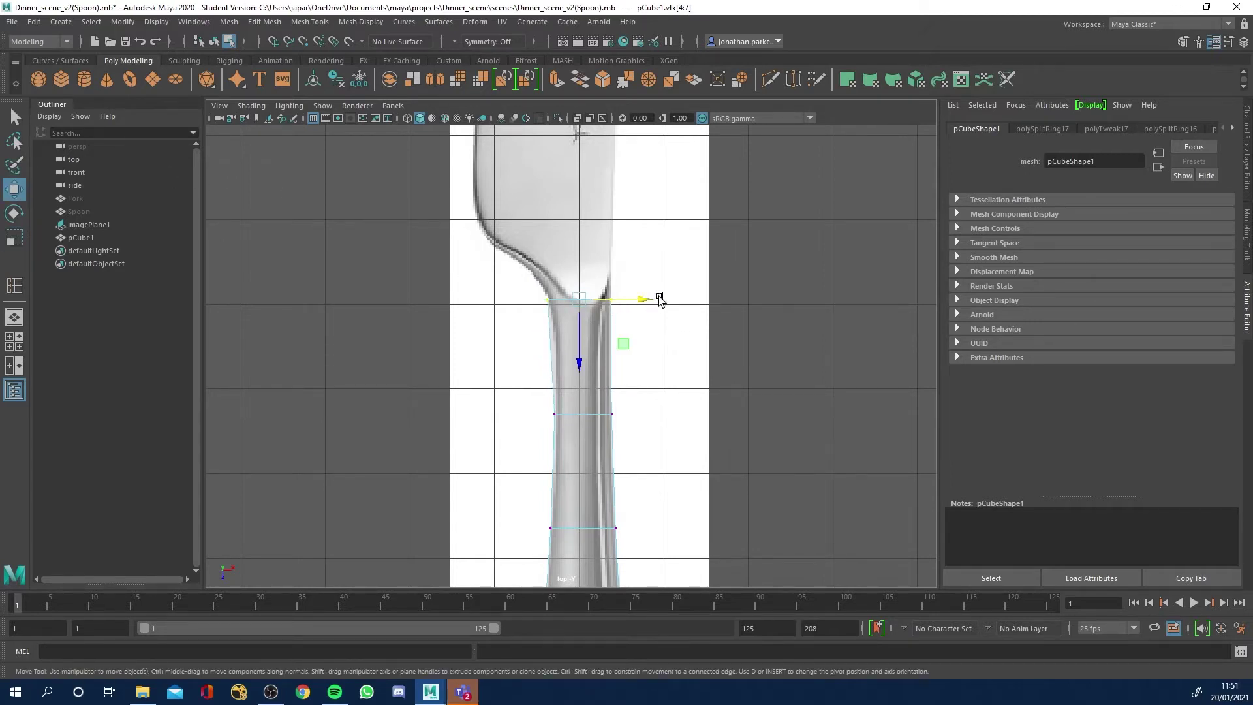
{"action": "left_click", "coordinate": [645, 299]}
{"action": "left_click_drag", "start_coordinate": [646, 300], "coordinate": [643, 300]}
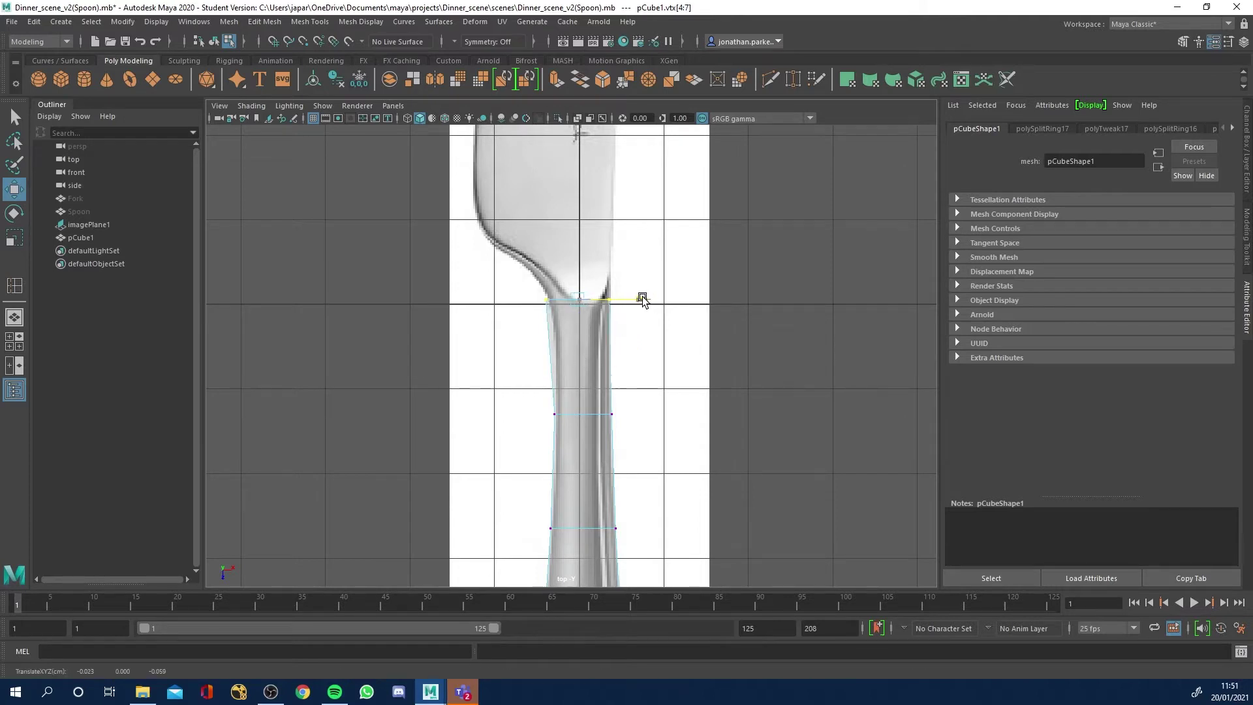
Nudge the blade-end corner vertex on the curved side along X onto the neck outline, undoing the Z shift, and save the scene.
{"action": "left_click", "coordinate": [547, 288]}
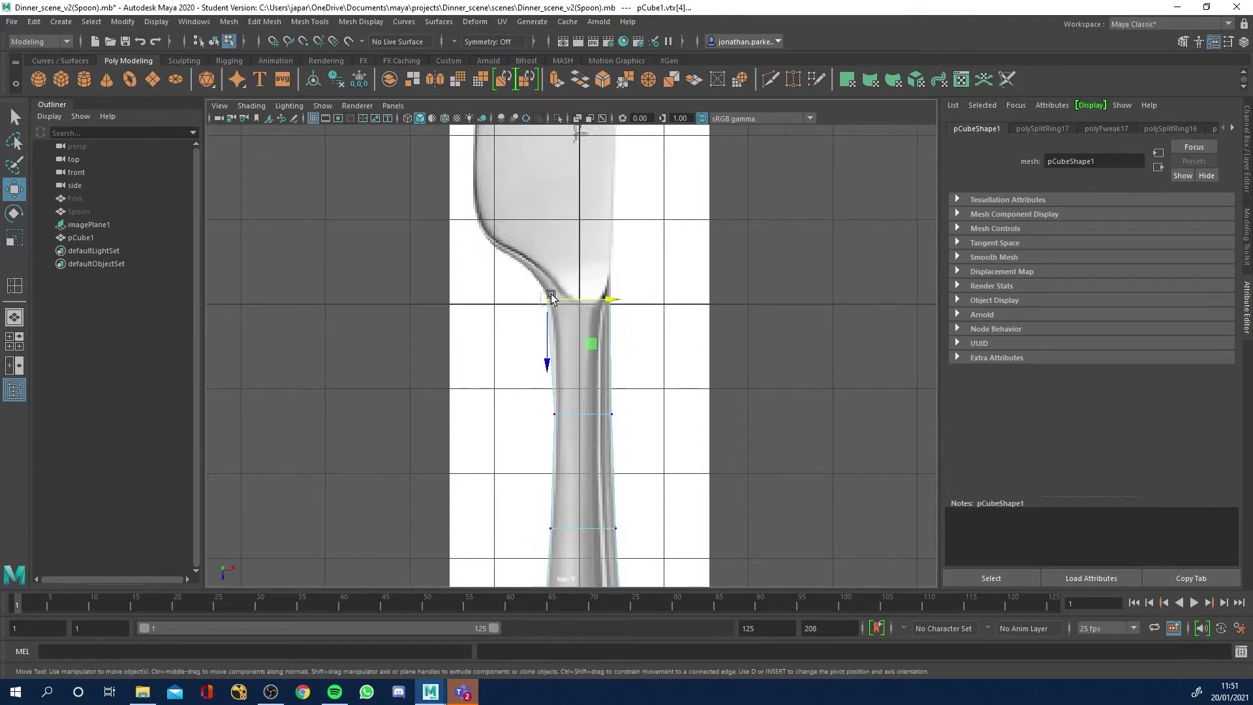
{"action": "left_click_drag", "start_coordinate": [611, 302], "coordinate": [615, 303]}
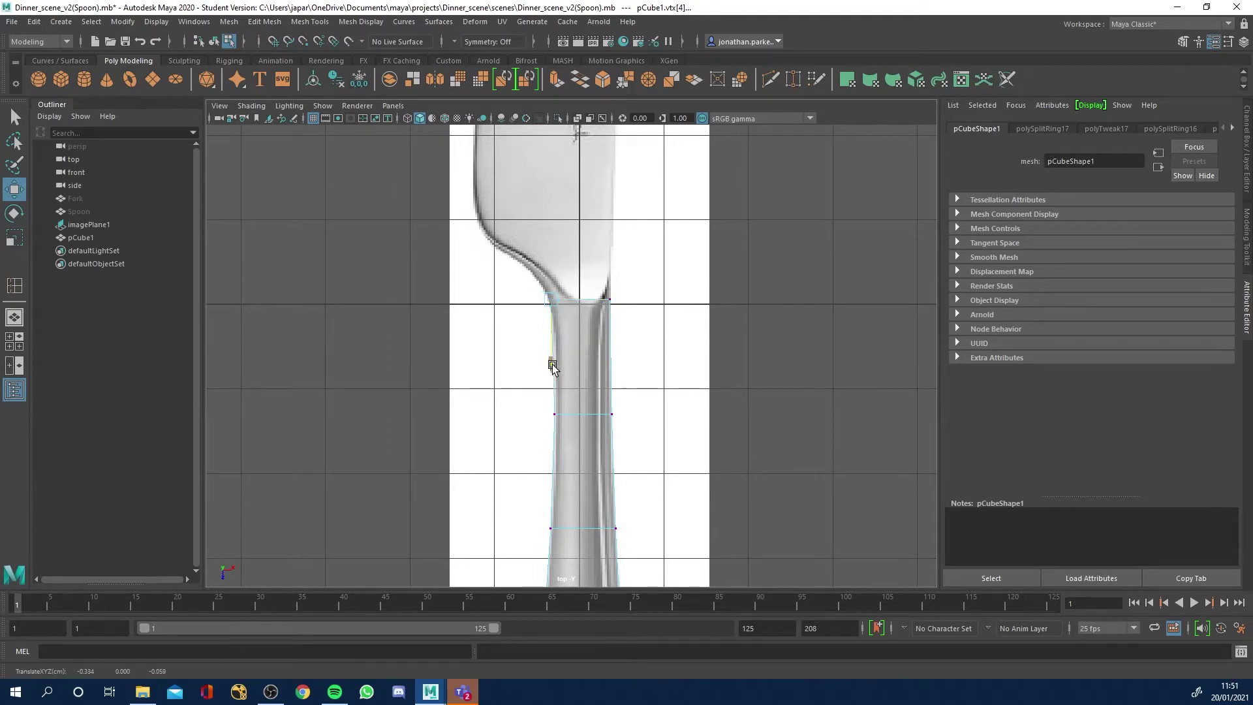
{"action": "left_click_drag", "start_coordinate": [551, 370], "coordinate": [552, 370]}
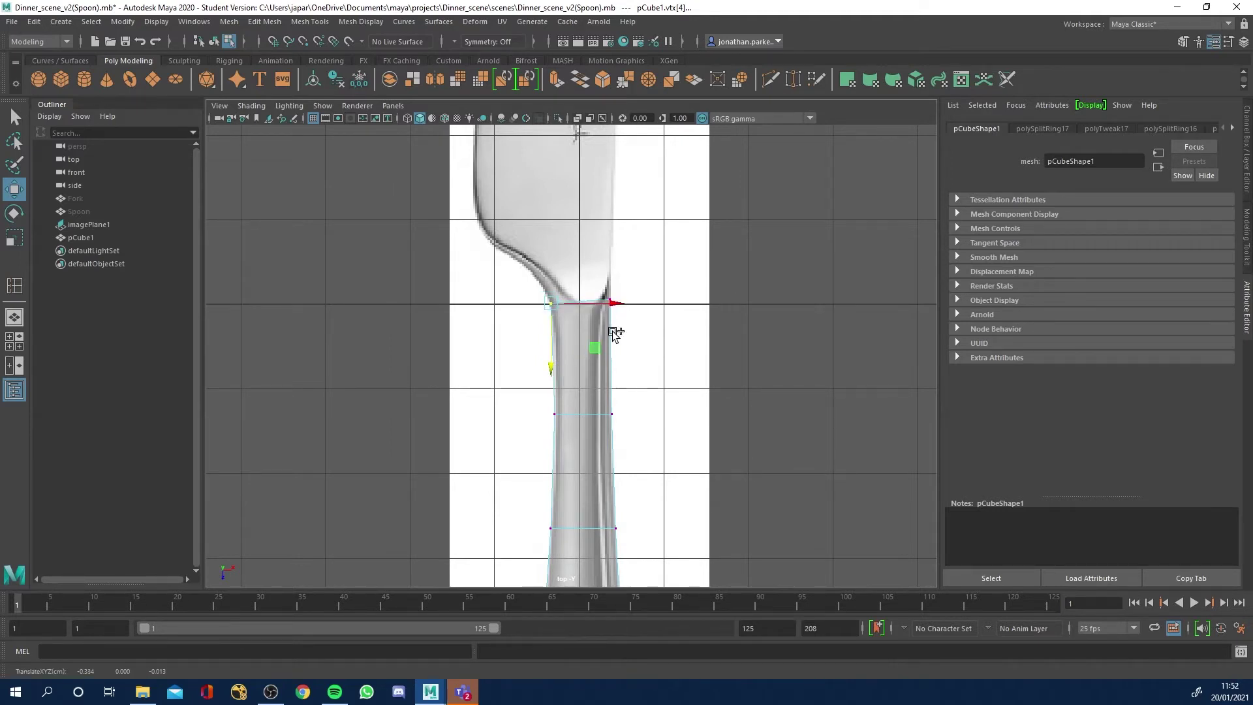
{"action": "key", "text": "ctrl+z"}
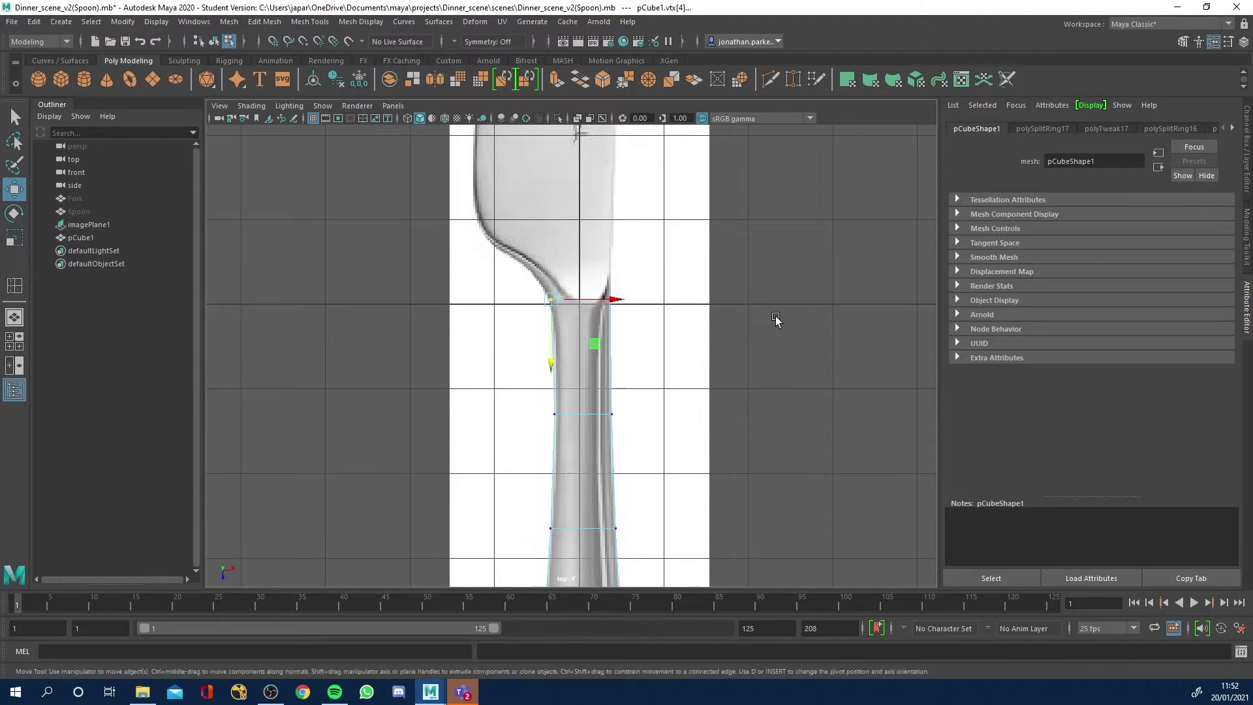
{"action": "left_click", "coordinate": [727, 316]}
{"action": "key", "text": "ctrl+s"}
Extrude the handle's blade-end face toward the blade by about 1.21 in Local Translate Z.
{"action": "key", "text": "space"}
{"action": "left_click_drag", "start_coordinate": [795, 338], "coordinate": [758, 248], "text": "alt"}
{"action": "right_click_drag", "start_coordinate": [758, 248], "coordinate": [715, 254]}
{"action": "left_click", "coordinate": [782, 237]}
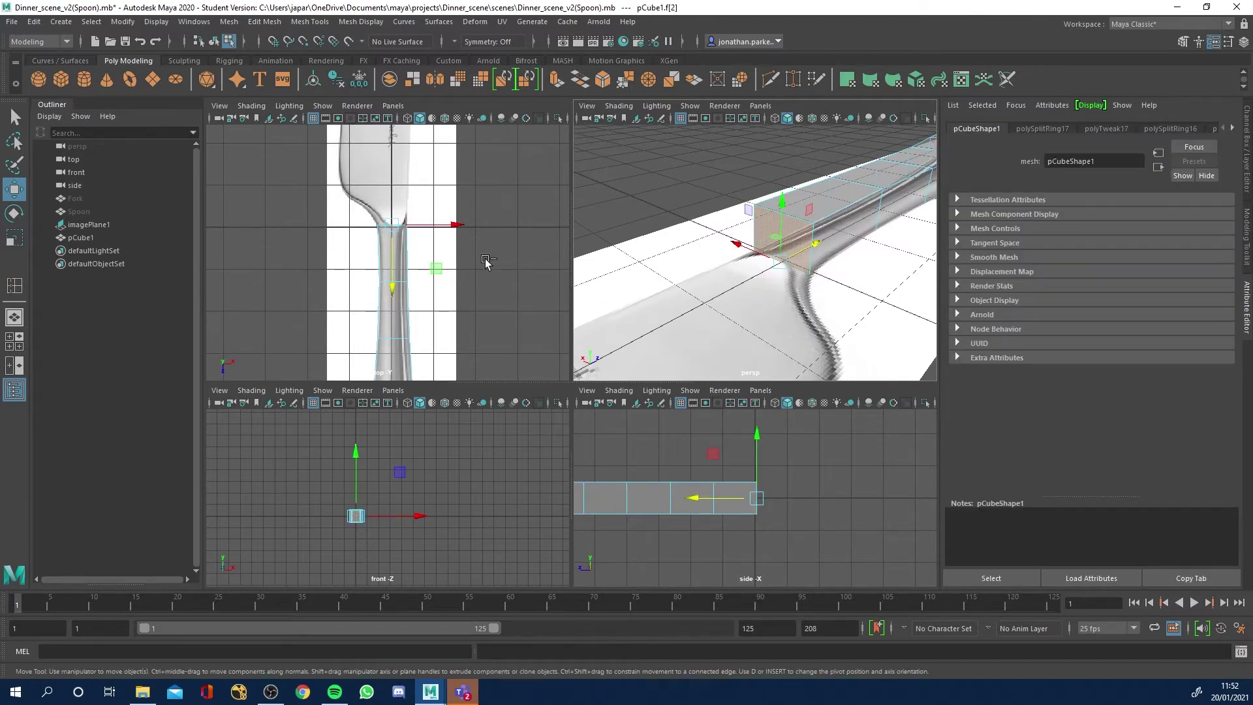
{"action": "left_click", "coordinate": [229, 22]}
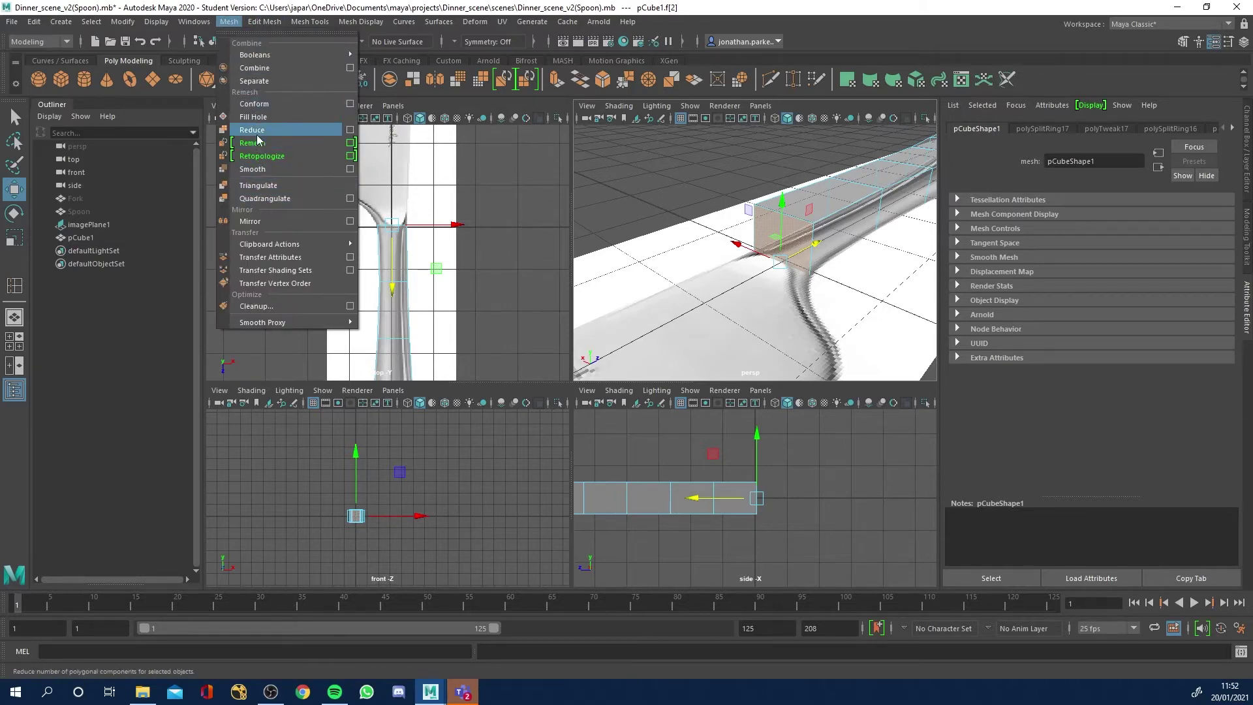
{"action": "mouse_move", "coordinate": [265, 25]}
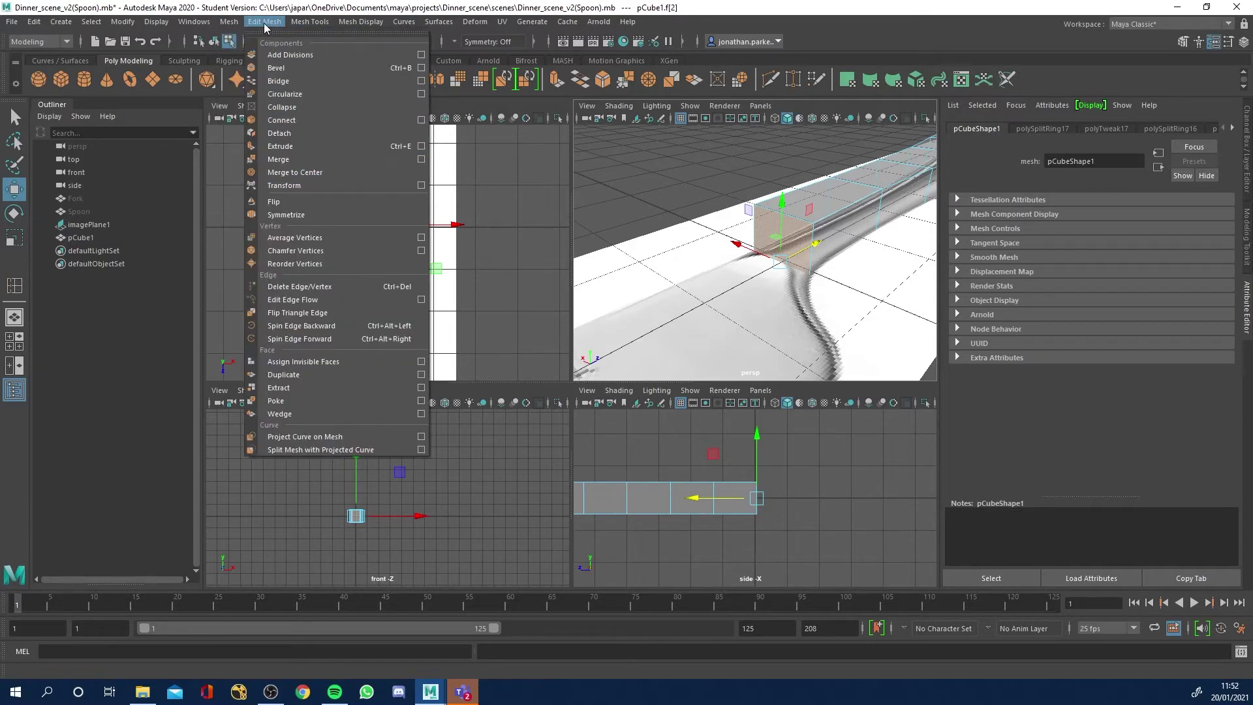
{"action": "left_click", "coordinate": [287, 147]}
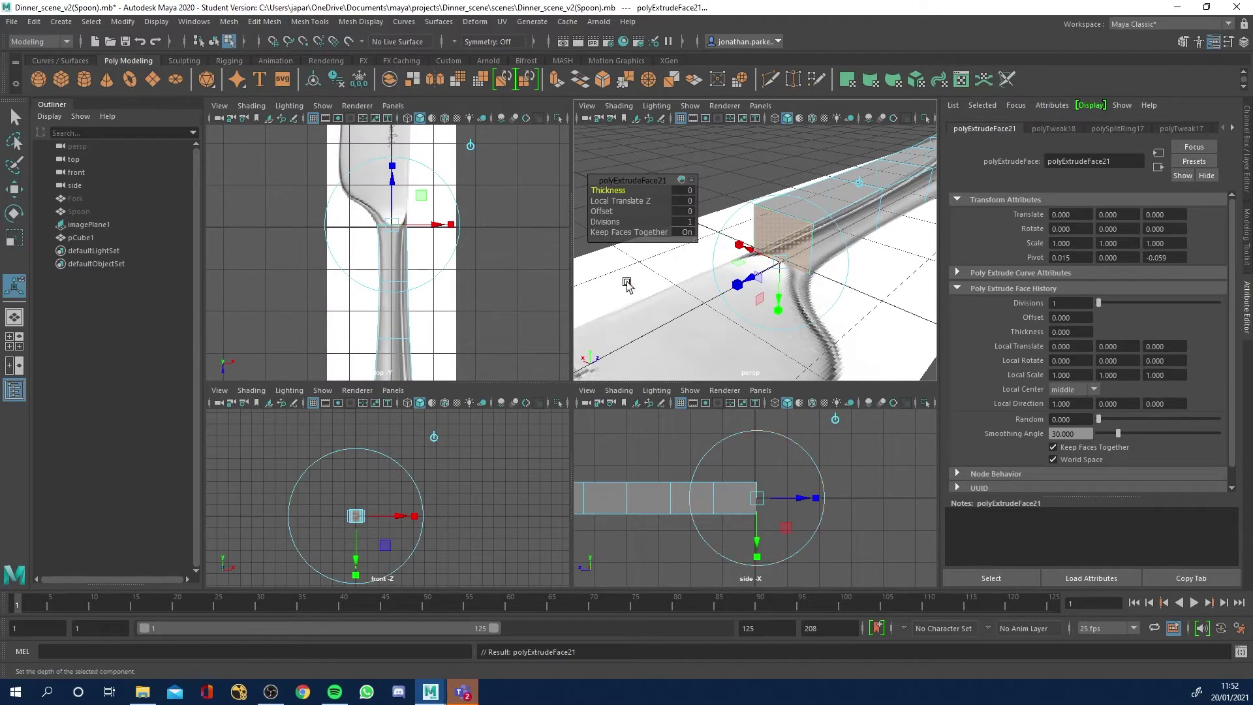
{"action": "left_click_drag", "start_coordinate": [390, 186], "coordinate": [385, 134]}
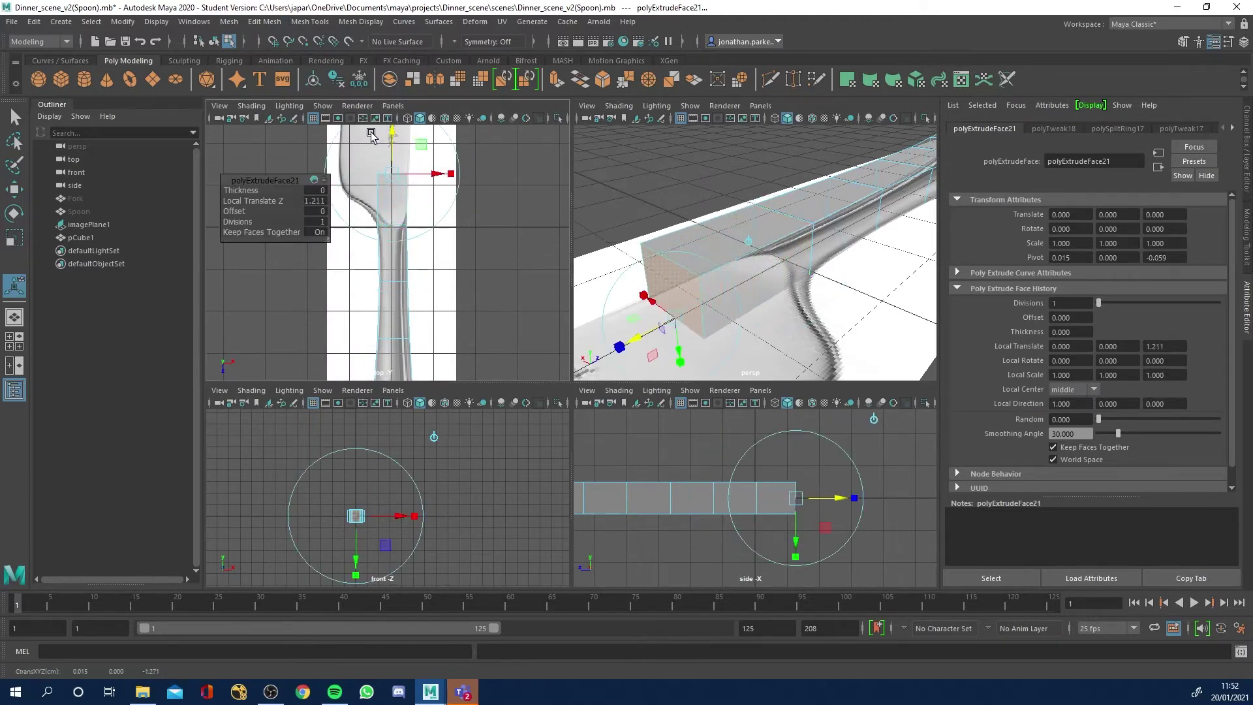
Stretch the extruded face to the blade tip, with Local Translate about 0.329 in X and 7.859 in Z.
{"action": "middle_click_drag", "start_coordinate": [432, 234], "coordinate": [494, 311], "text": "alt"}
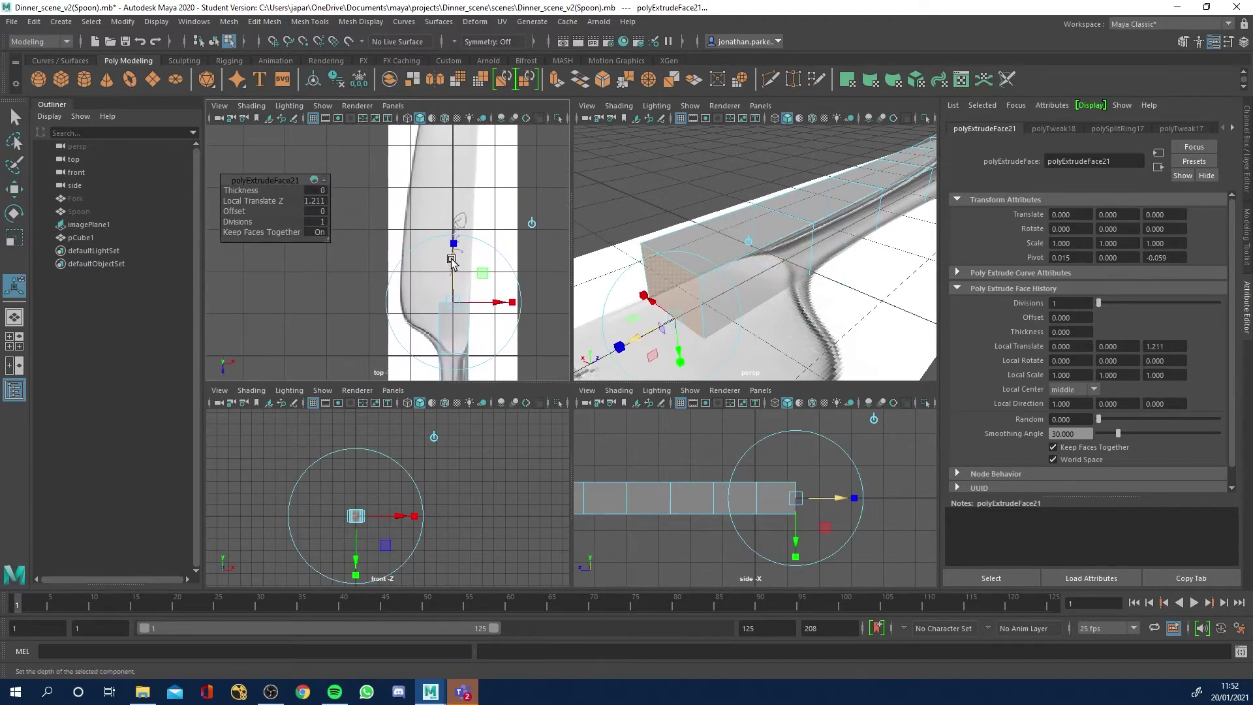
{"action": "key", "text": "space"}
{"action": "right_click_drag", "start_coordinate": [710, 353], "coordinate": [628, 352], "text": "alt"}
{"action": "left_click_drag", "start_coordinate": [627, 357], "coordinate": [621, 120]}
{"action": "left_click_drag", "start_coordinate": [671, 156], "coordinate": [679, 159]}
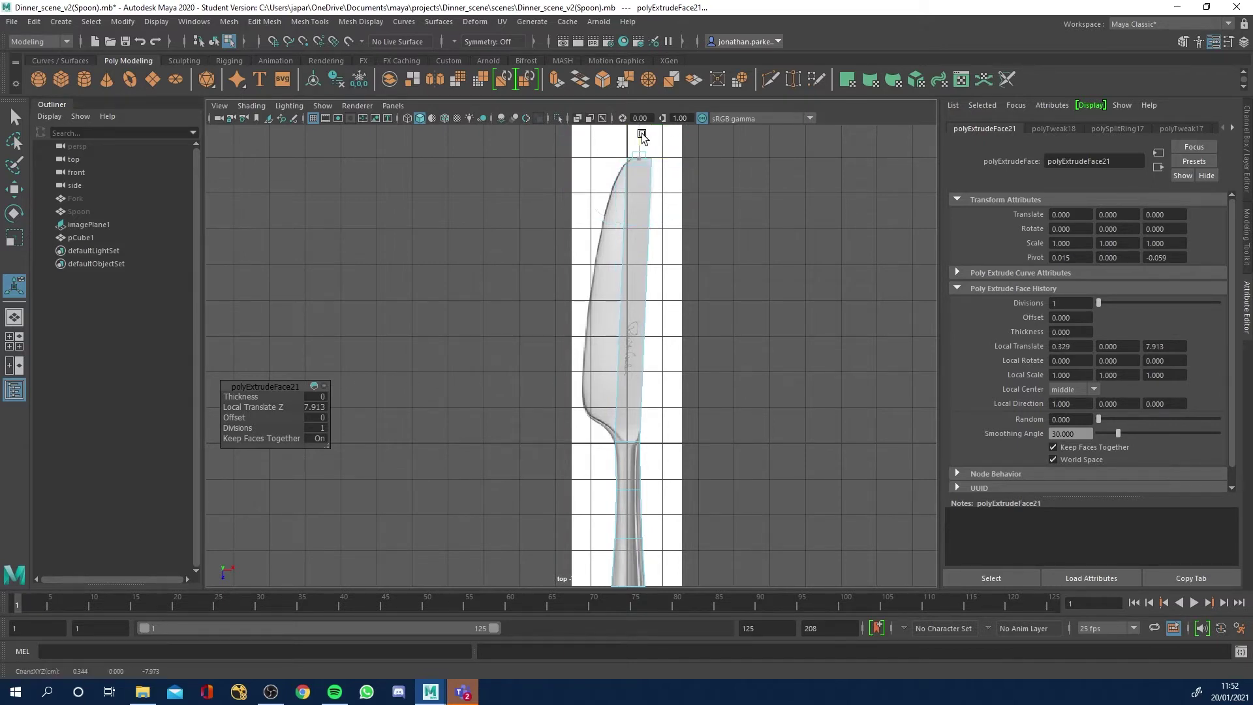
{"action": "left_click_drag", "start_coordinate": [641, 139], "coordinate": [649, 175]}
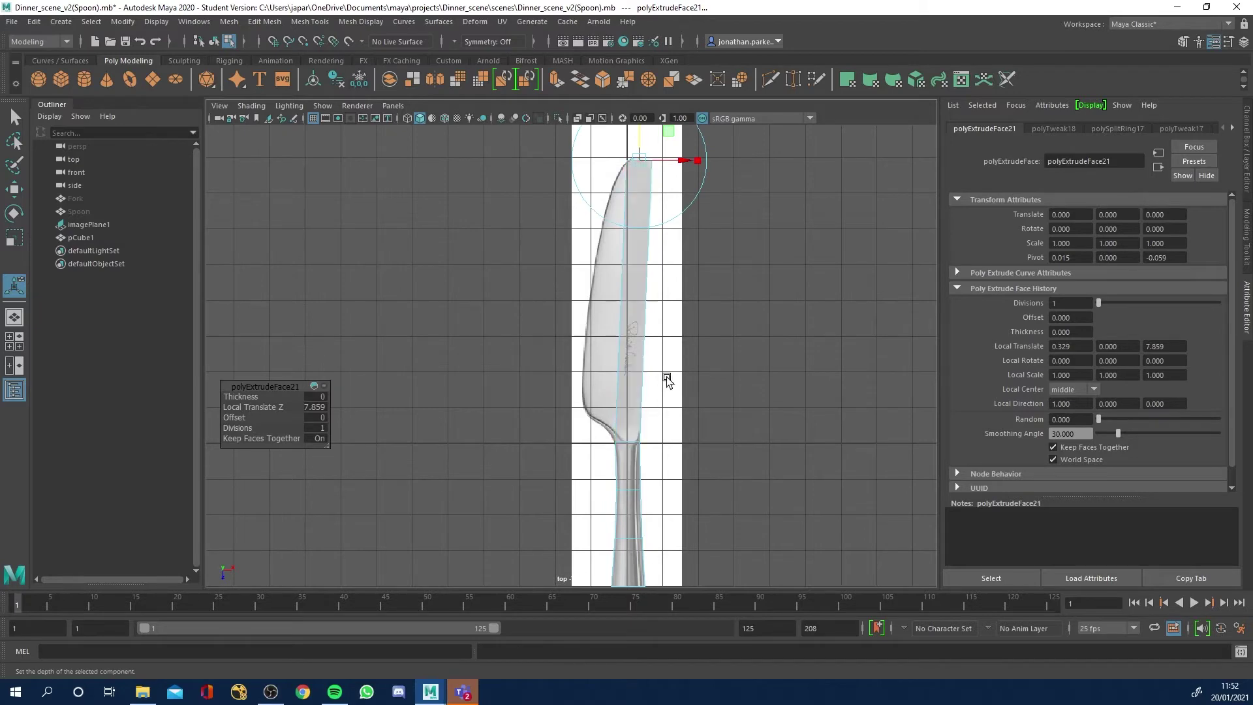
{"action": "key", "text": "space"}
{"action": "scroll", "coordinate": [775, 332], "scroll_direction": "down", "scroll_amount": 5}
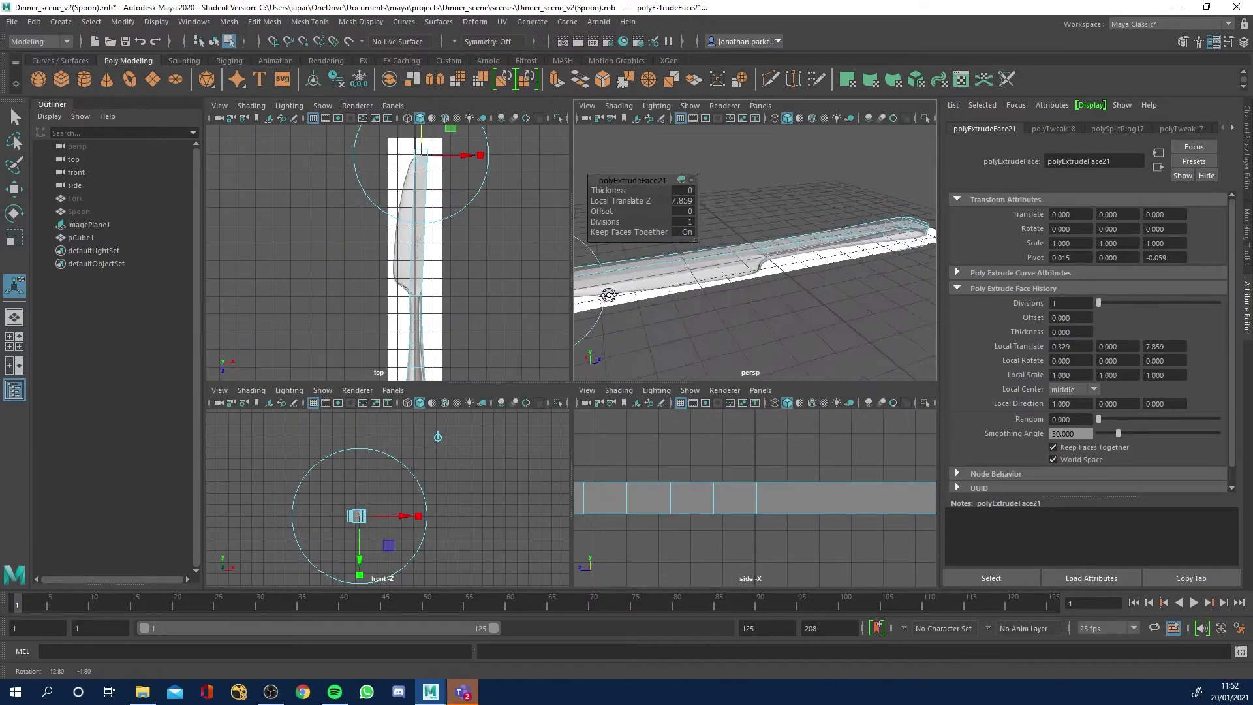
{"action": "scroll", "coordinate": [453, 236], "scroll_direction": "up", "scroll_amount": 2}
Insert 5 evenly spaced edge loops across the blade using Multiple edge loops, and restore Relative distance from edge.
{"action": "left_click", "coordinate": [458, 234]}
{"action": "key", "text": "space"}
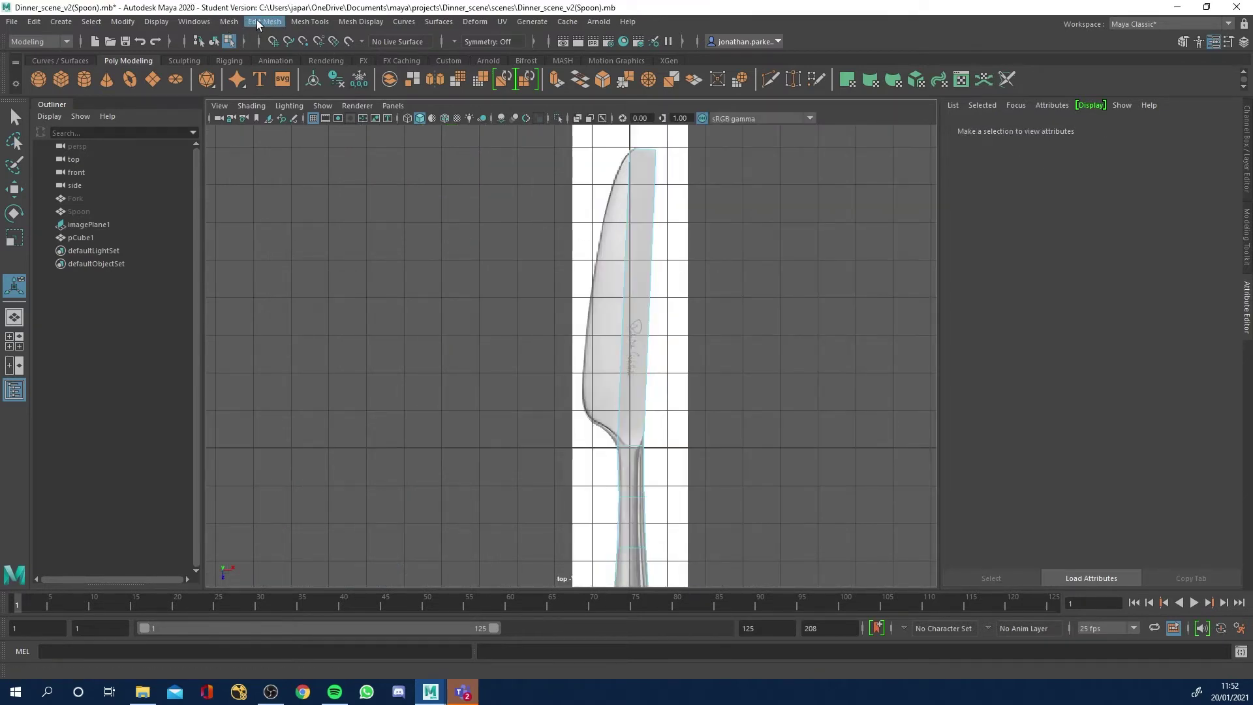
{"action": "left_click", "coordinate": [310, 22]}
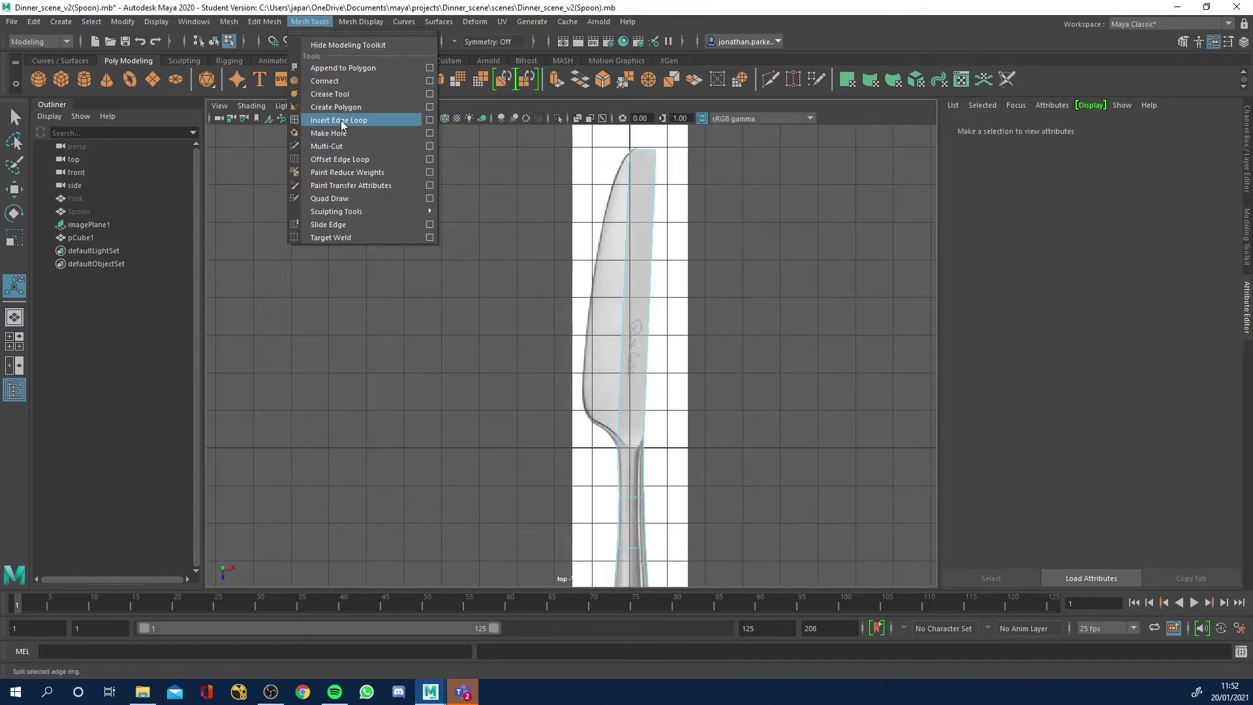
{"action": "left_click", "coordinate": [429, 120]}
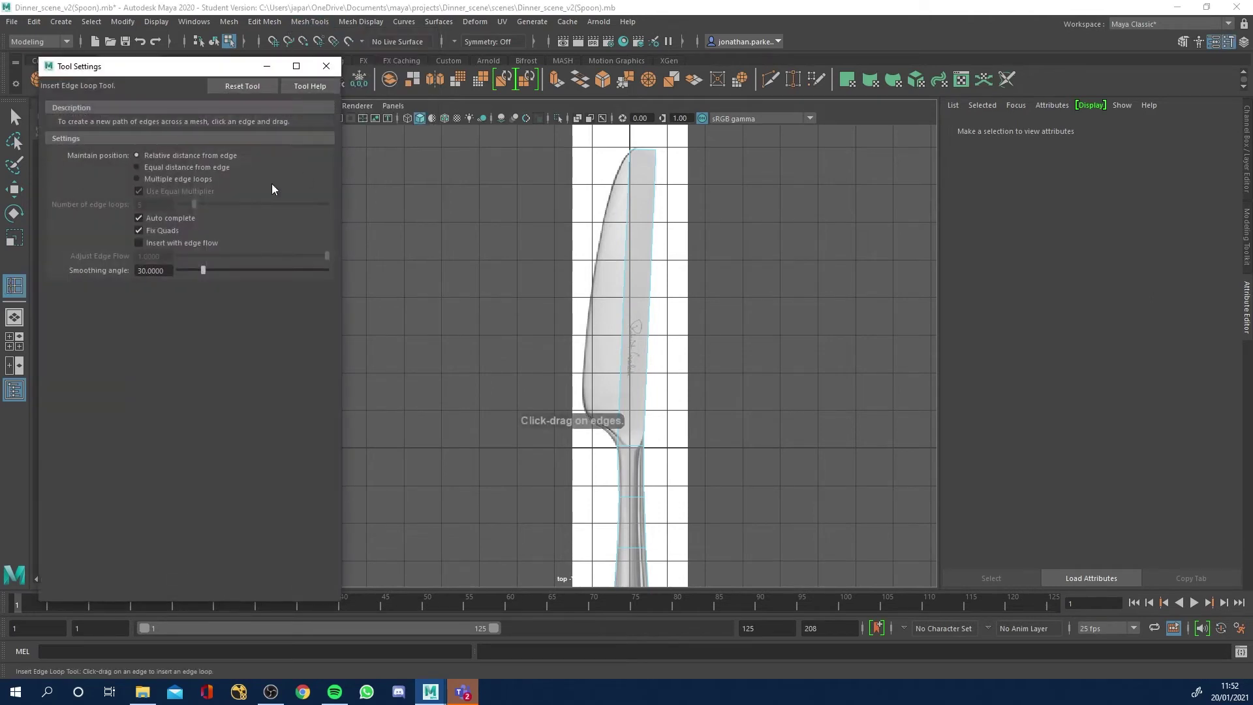
{"action": "left_click", "coordinate": [146, 179]}
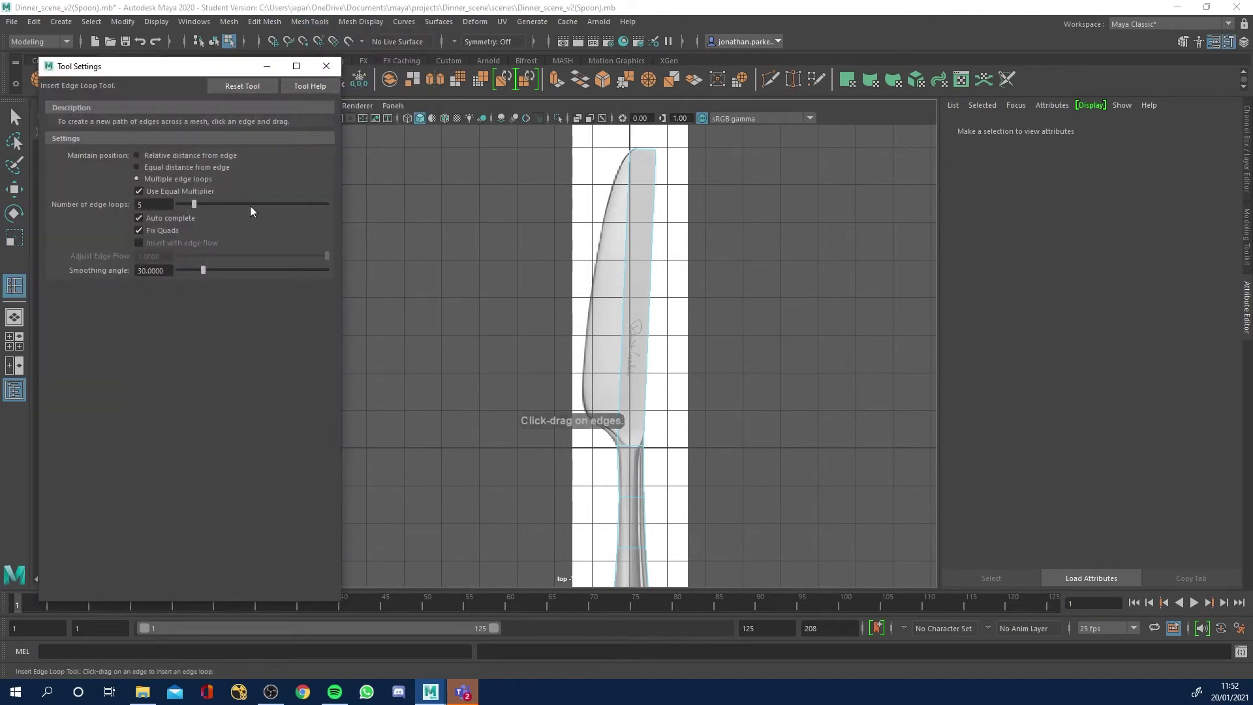
{"action": "left_click_drag", "start_coordinate": [650, 296], "coordinate": [651, 297]}
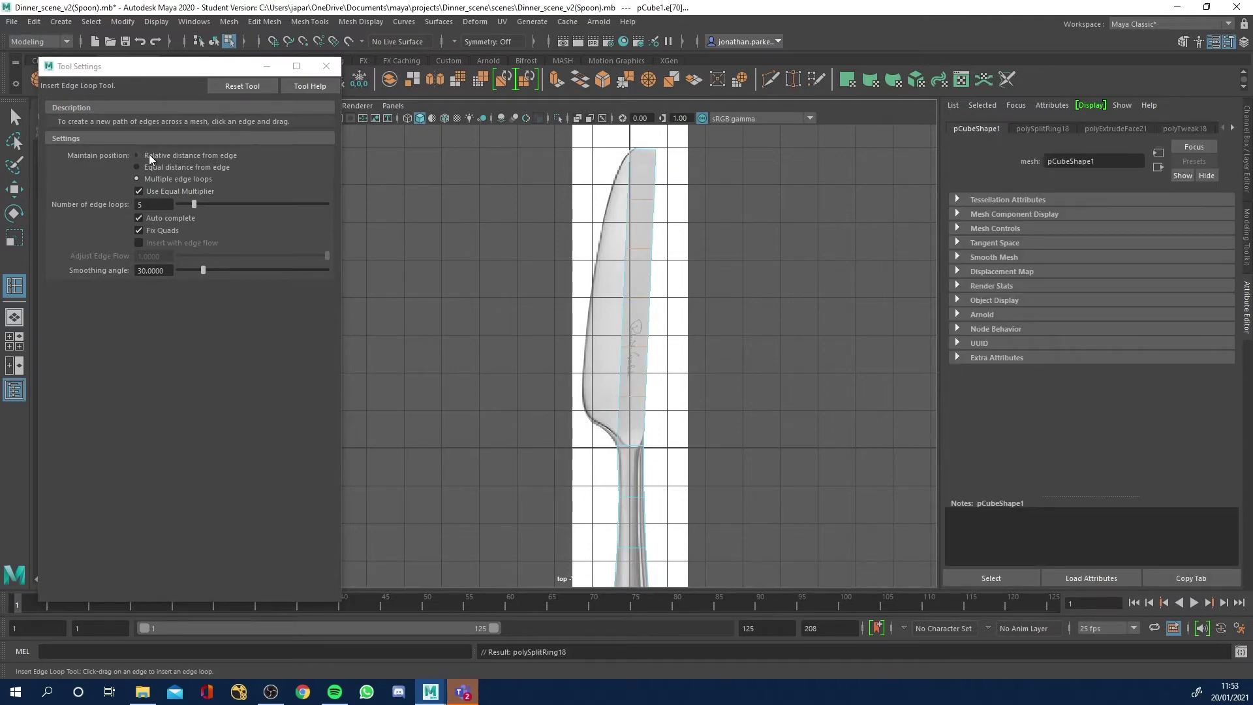
{"action": "left_click", "coordinate": [141, 155]}
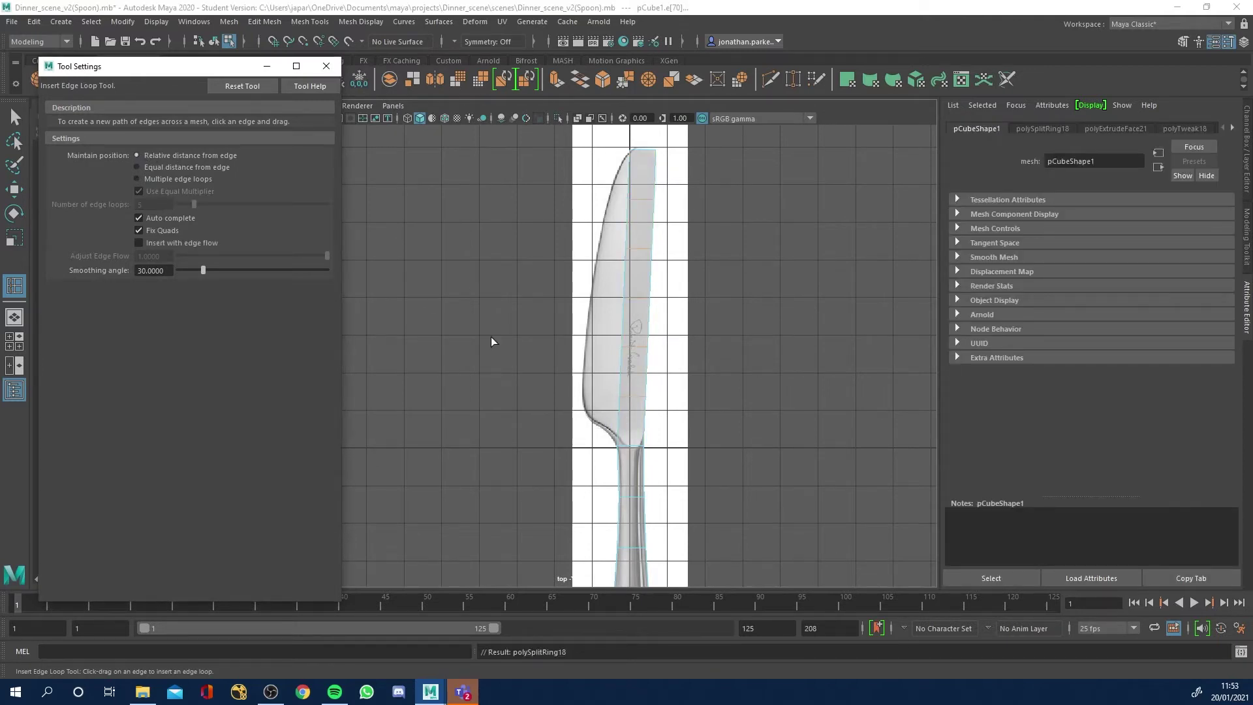
{"action": "left_click", "coordinate": [327, 66]}
Widen the first vertex row below the blade tip and shift its curved-side vertices along X onto the outline.
{"action": "scroll", "coordinate": [612, 385], "scroll_direction": "up", "scroll_amount": 6}
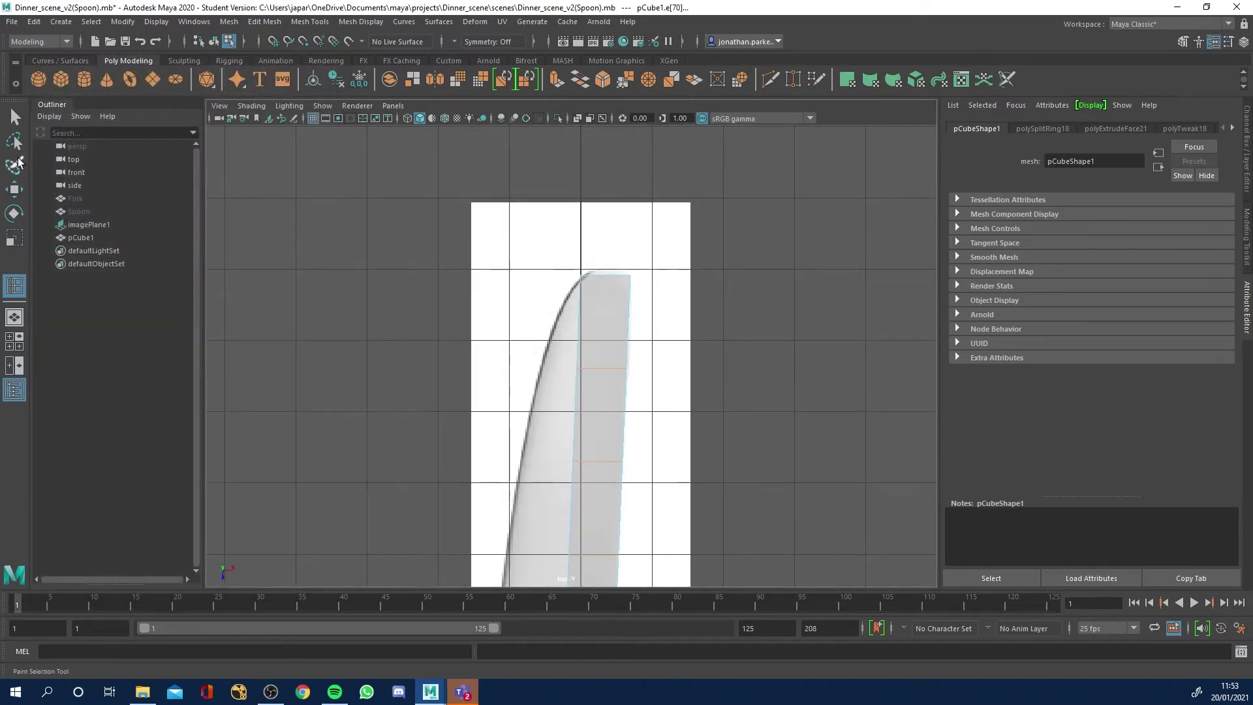
{"action": "left_click", "coordinate": [16, 116]}
{"action": "right_click_drag", "start_coordinate": [594, 366], "coordinate": [543, 342]}
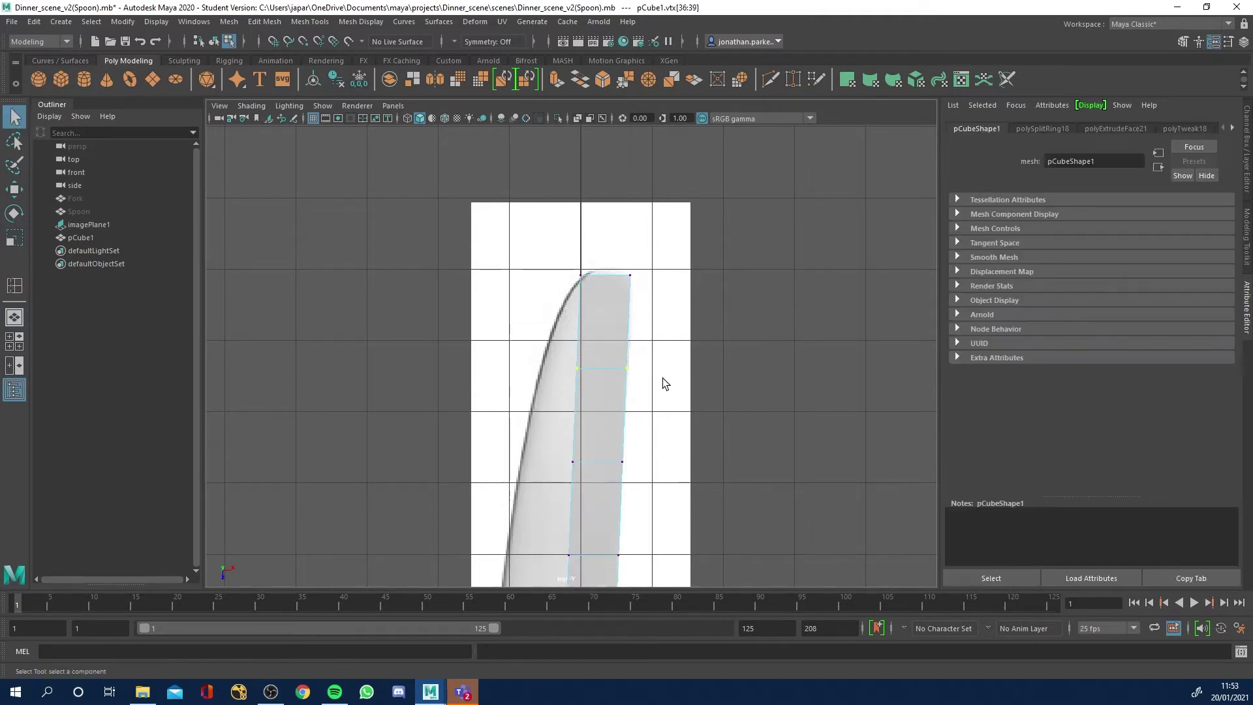
{"action": "key", "text": "r"}
{"action": "mouse_move", "coordinate": [660, 368]}
{"action": "left_mouse_down"}
{"action": "mouse_move", "coordinate": [674, 371]}
{"action": "mouse_move", "coordinate": [632, 370]}
{"action": "mouse_move", "coordinate": [678, 371]}
{"action": "mouse_move", "coordinate": [656, 371]}
{"action": "left_mouse_up"}
{"action": "key", "text": "ctrl+z"}
{"action": "key", "text": "w"}
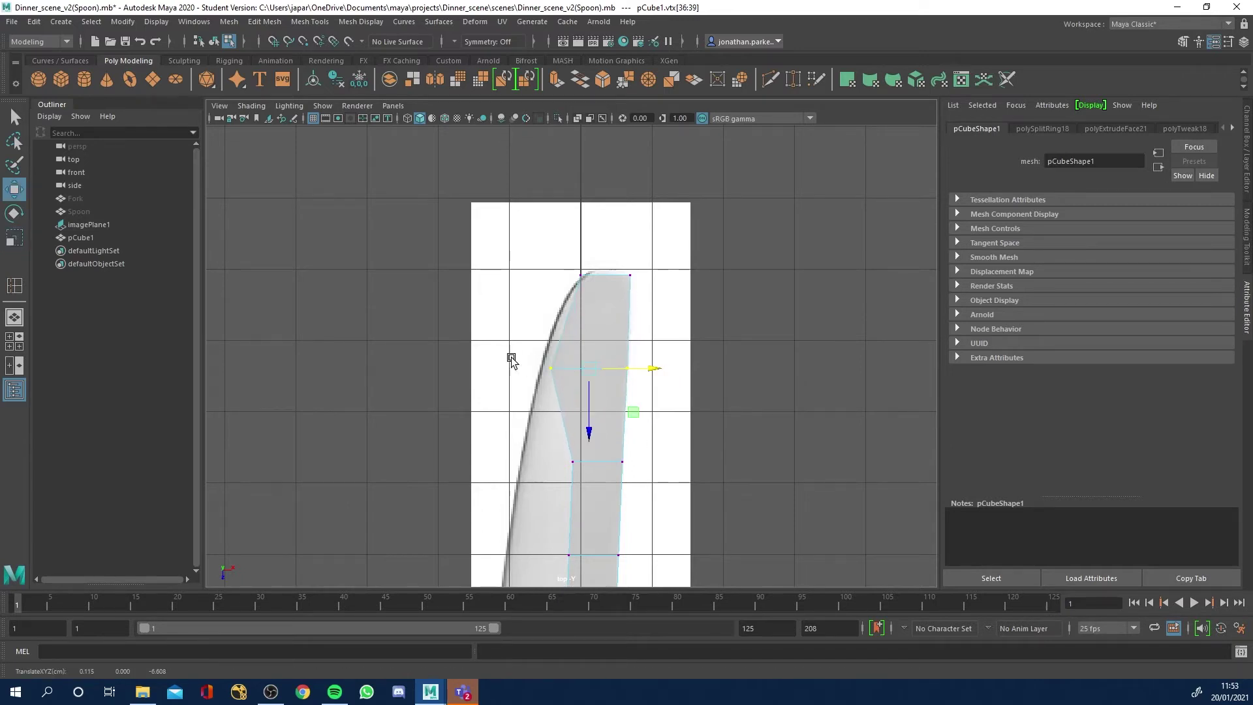
{"action": "left_click_drag", "start_coordinate": [536, 357], "coordinate": [600, 372]}
Move the curved-side vertices of the remaining four blade rows along X onto the reference outline.
{"action": "left_click_drag", "start_coordinate": [481, 439], "coordinate": [590, 469]}
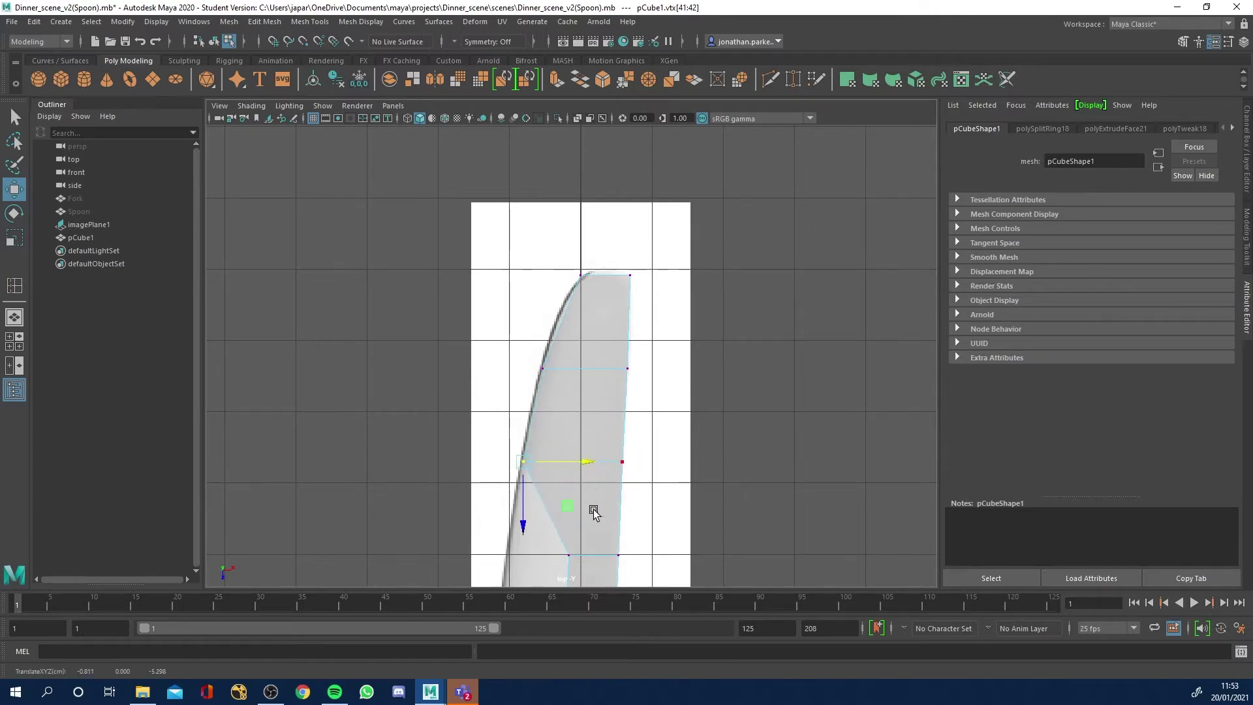
{"action": "middle_click_drag", "start_coordinate": [653, 535], "coordinate": [694, 364], "text": "alt"}
{"action": "left_click_drag", "start_coordinate": [494, 386], "coordinate": [625, 406]}
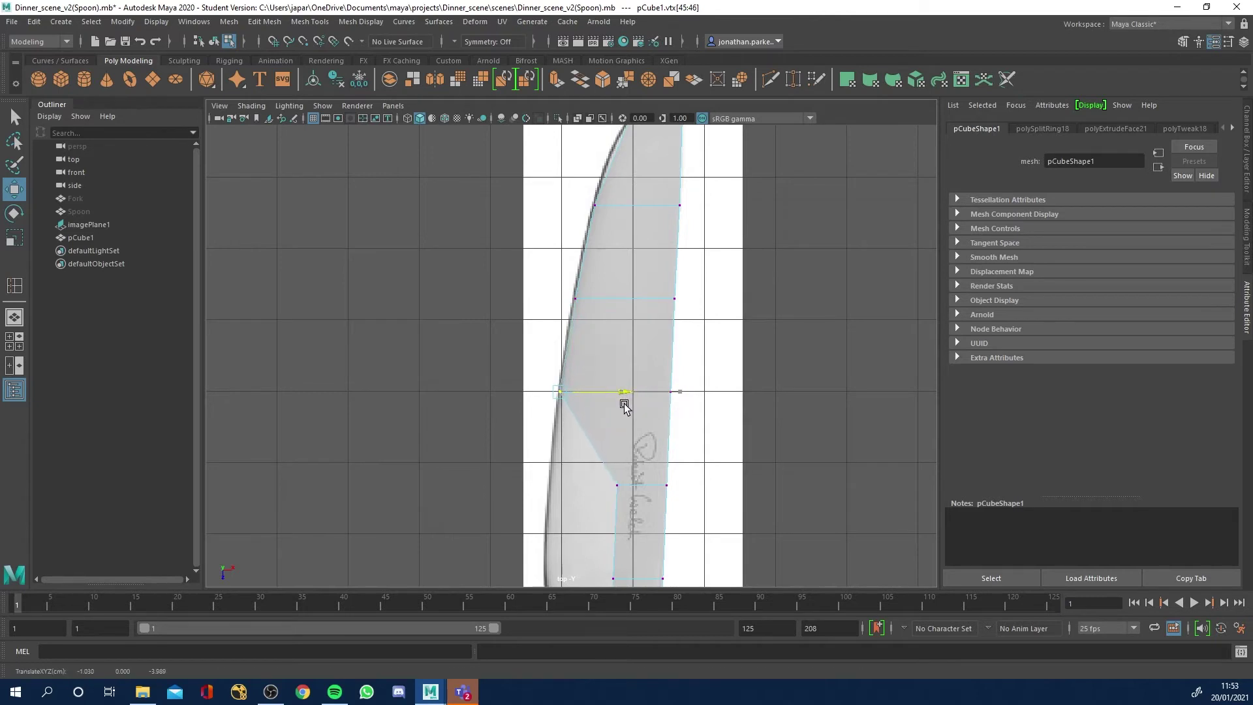
{"action": "left_click_drag", "start_coordinate": [524, 478], "coordinate": [620, 486]}
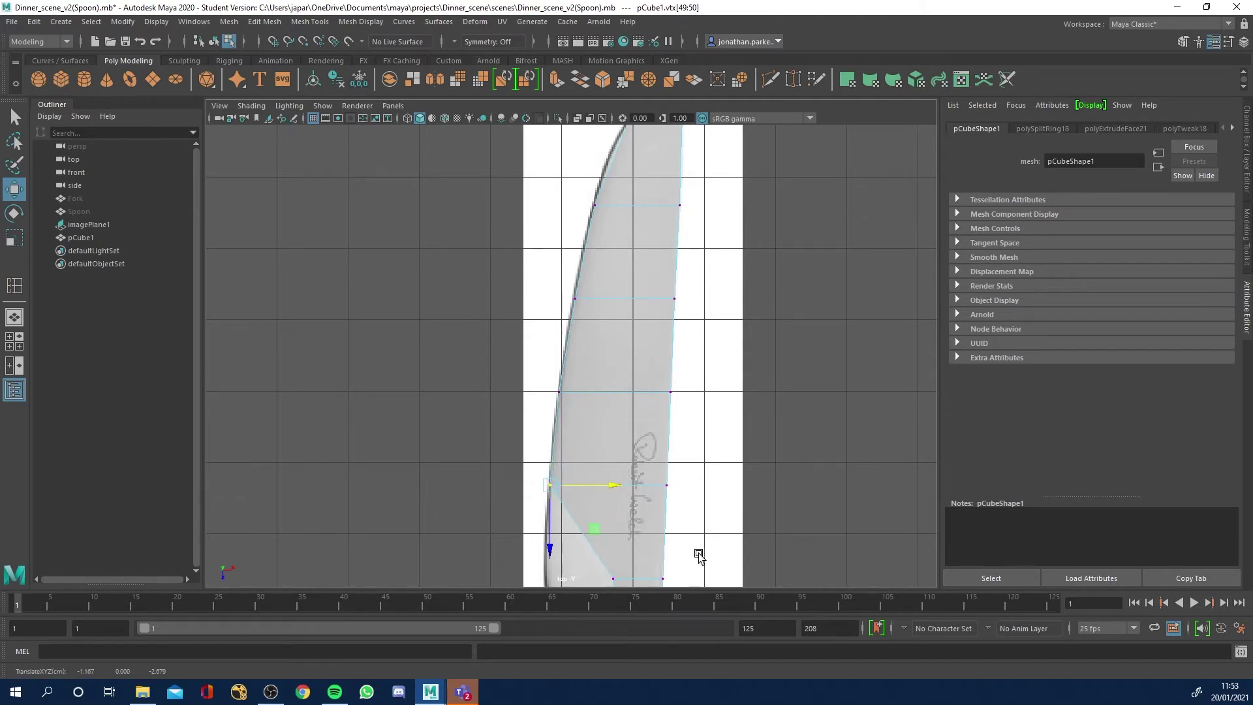
{"action": "middle_click_drag", "start_coordinate": [698, 559], "coordinate": [708, 415], "text": "alt"}
{"action": "left_click_drag", "start_coordinate": [584, 438], "coordinate": [619, 443]}
Insert two edge loops across the curved heel of the blade, between the last row and the neck.
{"action": "scroll", "coordinate": [577, 486], "scroll_direction": "up", "scroll_amount": 2}
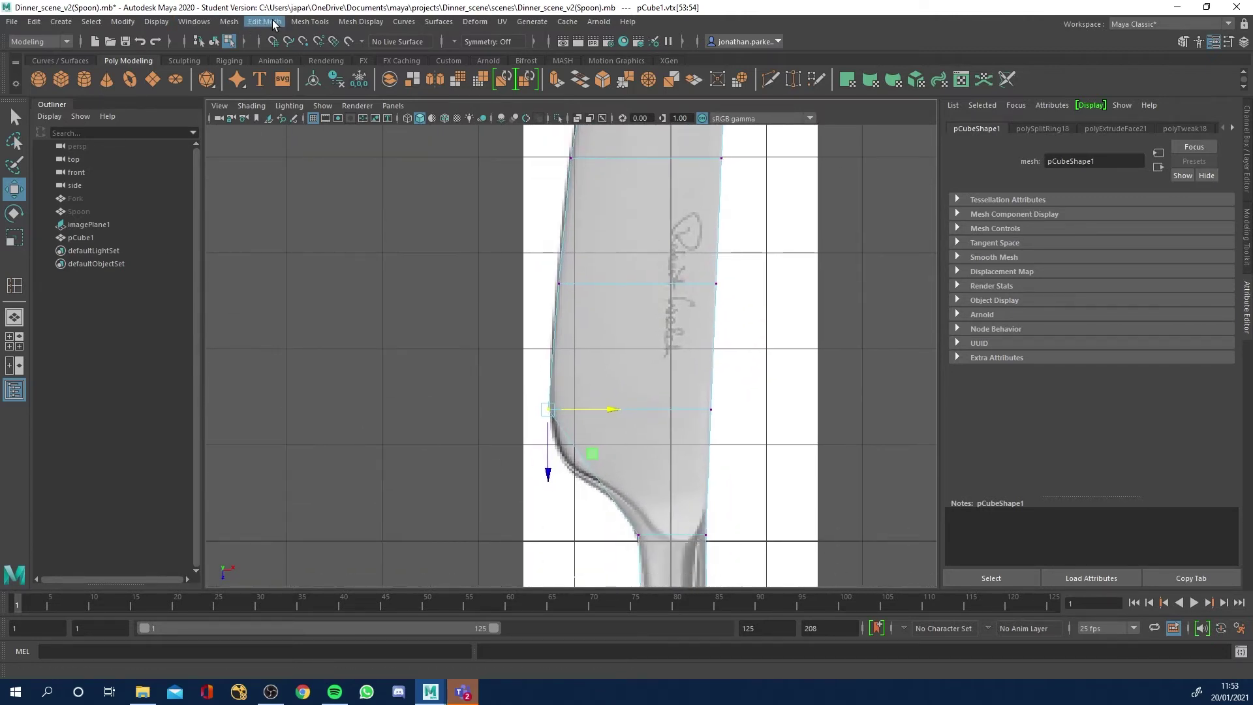
{"action": "left_click", "coordinate": [310, 21]}
{"action": "left_click", "coordinate": [339, 120]}
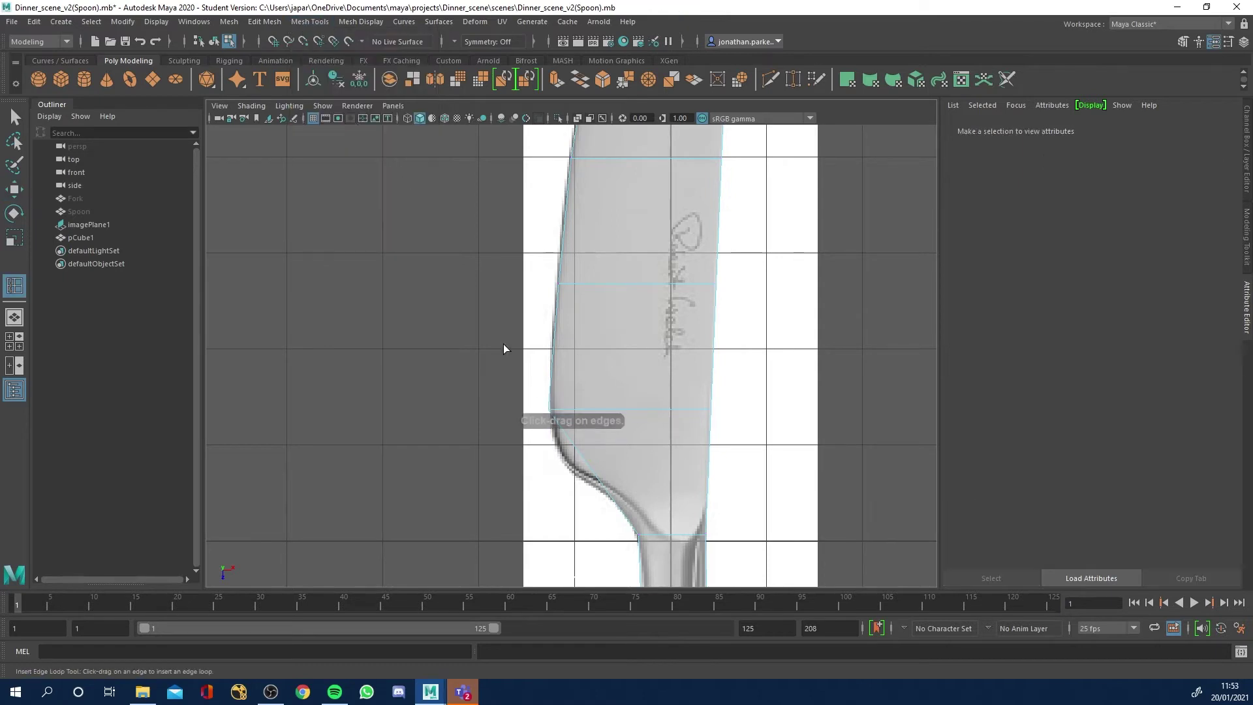
{"action": "left_click", "coordinate": [577, 452]}
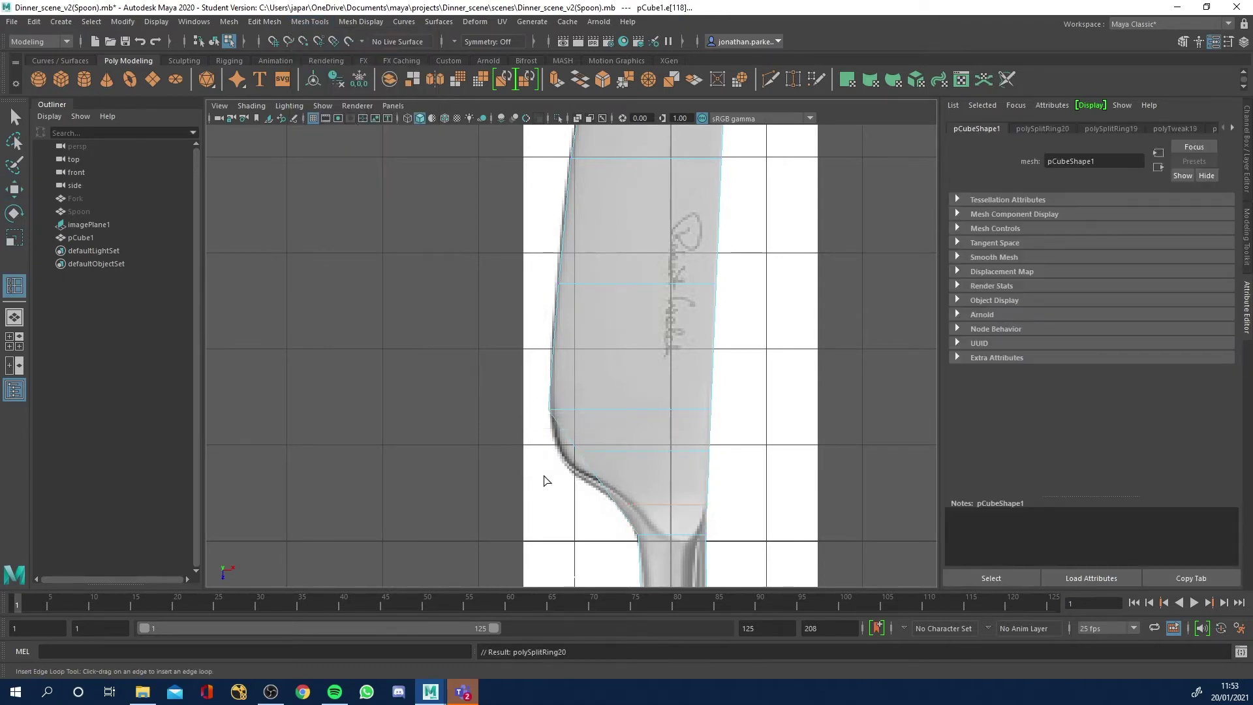
Fit the two new loops' curved-side vertices to the heel outline and align the upper loop's straight-side vertices along Z.
{"action": "key", "text": "q"}
{"action": "right_click_drag", "start_coordinate": [596, 457], "coordinate": [530, 332]}
{"action": "left_click_drag", "start_coordinate": [509, 442], "coordinate": [621, 455]}
{"action": "key", "text": "w"}
{"action": "left_click_drag", "start_coordinate": [559, 504], "coordinate": [638, 489]}
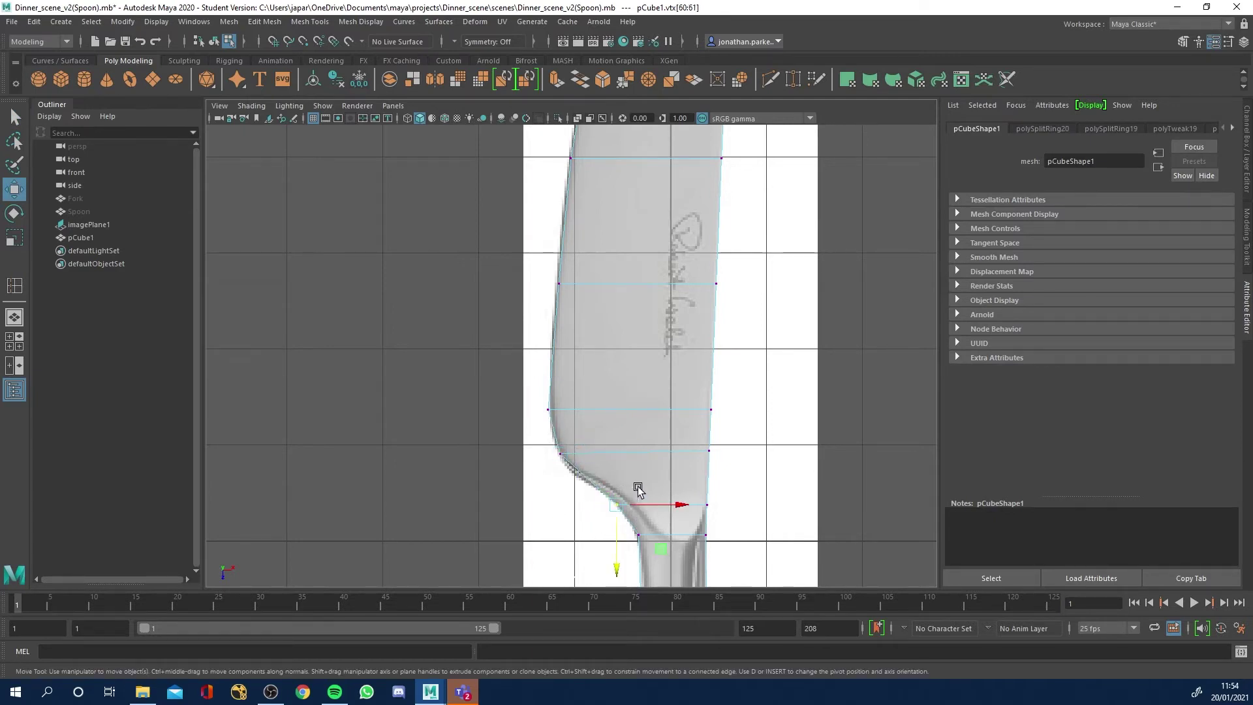
{"action": "left_click_drag", "start_coordinate": [614, 567], "coordinate": [614, 566]}
{"action": "left_click_drag", "start_coordinate": [548, 453], "coordinate": [561, 524]}
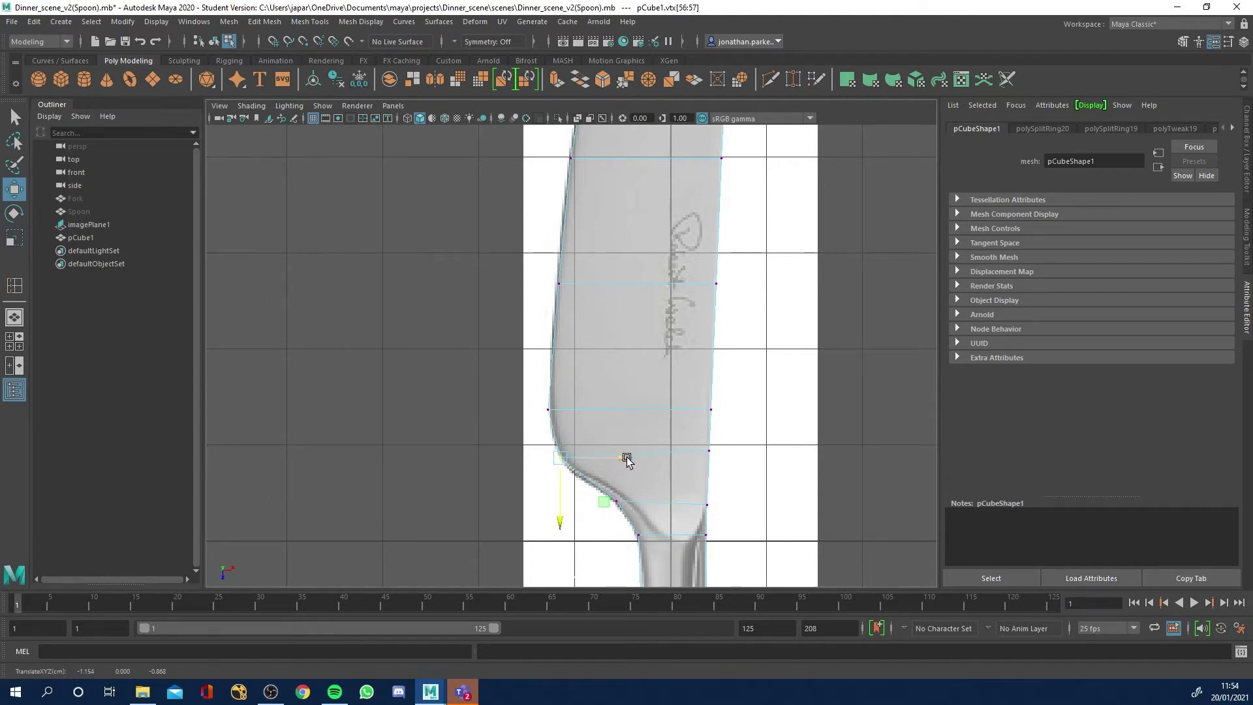
{"action": "left_click", "coordinate": [722, 460]}
{"action": "left_click_drag", "start_coordinate": [711, 513], "coordinate": [710, 521]}
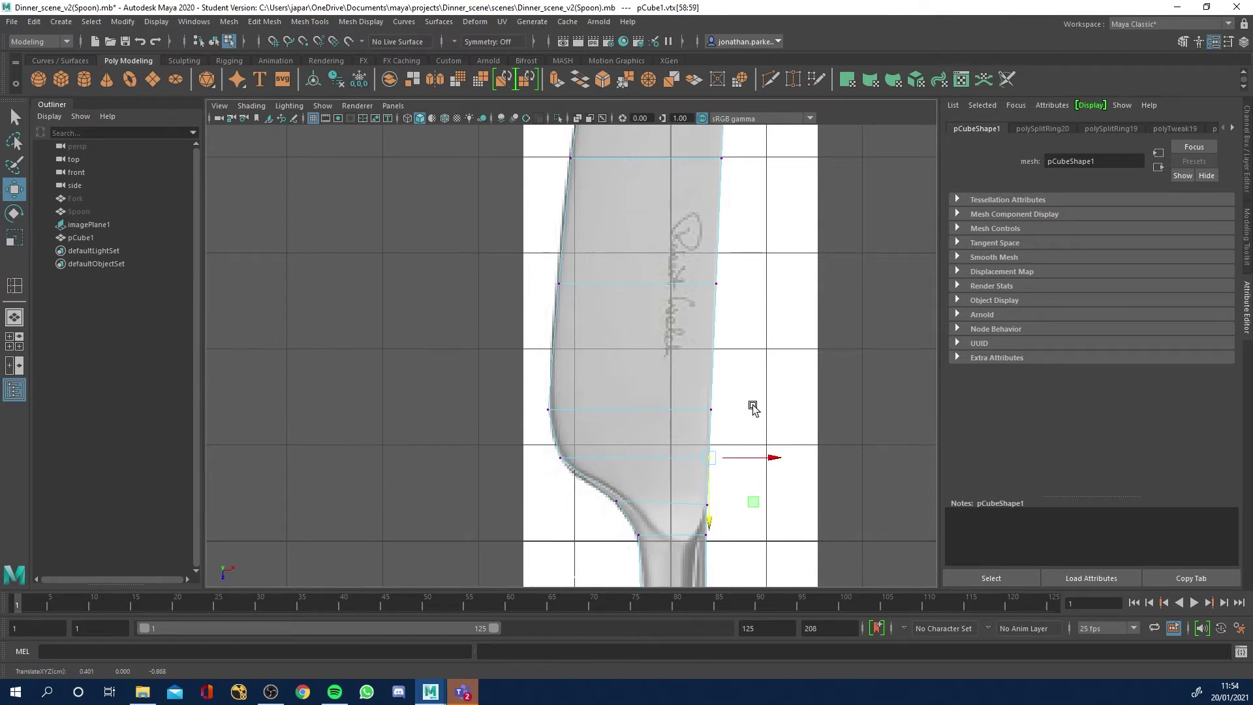
Insert one edge loop across the blade just below the tip.
{"action": "scroll", "coordinate": [786, 388], "scroll_direction": "down", "scroll_amount": 5}
{"action": "scroll", "coordinate": [792, 385], "scroll_direction": "up", "scroll_amount": 2}
{"action": "scroll", "coordinate": [644, 425], "scroll_direction": "up", "scroll_amount": 5}
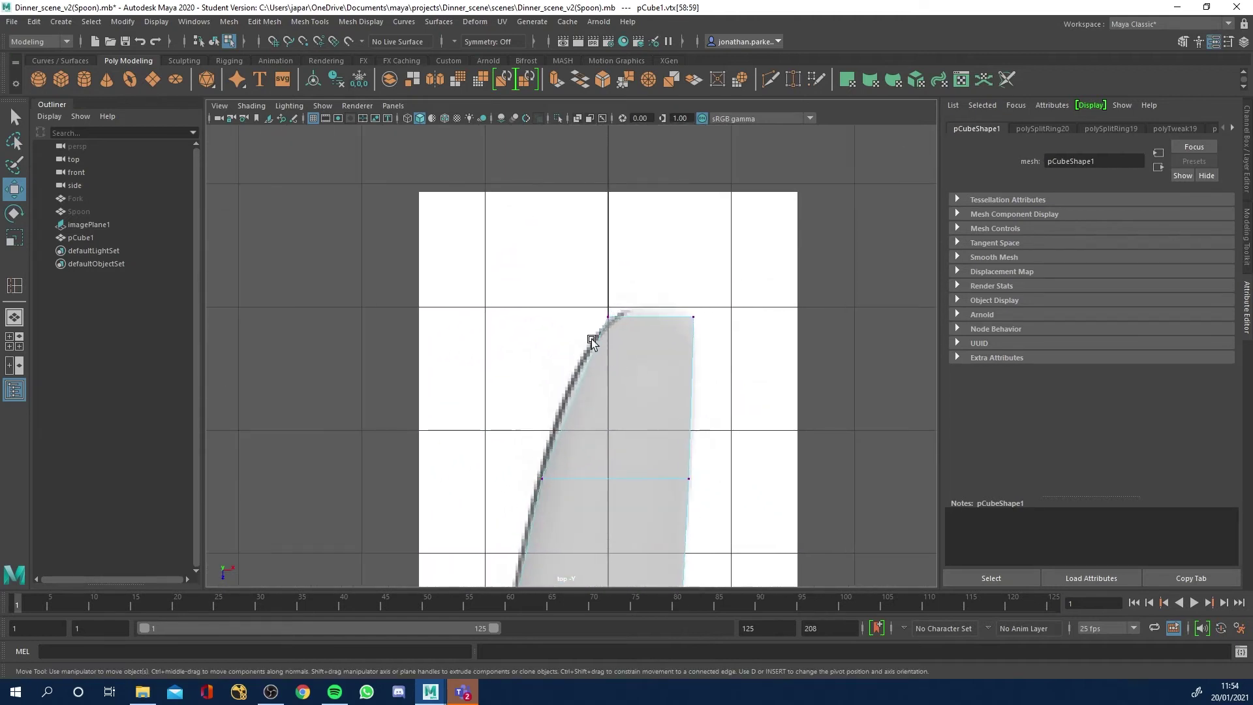
{"action": "left_click", "coordinate": [310, 22]}
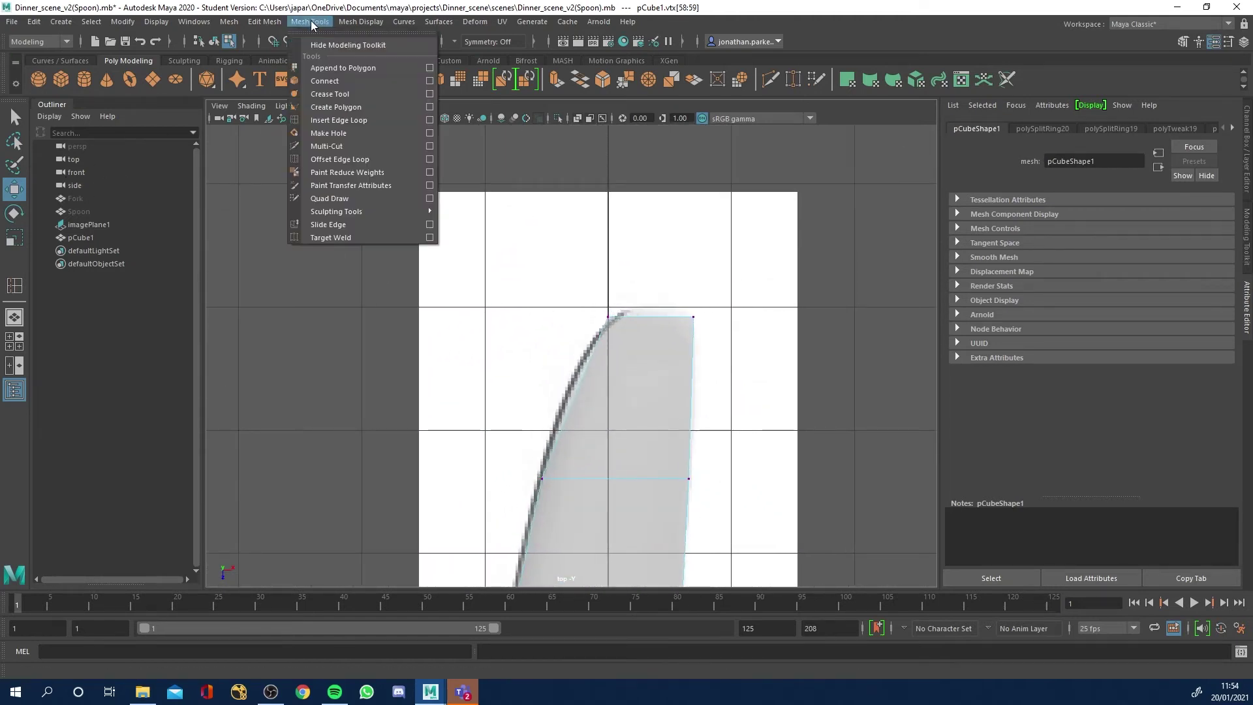
{"action": "left_click", "coordinate": [346, 119]}
{"action": "left_click", "coordinate": [693, 371]}
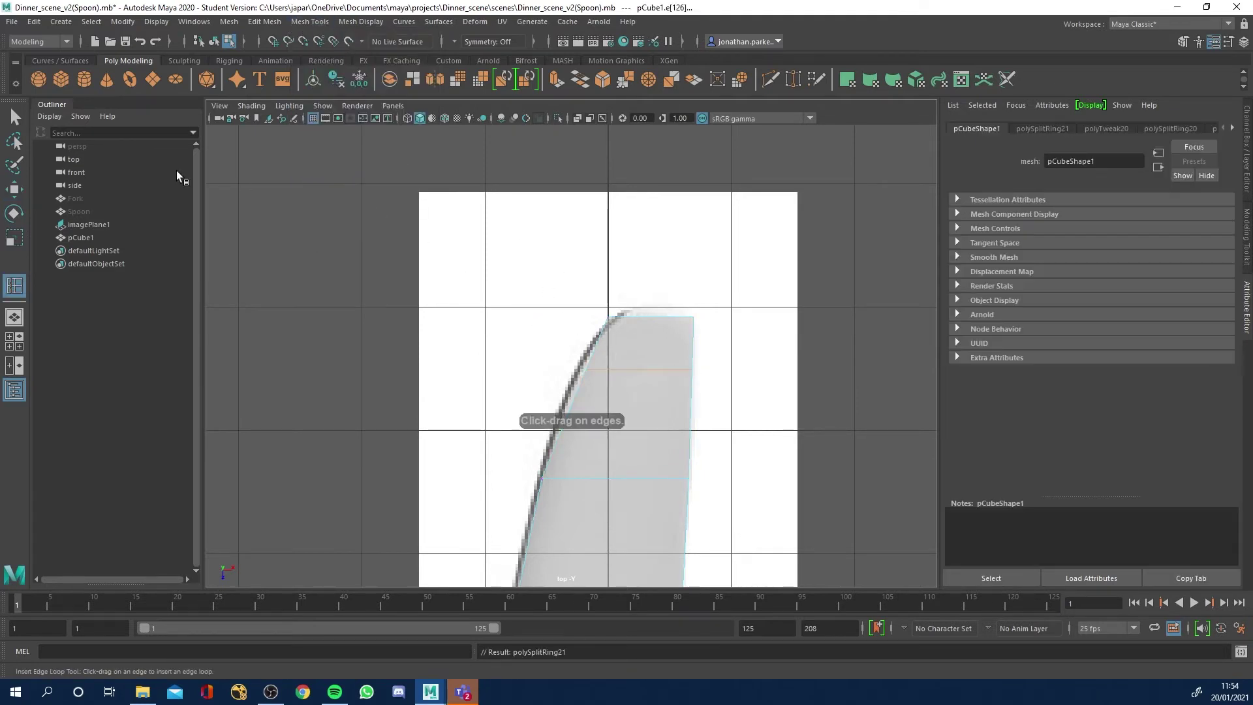
Move the new loop's curved-side vertices and both tip corners onto the outline of the blade tip.
{"action": "left_click", "coordinate": [14, 116]}
{"action": "right_click_drag", "start_coordinate": [591, 366], "coordinate": [530, 346]}
{"action": "key", "text": "w"}
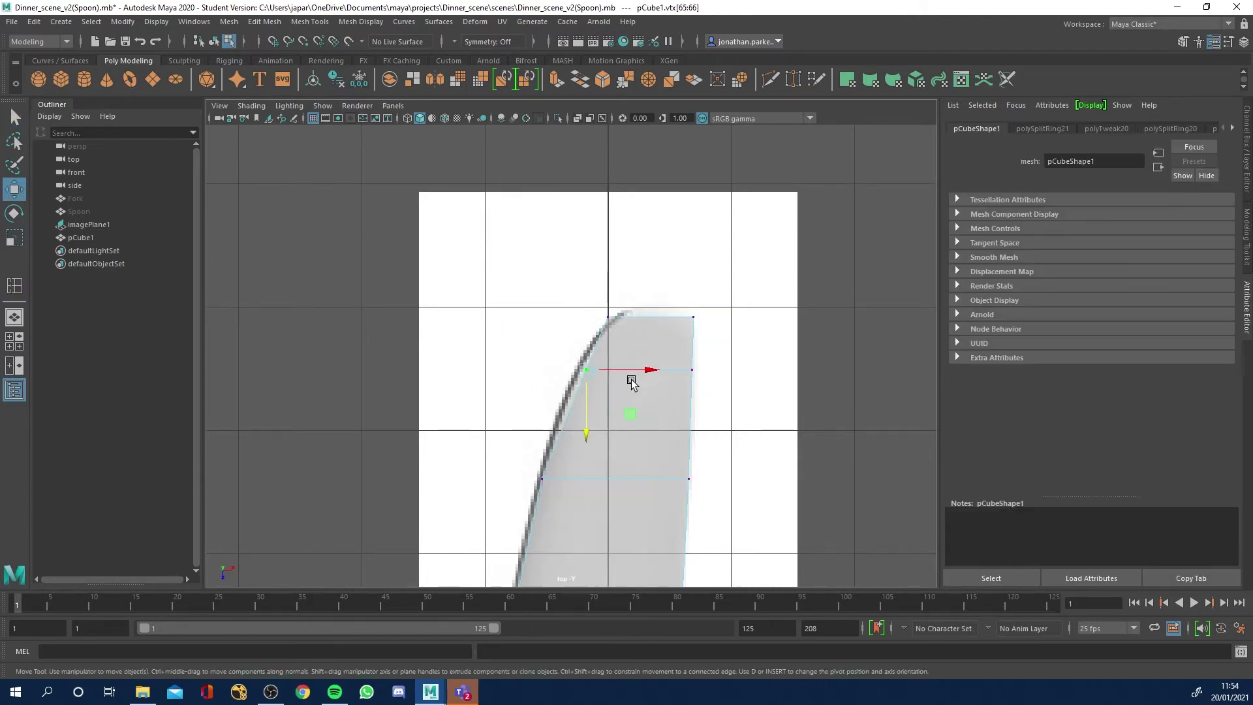
{"action": "left_click_drag", "start_coordinate": [643, 377], "coordinate": [643, 376]}
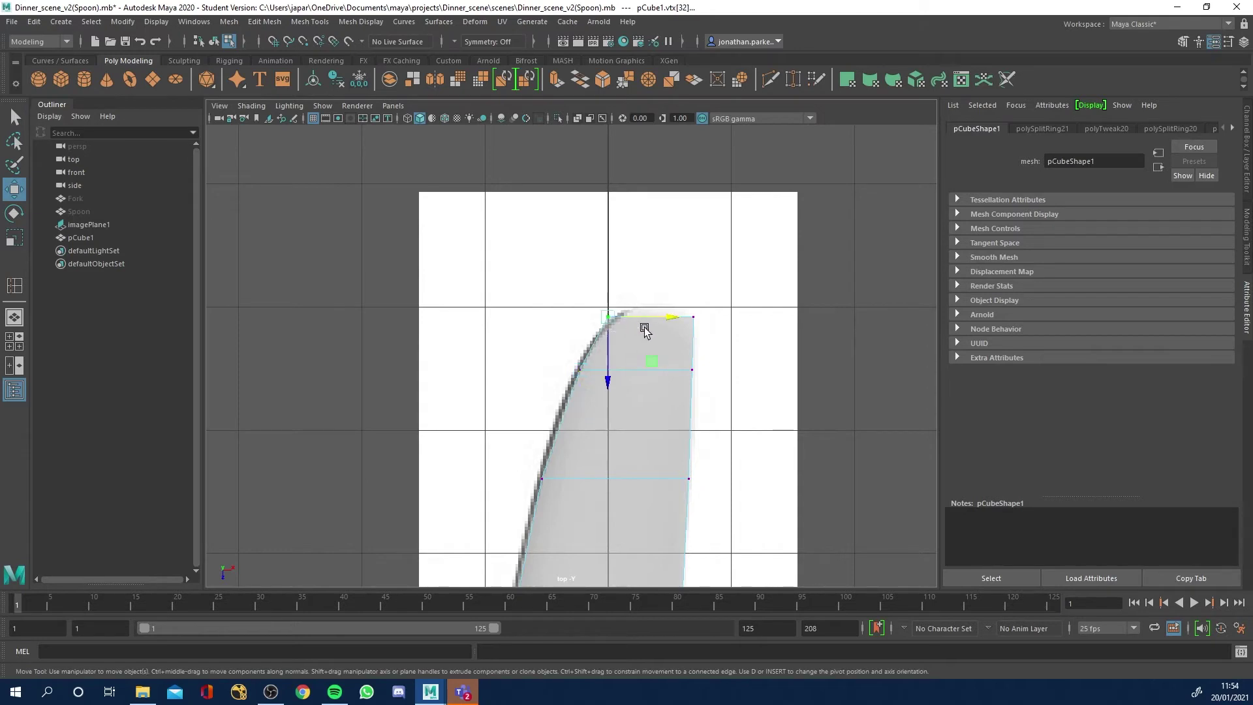
{"action": "left_click_drag", "start_coordinate": [666, 318], "coordinate": [662, 317]}
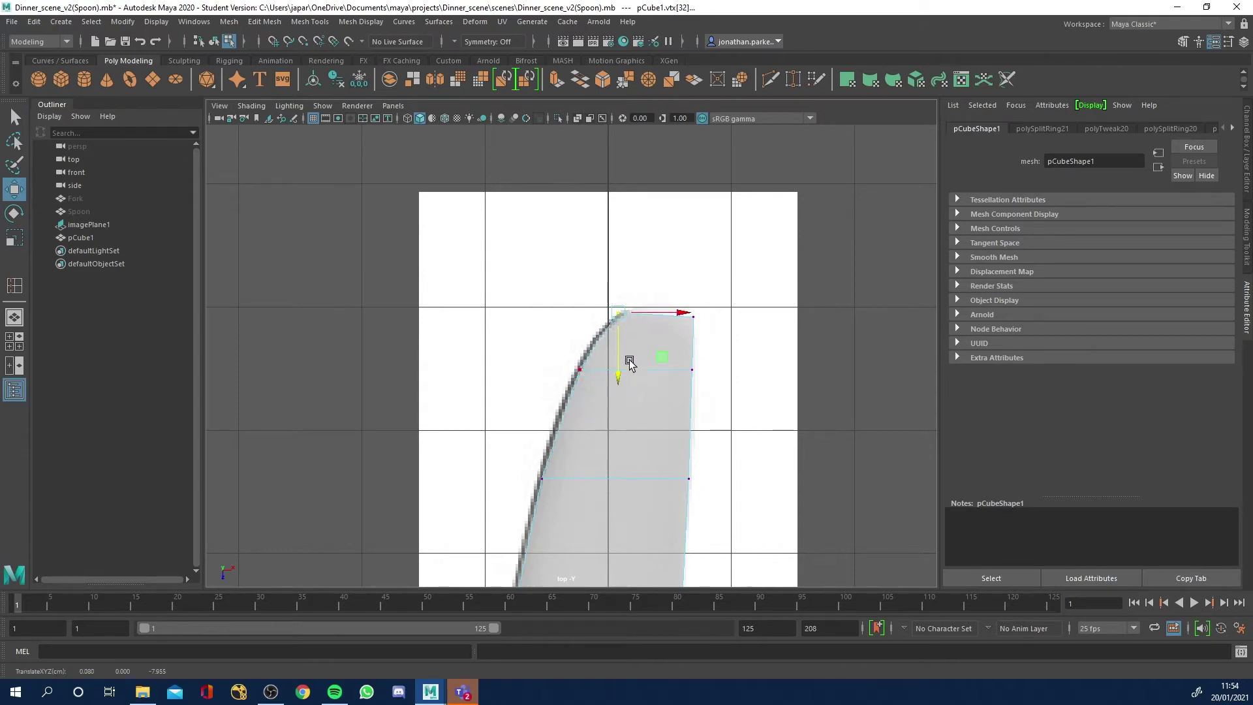
{"action": "left_click_drag", "start_coordinate": [713, 308], "coordinate": [692, 327]}
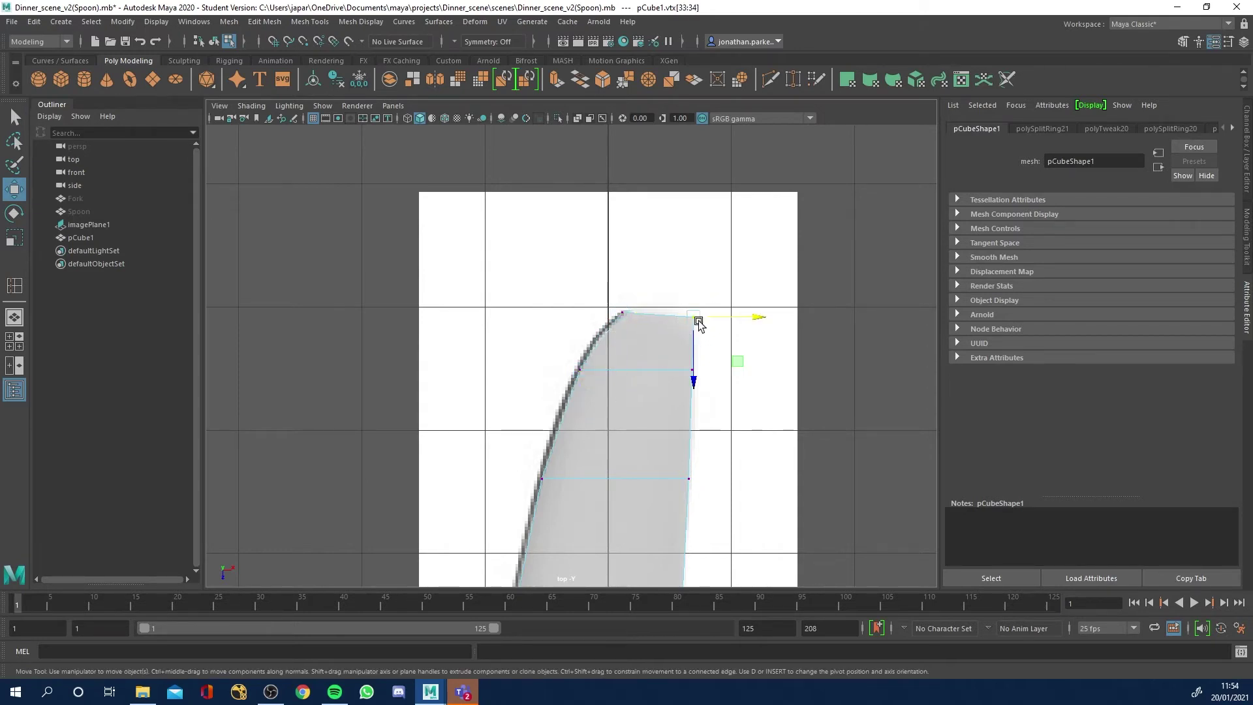
{"action": "left_click_drag", "start_coordinate": [700, 378], "coordinate": [698, 380]}
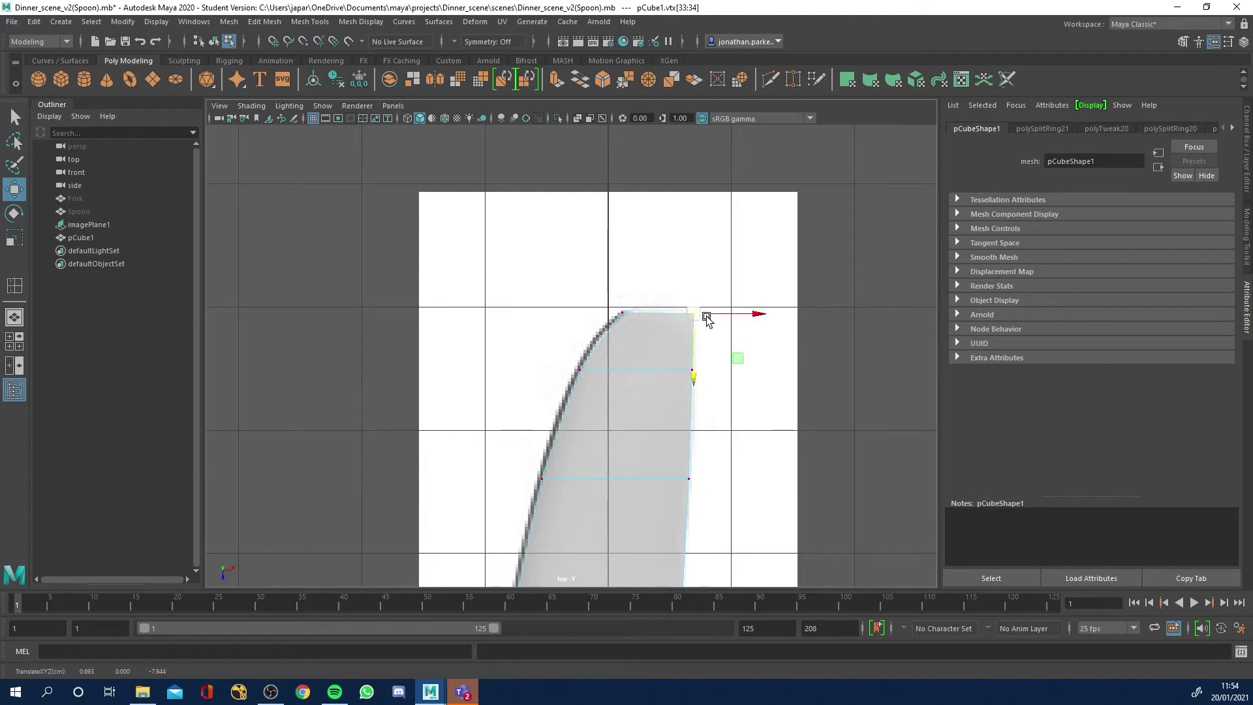
Return to object mode, deselect the knife, and examine the blade shape in the perspective view.
{"action": "scroll", "coordinate": [738, 425], "scroll_direction": "down", "scroll_amount": 8}
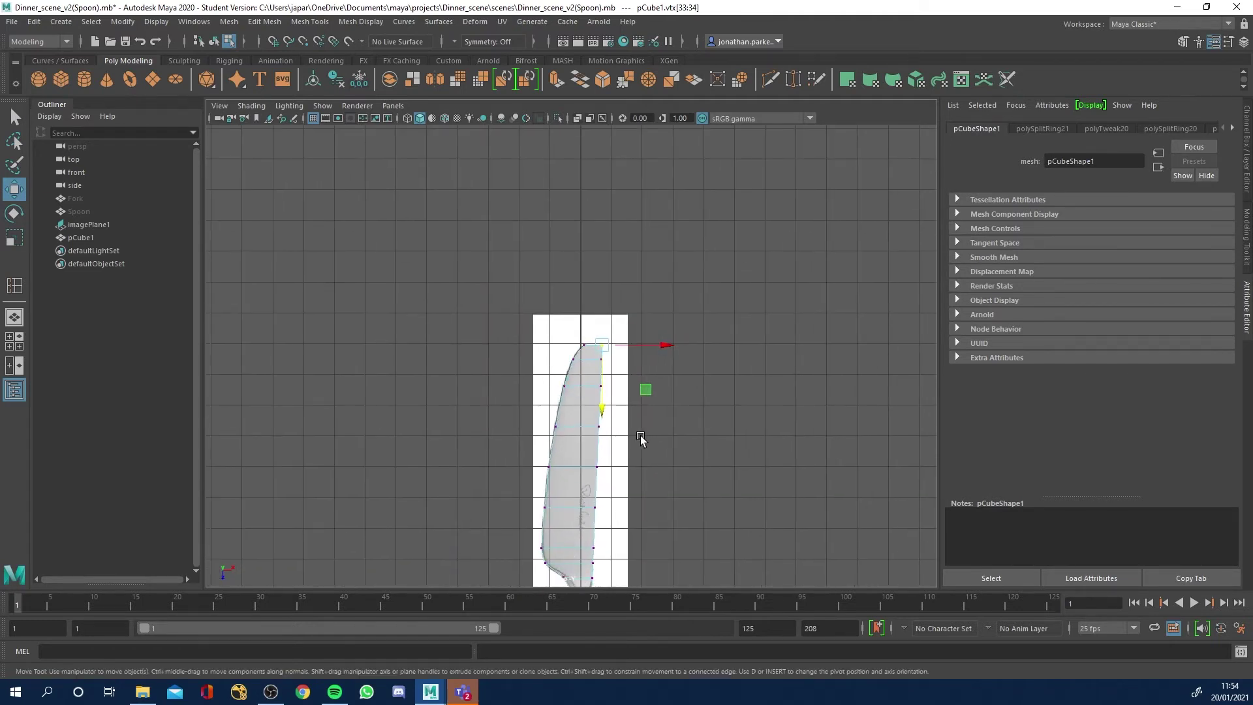
{"action": "right_click_drag", "start_coordinate": [671, 330], "coordinate": [735, 308]}
{"action": "left_click", "coordinate": [612, 287]}
{"action": "left_click", "coordinate": [573, 354]}
{"action": "left_click", "coordinate": [676, 355]}
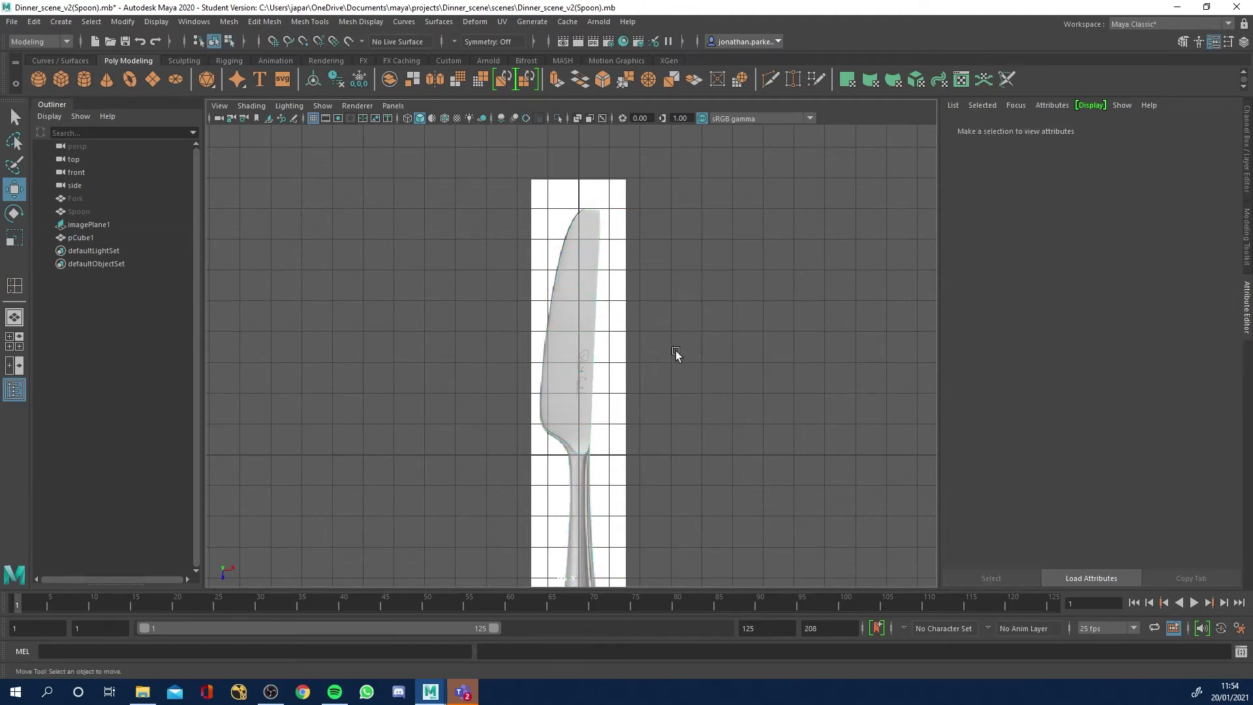
{"action": "key", "text": "space"}
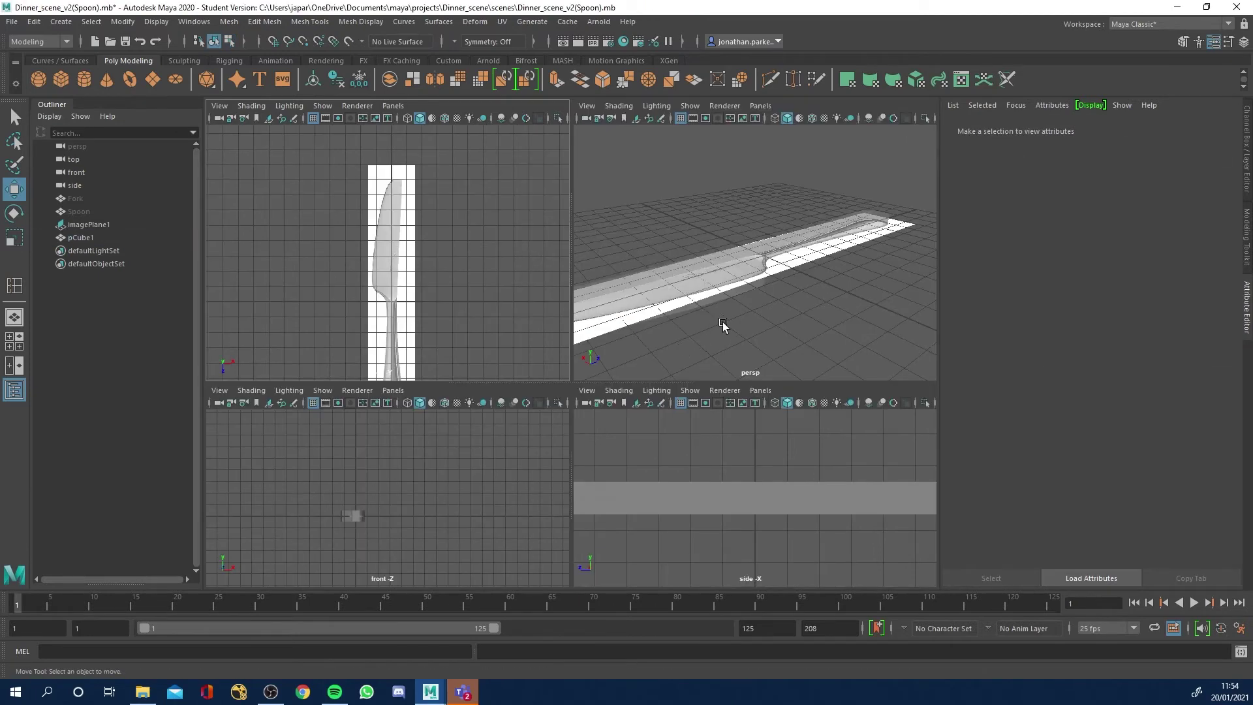
{"action": "key", "text": "space"}
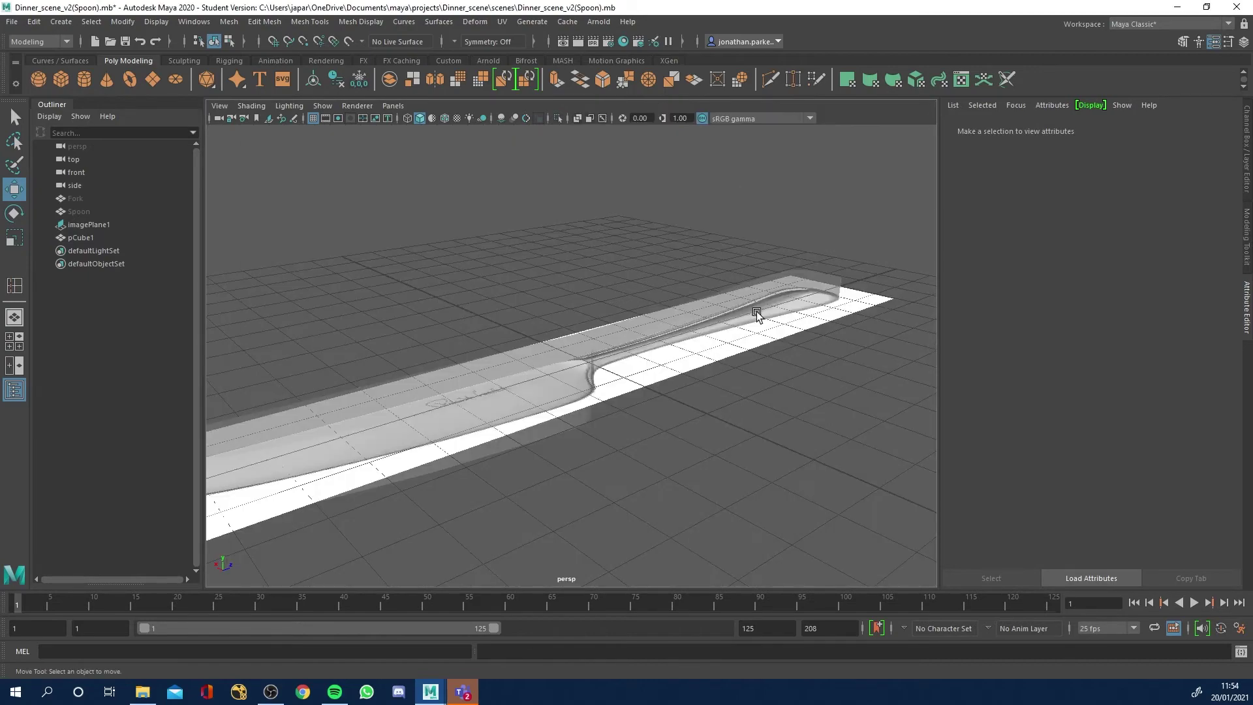
{"action": "left_click_drag", "start_coordinate": [606, 413], "coordinate": [439, 384], "text": "alt"}
{"action": "right_click_drag", "start_coordinate": [439, 383], "coordinate": [552, 361], "text": "alt"}
{"action": "left_click_drag", "start_coordinate": [552, 361], "coordinate": [532, 414], "text": "alt"}
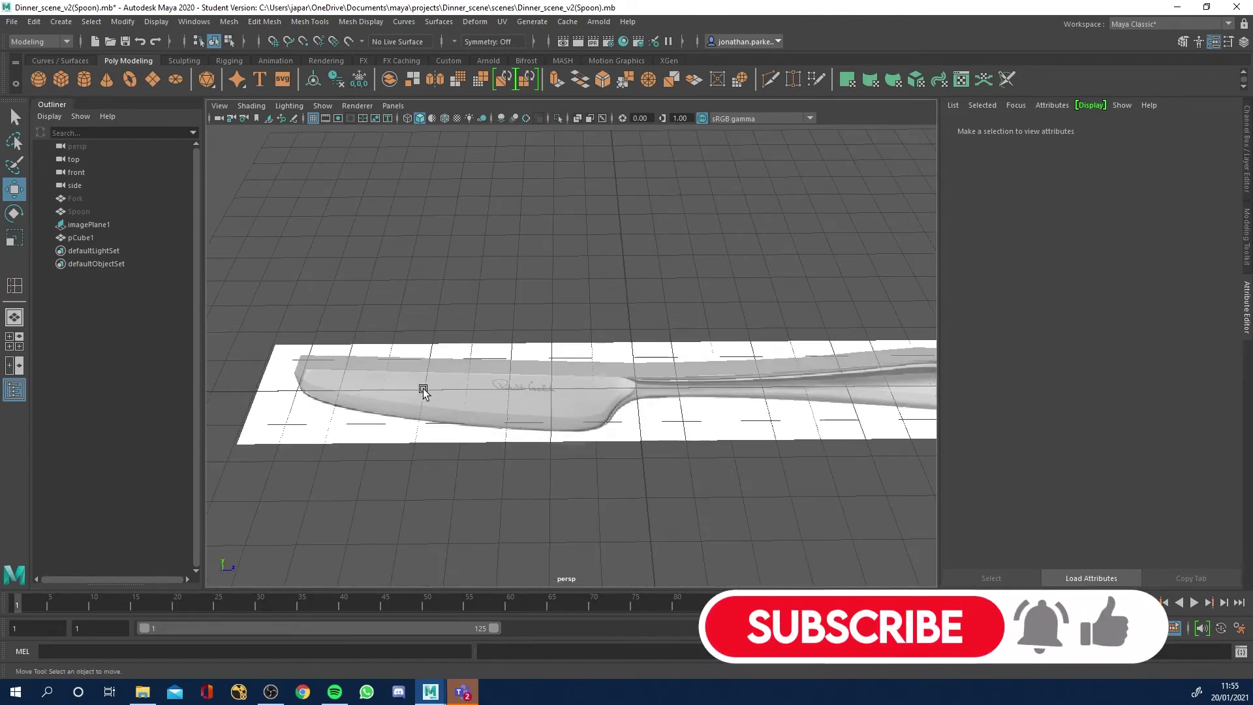
Reduce the transparency of the knife's lambert1 material to zero so the model displays opaque.
{"action": "left_click_drag", "start_coordinate": [736, 384], "coordinate": [503, 391], "text": "alt"}
{"action": "right_click_drag", "start_coordinate": [502, 392], "coordinate": [534, 342]}
{"action": "right_click_drag", "start_coordinate": [508, 613], "coordinate": [508, 650]}
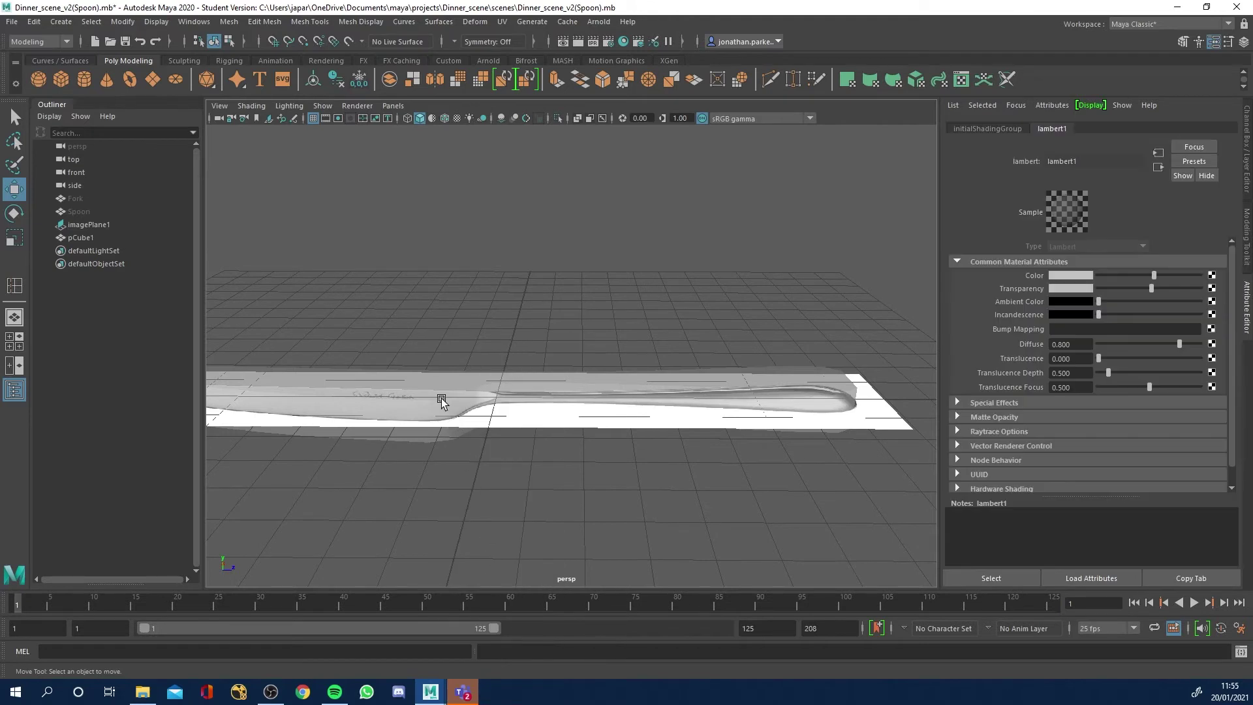
{"action": "left_click", "coordinate": [444, 401]}
{"action": "right_click_drag", "start_coordinate": [406, 390], "coordinate": [422, 653]}
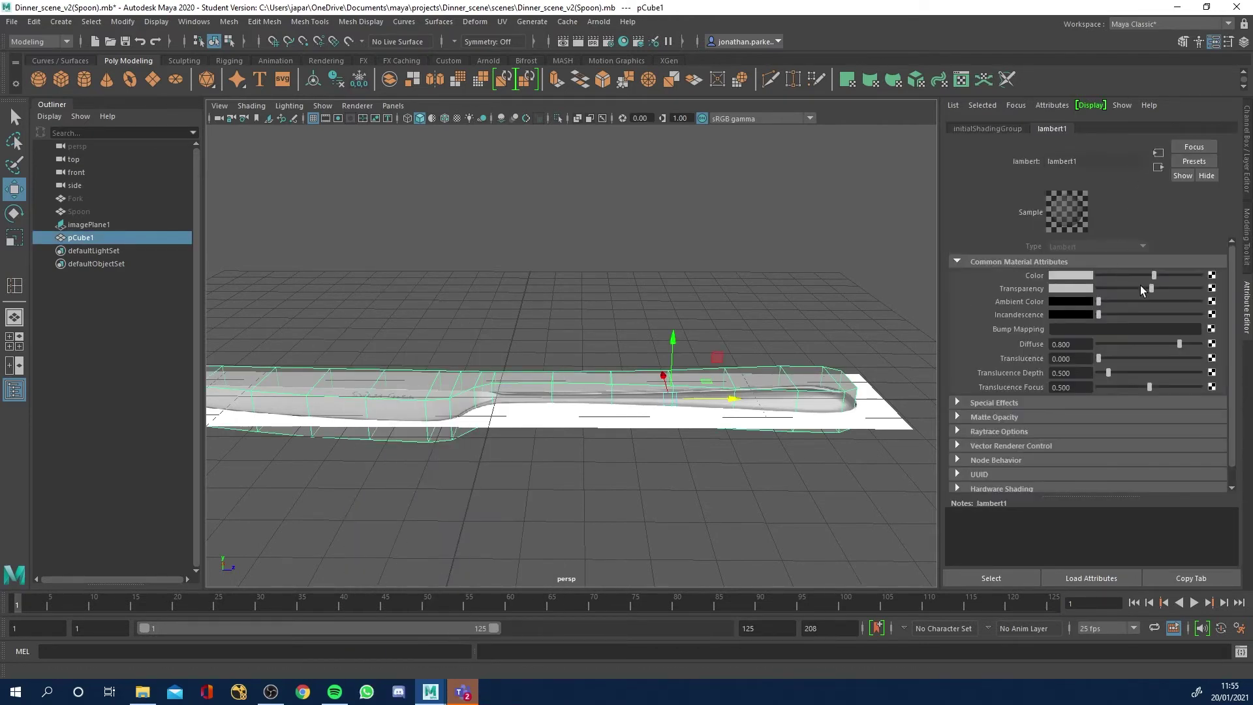
{"action": "left_click_drag", "start_coordinate": [1151, 288], "coordinate": [1102, 288]}
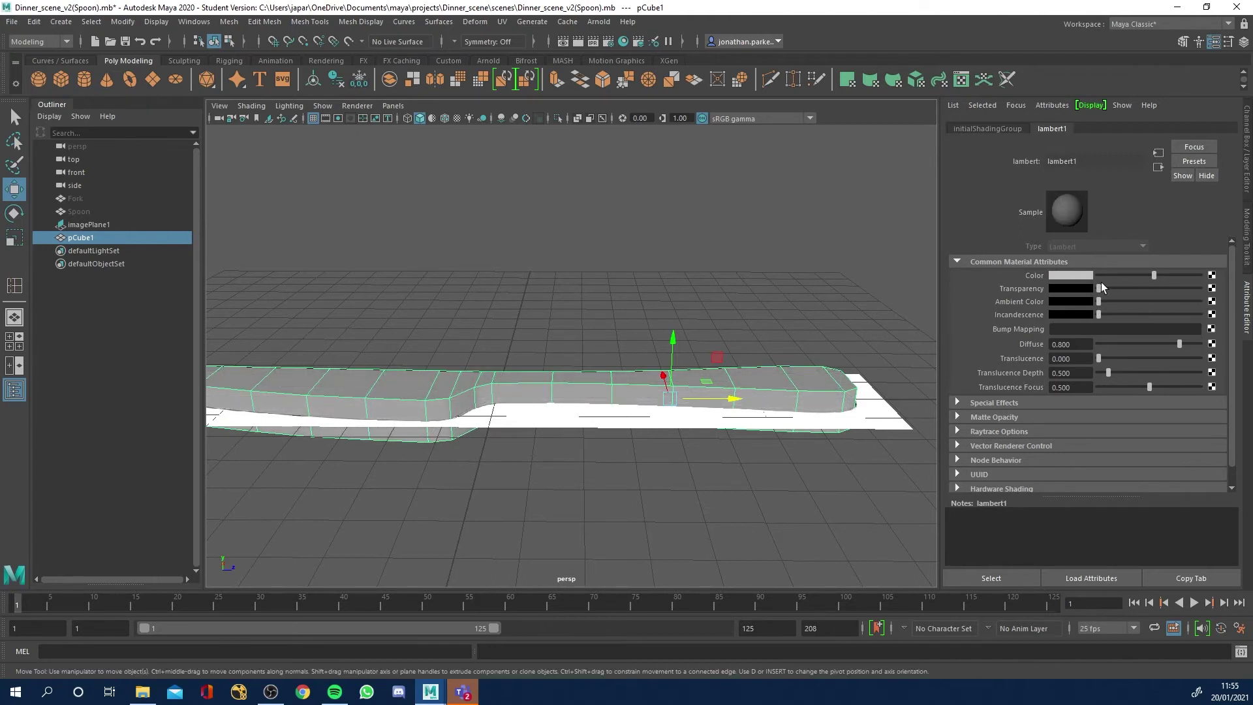
{"action": "left_click_drag", "start_coordinate": [1098, 291], "coordinate": [1055, 295]}
Flatten the whole knife into a thin shape by scaling it down along Y.
{"action": "left_click_drag", "start_coordinate": [655, 393], "coordinate": [673, 413], "text": "alt"}
{"action": "left_click", "coordinate": [9, 239]}
{"action": "left_click_drag", "start_coordinate": [546, 400], "coordinate": [565, 447], "text": "alt"}
{"action": "left_click_drag", "start_coordinate": [689, 436], "coordinate": [649, 448], "text": "alt"}
{"action": "left_click_drag", "start_coordinate": [705, 489], "coordinate": [750, 411], "text": "alt"}
Thicken the wide part of the handle by scaling the vertices of the loop before the rounded end up along Y.
{"action": "right_click_drag", "start_coordinate": [702, 386], "coordinate": [641, 336]}
{"action": "left_click_drag", "start_coordinate": [685, 392], "coordinate": [685, 392]}
{"action": "left_click_drag", "start_coordinate": [750, 445], "coordinate": [486, 281], "text": "alt"}
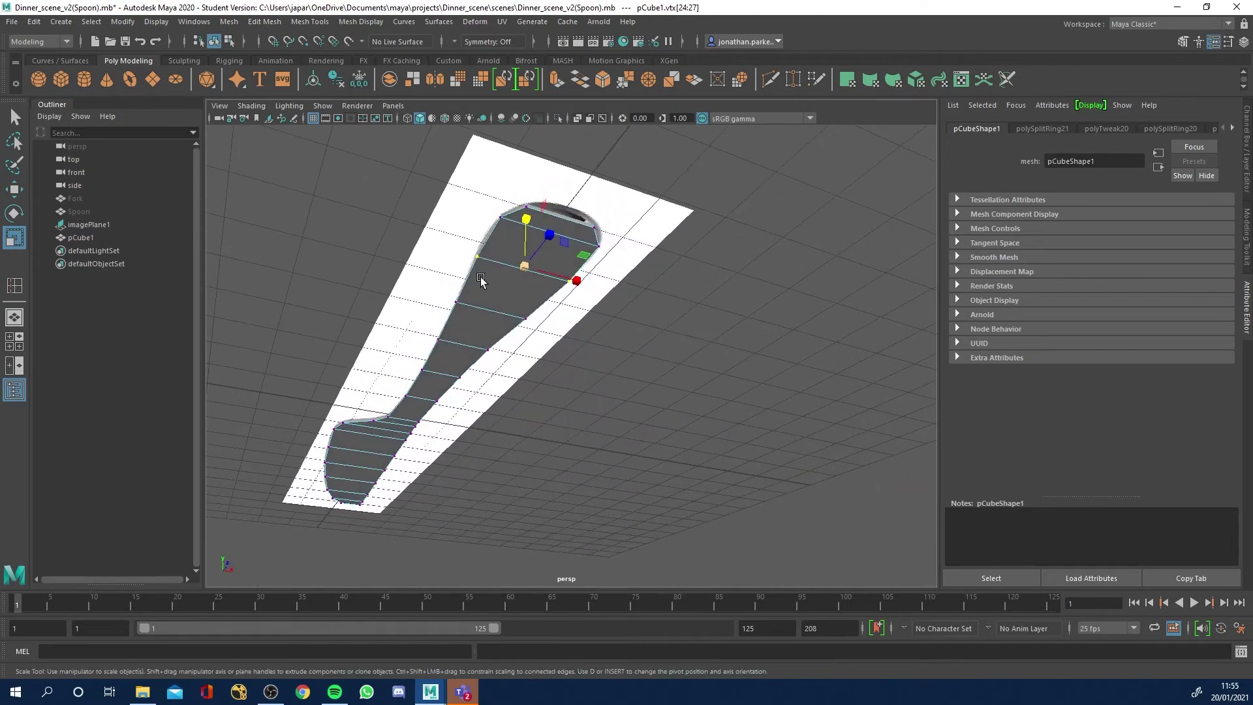
{"action": "left_click_drag", "start_coordinate": [570, 279], "coordinate": [596, 379], "text": "alt"}
{"action": "left_click_drag", "start_coordinate": [563, 334], "coordinate": [646, 365]}
{"action": "left_click", "coordinate": [623, 349], "text": "shift"}
{"action": "left_click_drag", "start_coordinate": [605, 259], "coordinate": [603, 237]}
{"action": "left_click_drag", "start_coordinate": [584, 146], "coordinate": [584, 146]}
{"action": "left_click_drag", "start_coordinate": [633, 329], "coordinate": [655, 356], "text": "alt"}
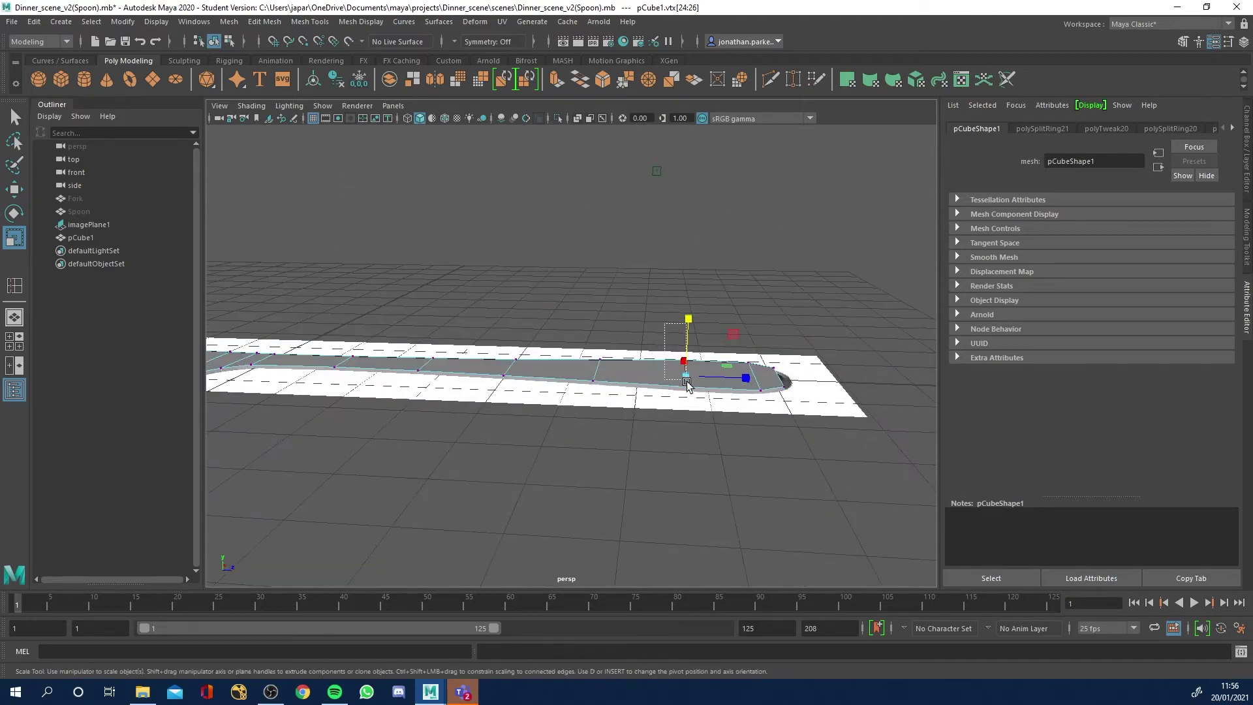
{"action": "mouse_move", "coordinate": [713, 448]}
{"action": "left_mouse_down", "text": "alt"}
{"action": "mouse_move", "coordinate": [696, 418]}
{"action": "mouse_move", "coordinate": [714, 436]}
{"action": "mouse_move", "coordinate": [711, 424]}
{"action": "left_mouse_up", "text": "alt"}
{"action": "left_click_drag", "start_coordinate": [686, 294], "coordinate": [676, 239]}
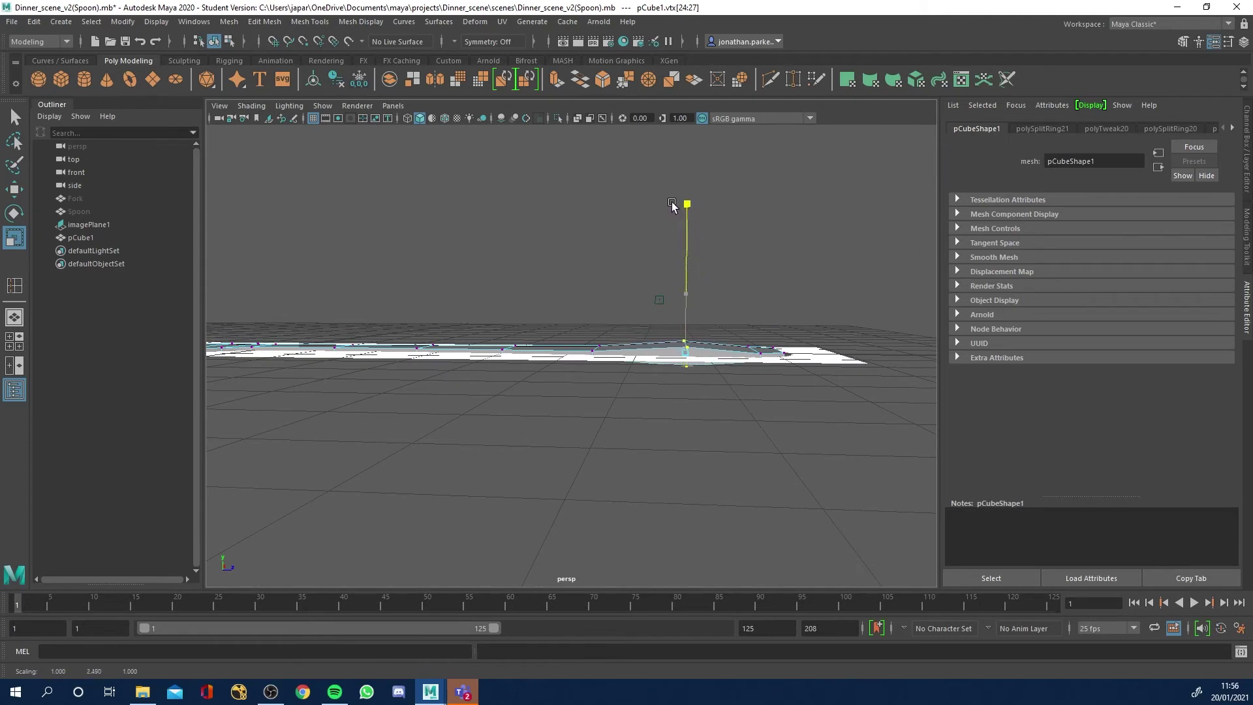
Scale the vertices of the remaining loops at the handle's rounded end up along Y to match the thickened section.
{"action": "left_click_drag", "start_coordinate": [801, 291], "coordinate": [757, 209]}
{"action": "scroll", "coordinate": [732, 294], "scroll_direction": "down", "scroll_amount": 5}
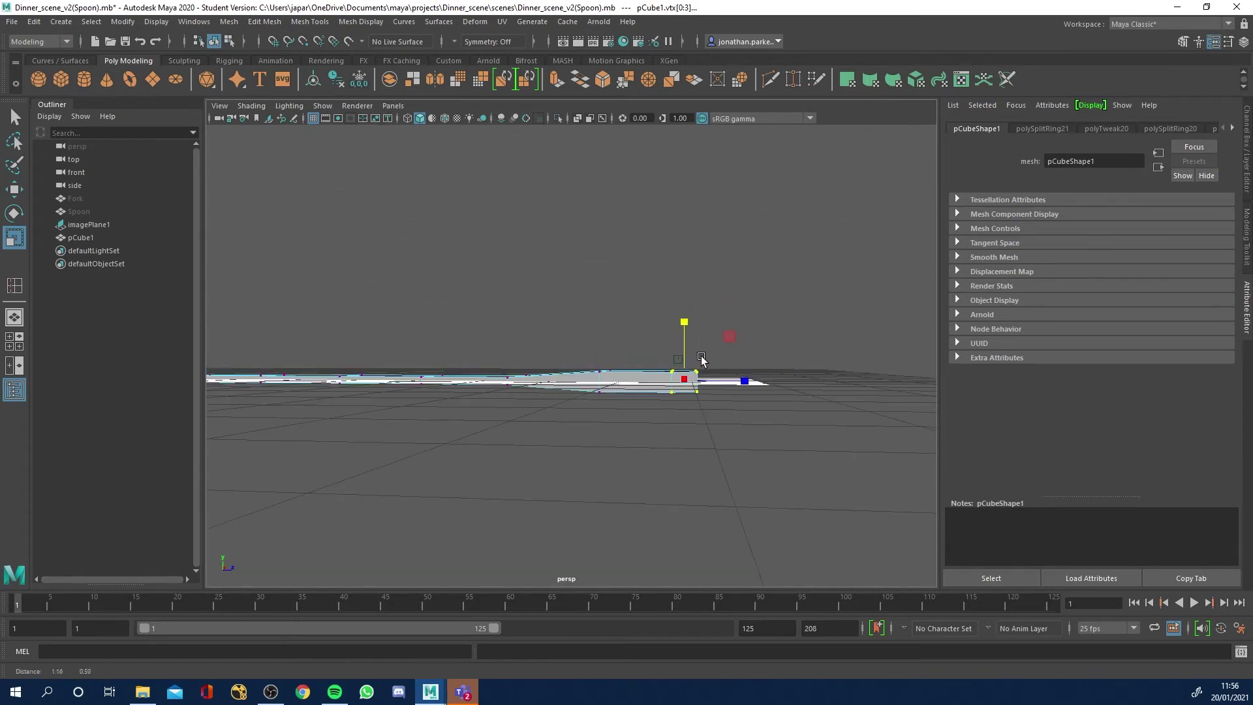
{"action": "left_click_drag", "start_coordinate": [674, 344], "coordinate": [669, 320]}
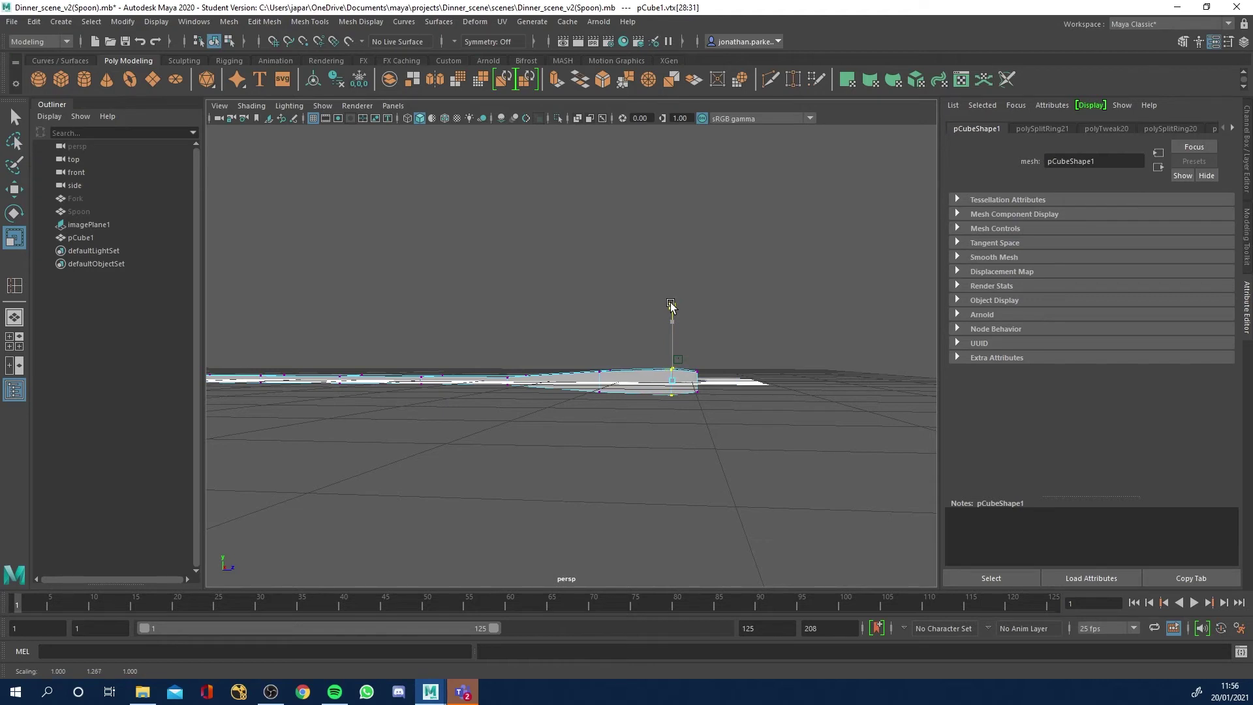
Thicken the narrow part of the handle by scaling its four loops of vertices together along Y.
{"action": "left_click_drag", "start_coordinate": [559, 327], "coordinate": [608, 335], "text": "alt"}
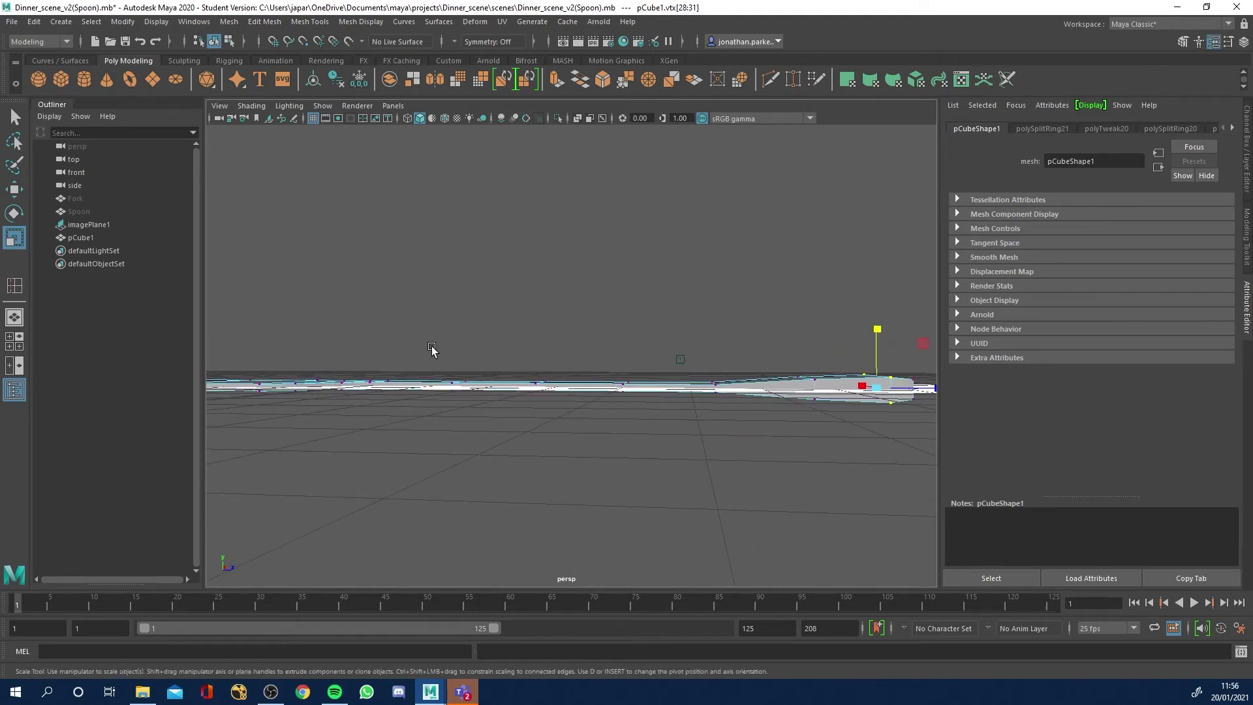
{"action": "left_click_drag", "start_coordinate": [442, 361], "coordinate": [747, 448]}
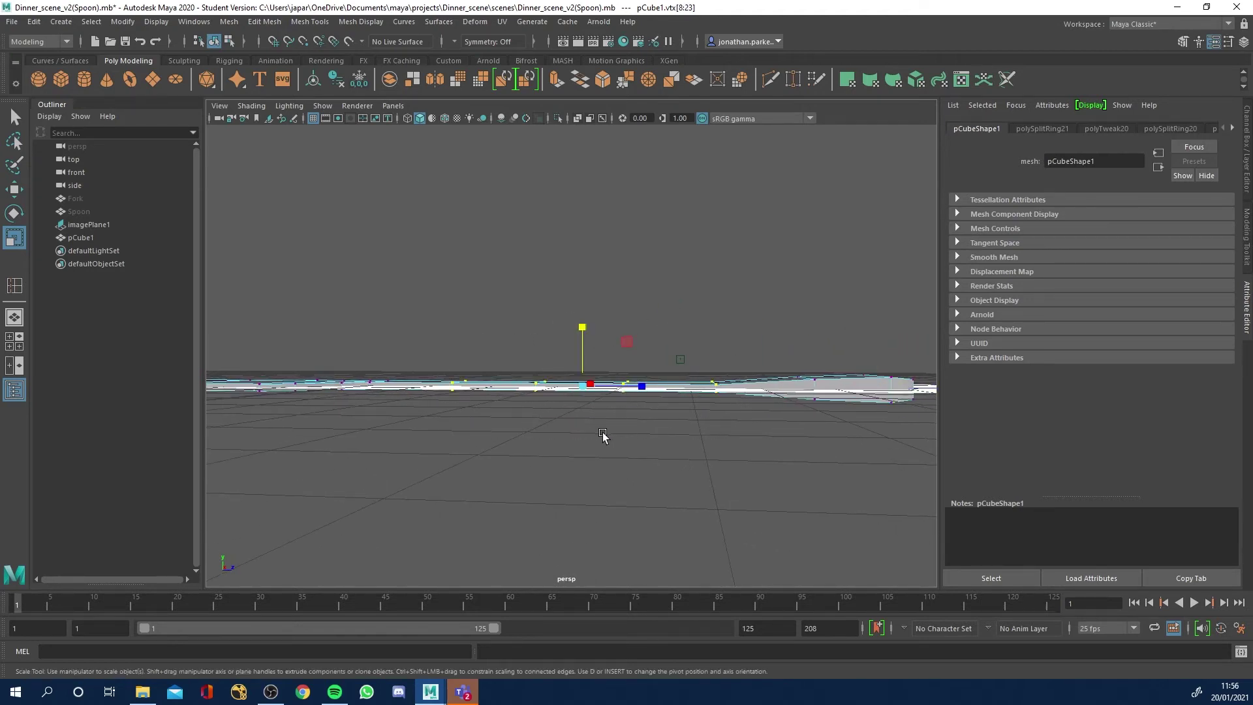
{"action": "left_click_drag", "start_coordinate": [605, 437], "coordinate": [609, 434], "text": "alt"}
{"action": "left_click_drag", "start_coordinate": [588, 329], "coordinate": [741, 378]}
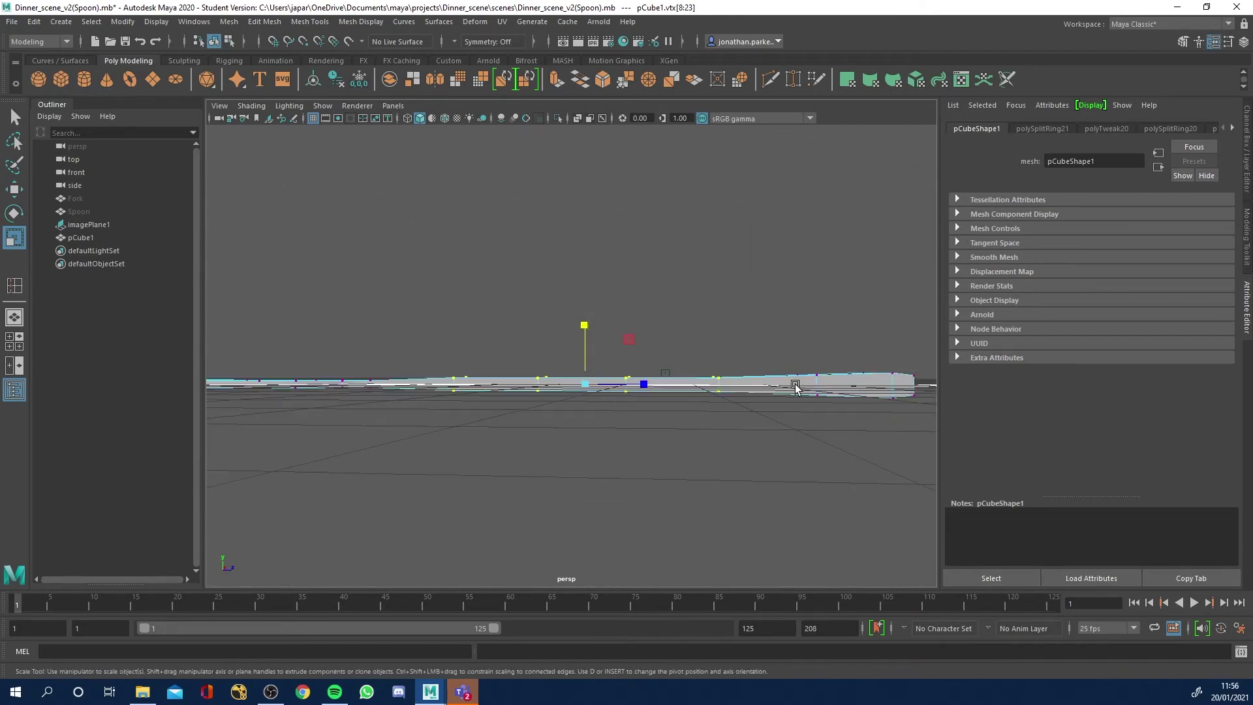
{"action": "left_click_drag", "start_coordinate": [558, 368], "coordinate": [619, 412], "text": "alt"}
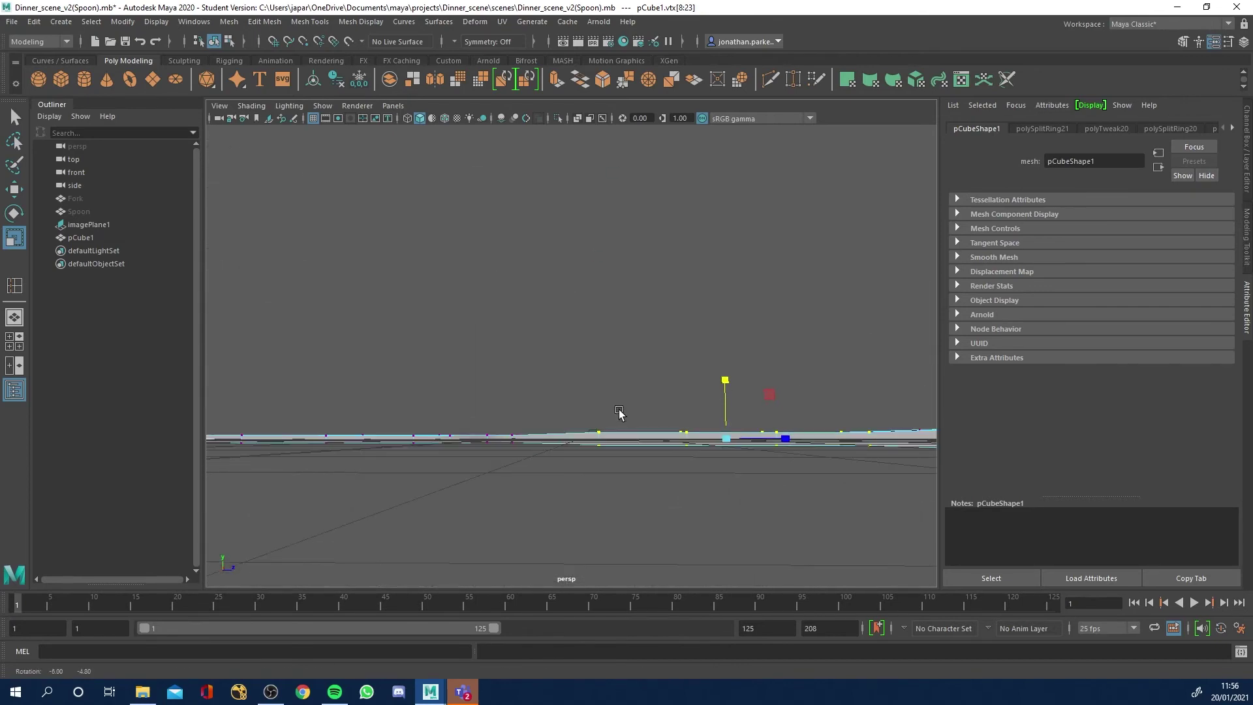
{"action": "left_click_drag", "start_coordinate": [728, 383], "coordinate": [726, 379]}
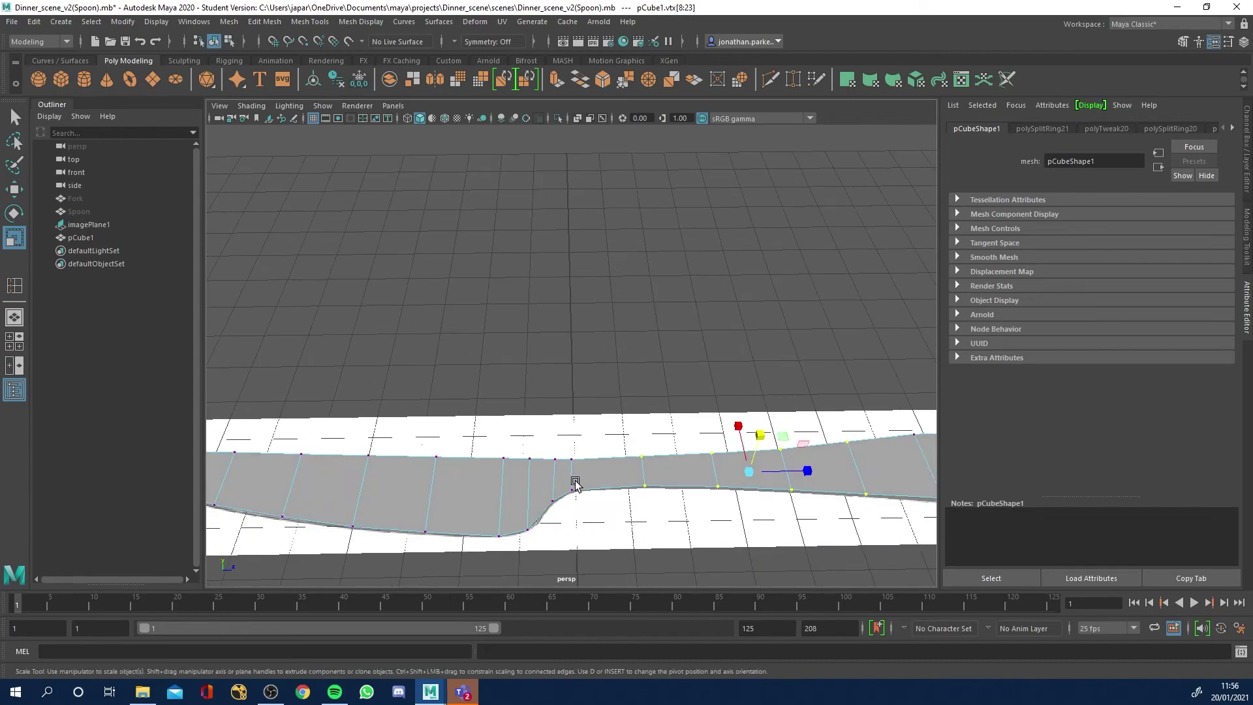
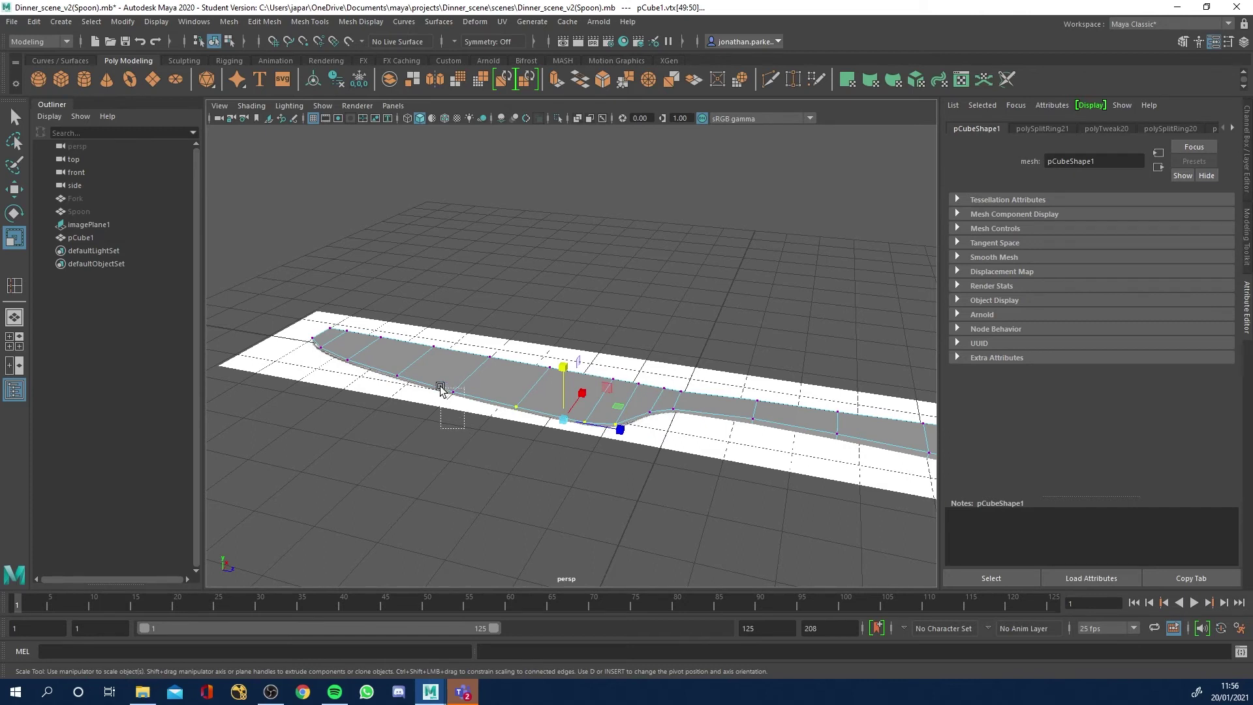
Select all vertices along the blade's curved cutting edge, including the corner at the tip.
{"action": "left_click_drag", "start_coordinate": [441, 389], "coordinate": [534, 422]}
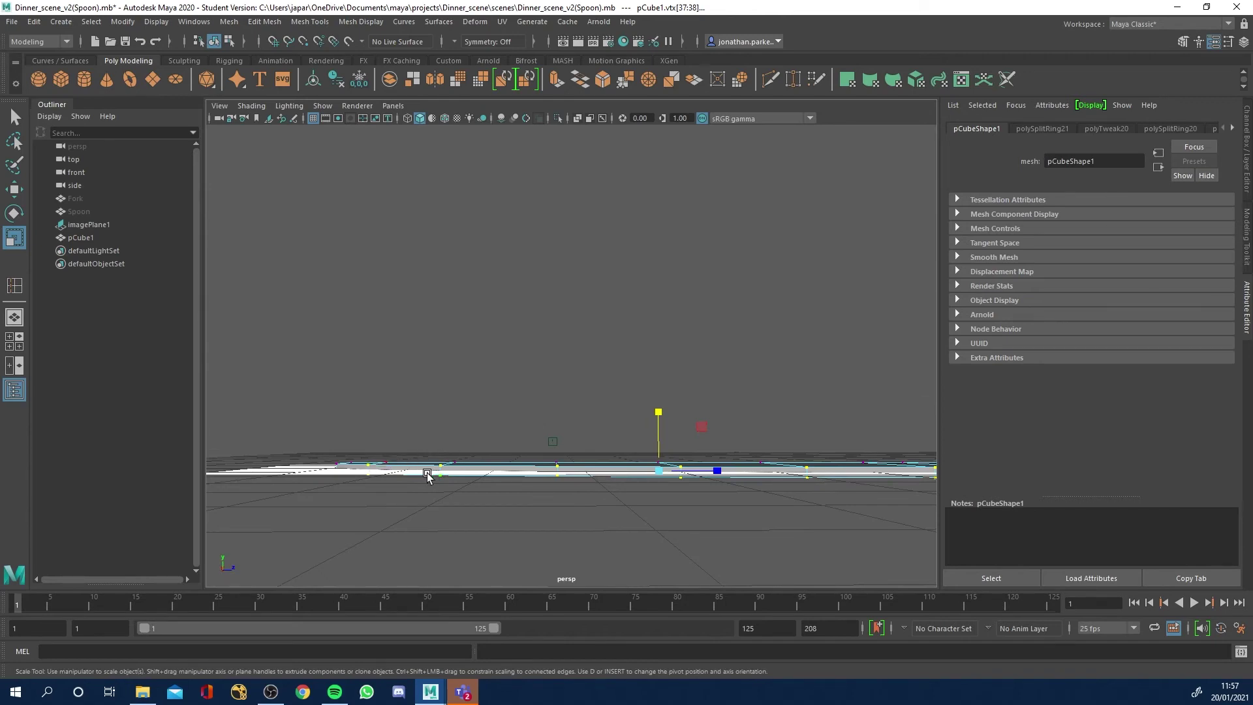
{"action": "left_click_drag", "start_coordinate": [428, 476], "coordinate": [372, 475], "text": "alt"}
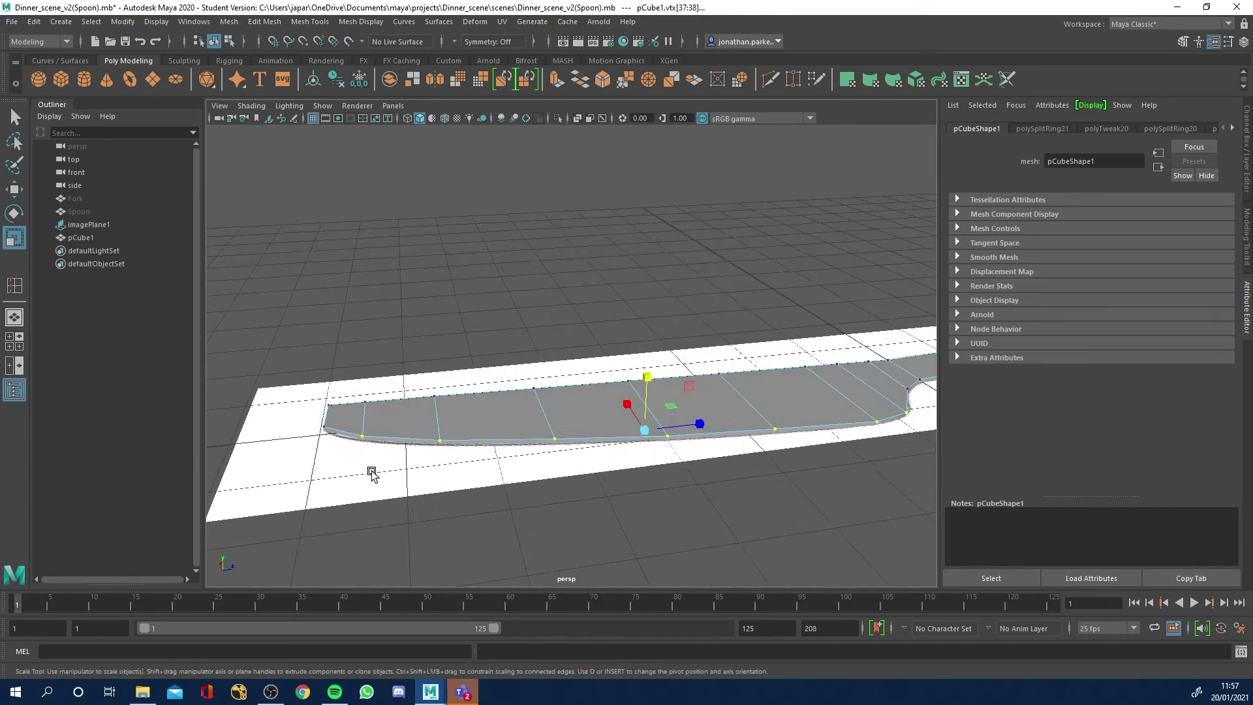
{"action": "middle_click_drag", "start_coordinate": [372, 475], "coordinate": [438, 511], "text": "alt"}
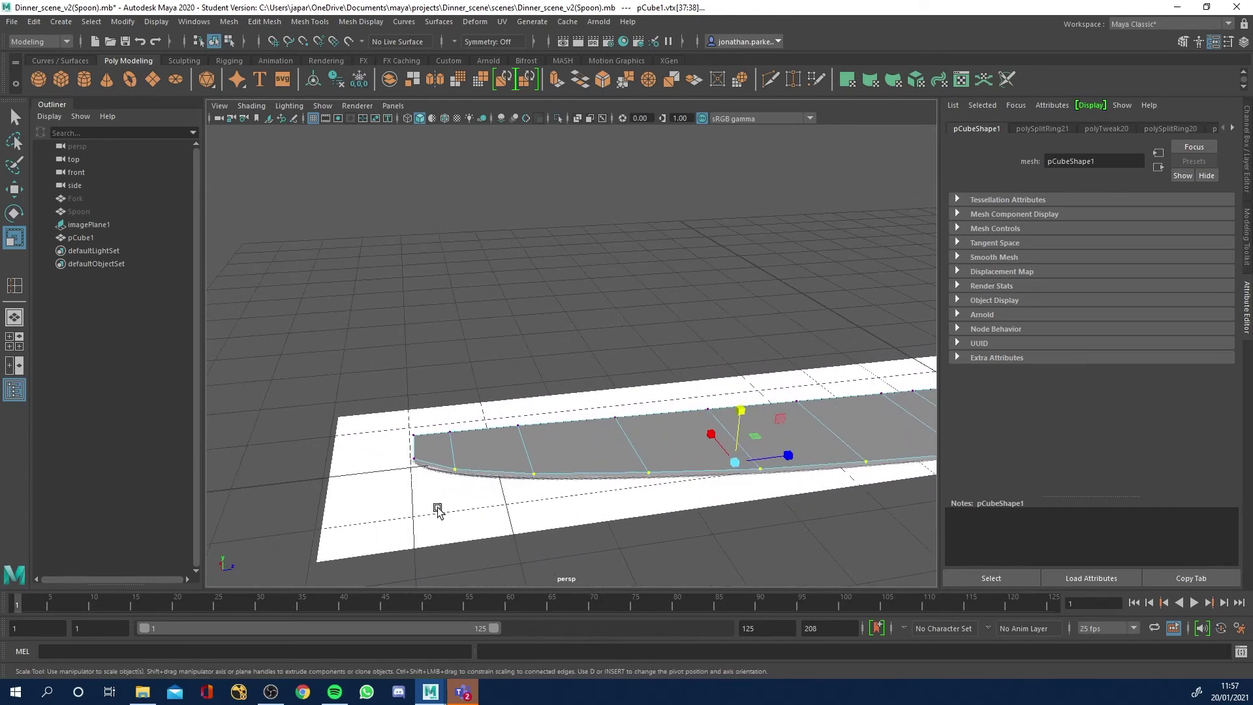
{"action": "left_click", "coordinate": [392, 455]}
{"action": "left_click", "coordinate": [421, 455]}
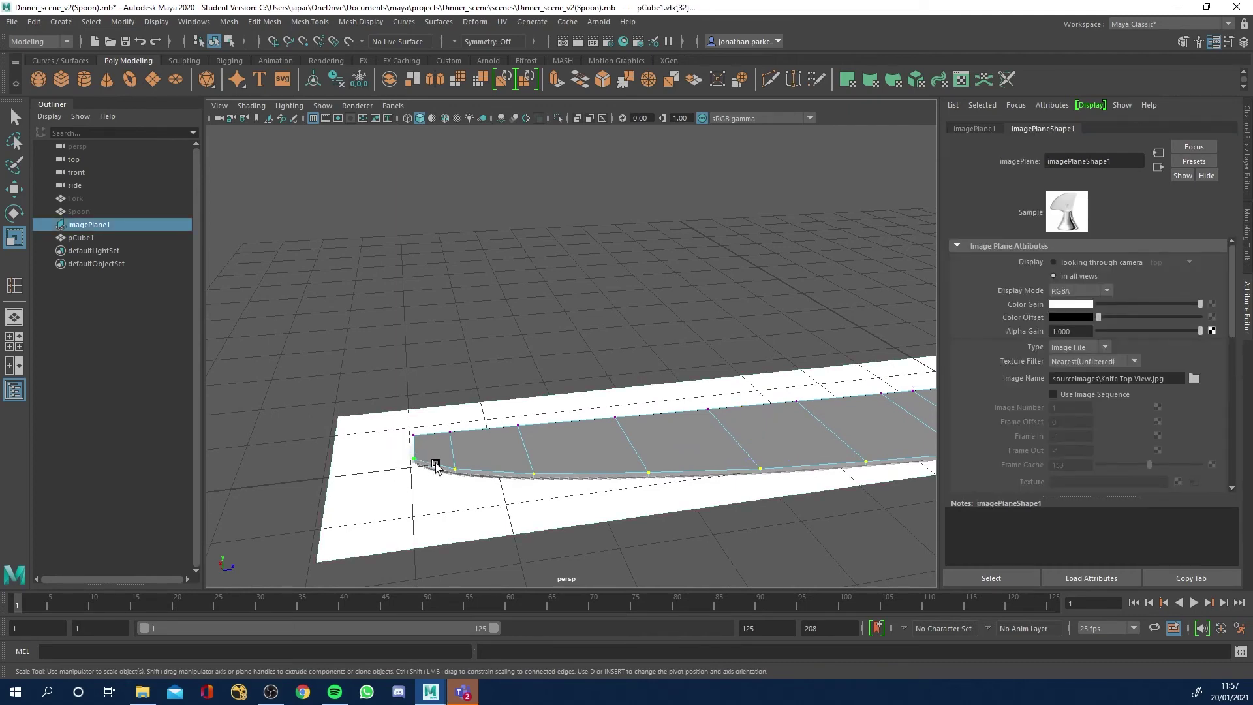
{"action": "left_click_drag", "start_coordinate": [434, 462], "coordinate": [518, 497], "text": "alt"}
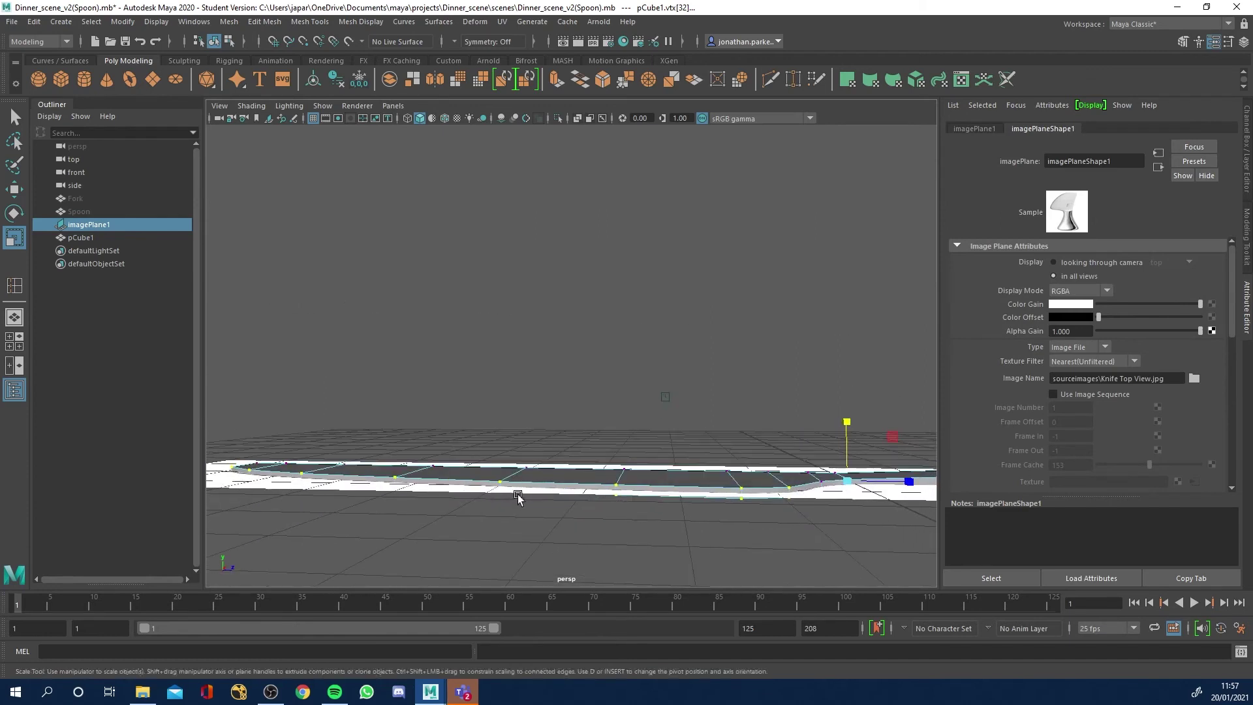
{"action": "left_click_drag", "start_coordinate": [851, 426], "coordinate": [848, 430]}
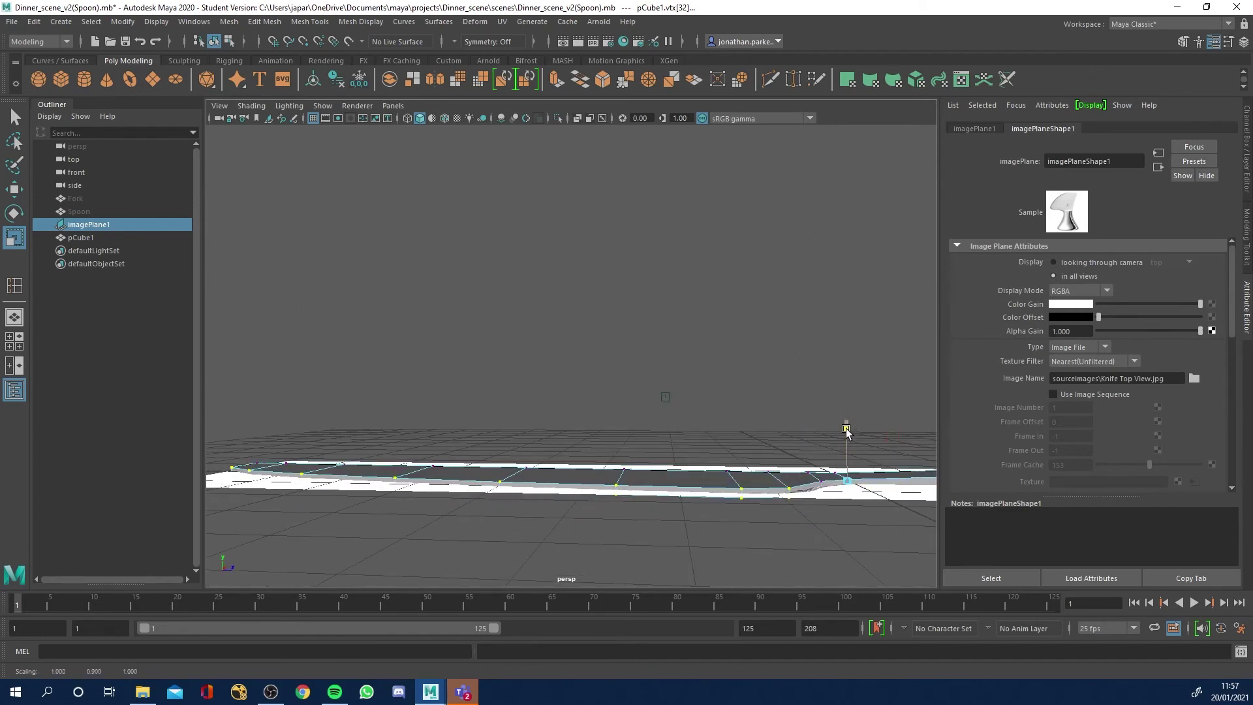
{"action": "key", "text": "ctrl+z"}
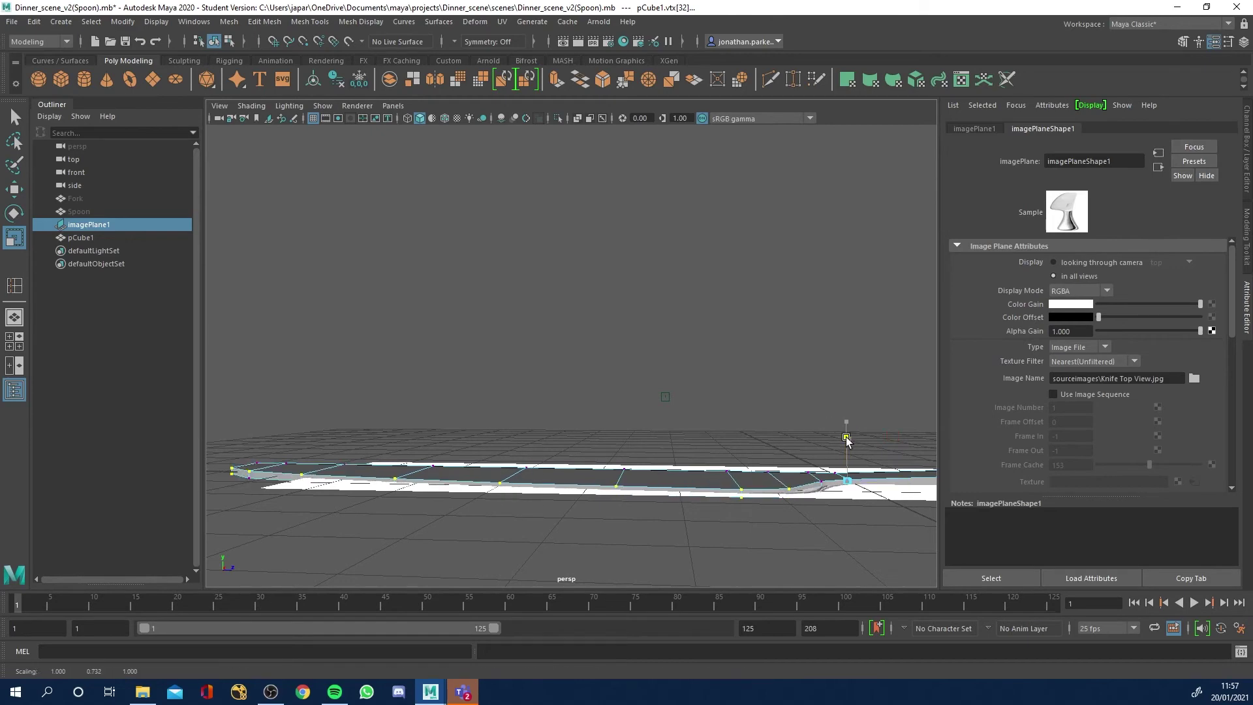
{"action": "right_click_drag", "start_coordinate": [845, 432], "coordinate": [655, 486], "text": "alt"}
{"action": "left_click_drag", "start_coordinate": [655, 486], "coordinate": [721, 526], "text": "alt"}
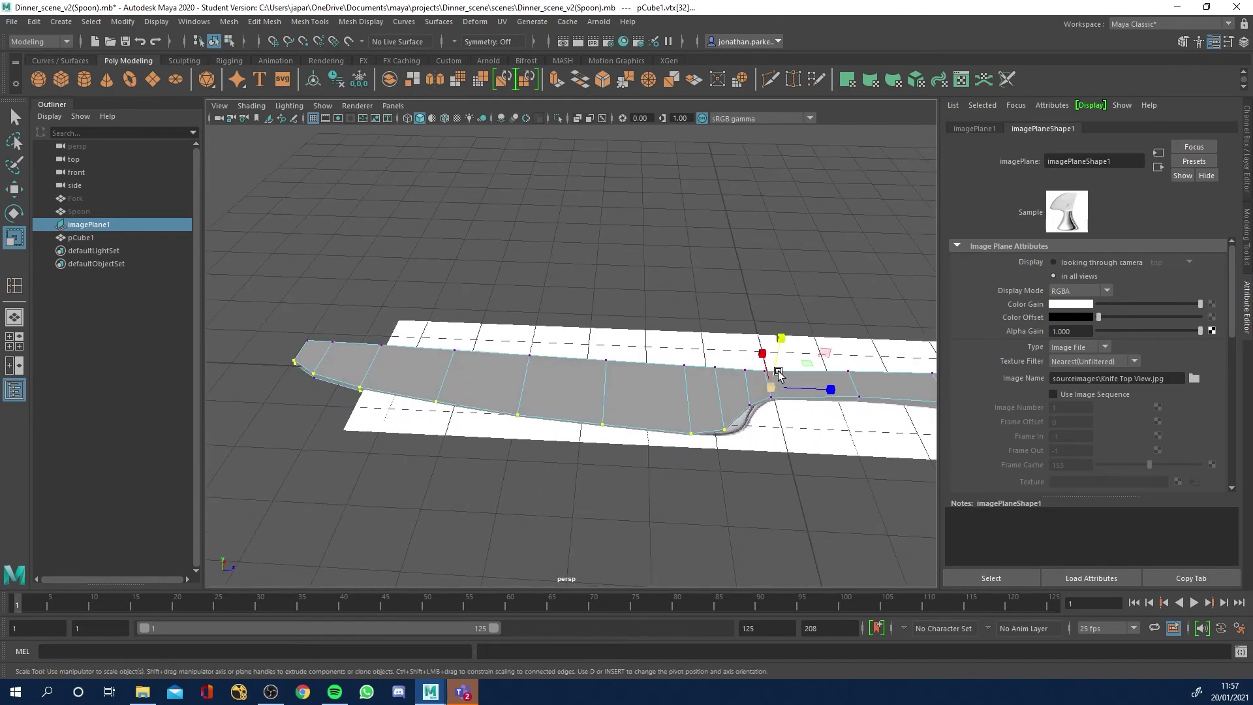
{"action": "left_click_drag", "start_coordinate": [779, 374], "coordinate": [790, 399]}
{"action": "key", "text": "ctrl+z"}
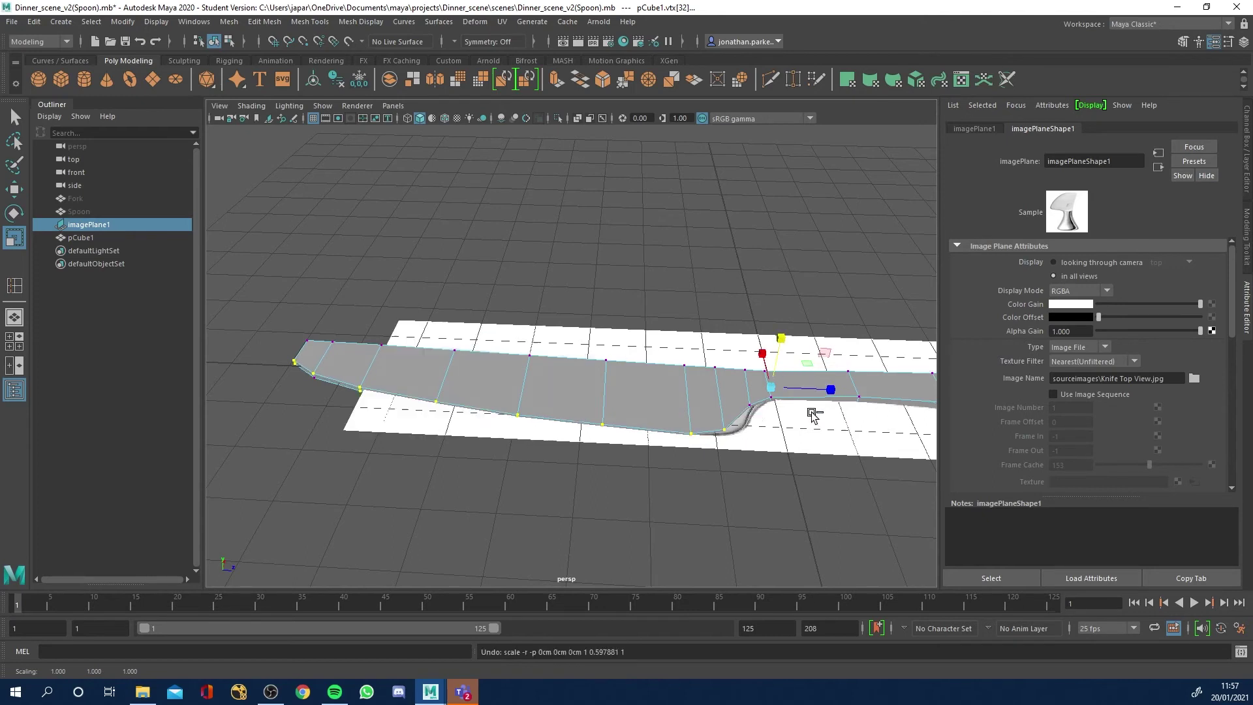
{"action": "key", "text": "ctrl+z"}
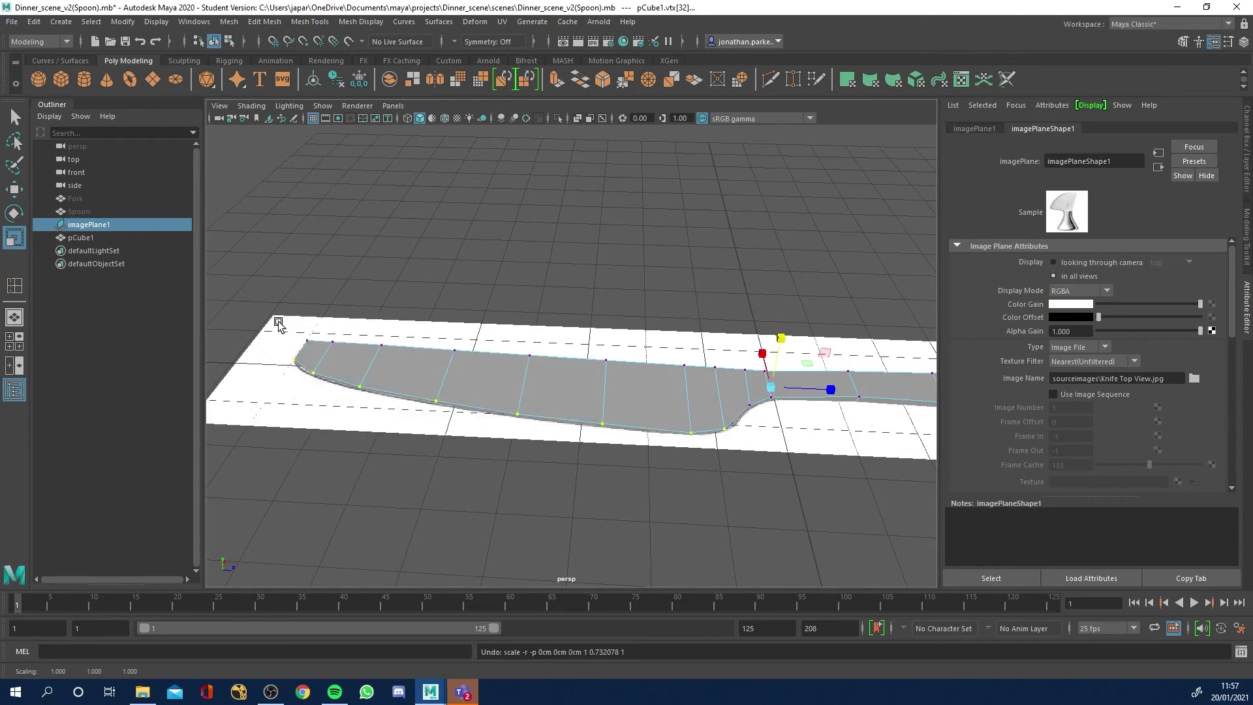
{"action": "key", "text": "ctrl+z"}
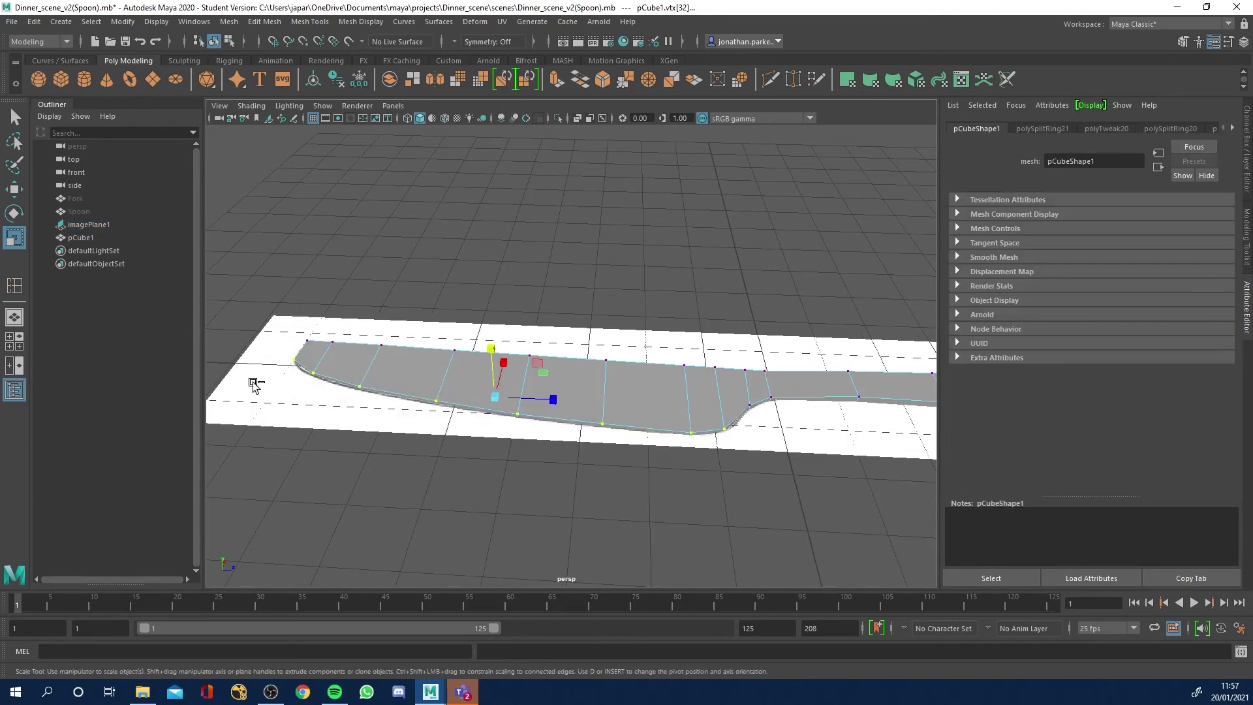
Thin the blade's curved cutting edge by scaling its selected vertices down along Y.
{"action": "middle_click_drag", "start_coordinate": [473, 358], "coordinate": [491, 349]}
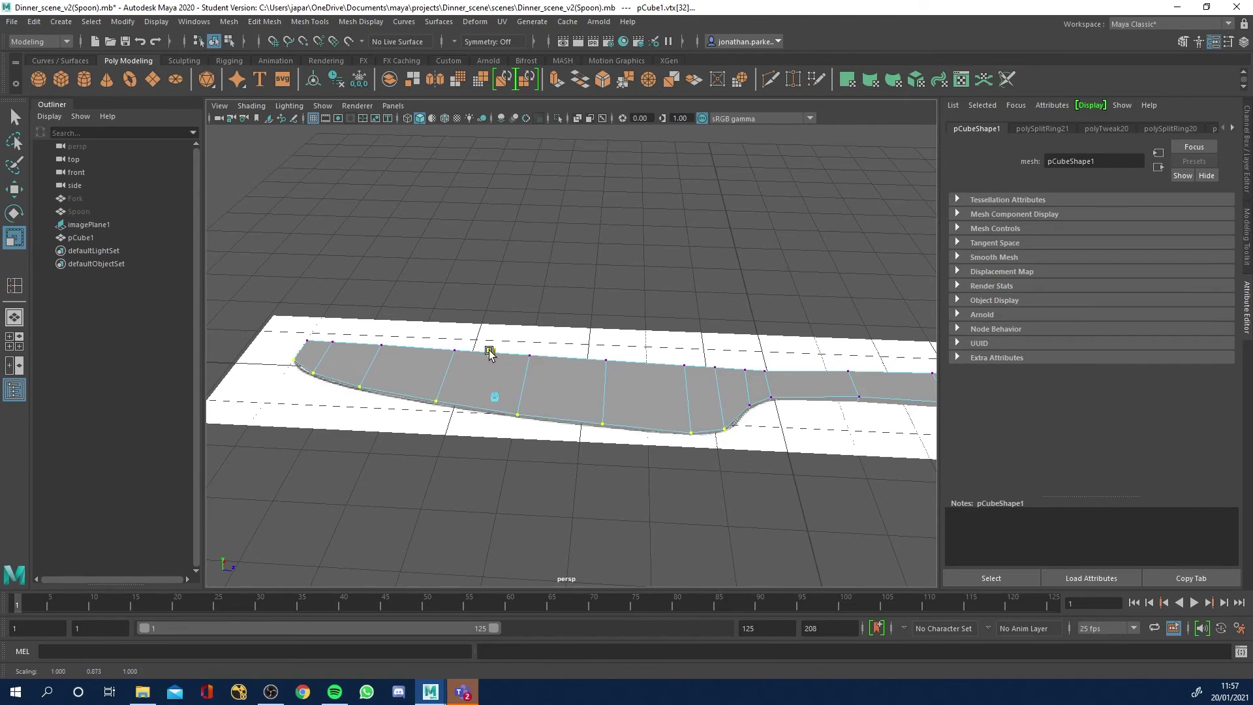
{"action": "left_click_drag", "start_coordinate": [493, 356], "coordinate": [337, 457], "text": "alt"}
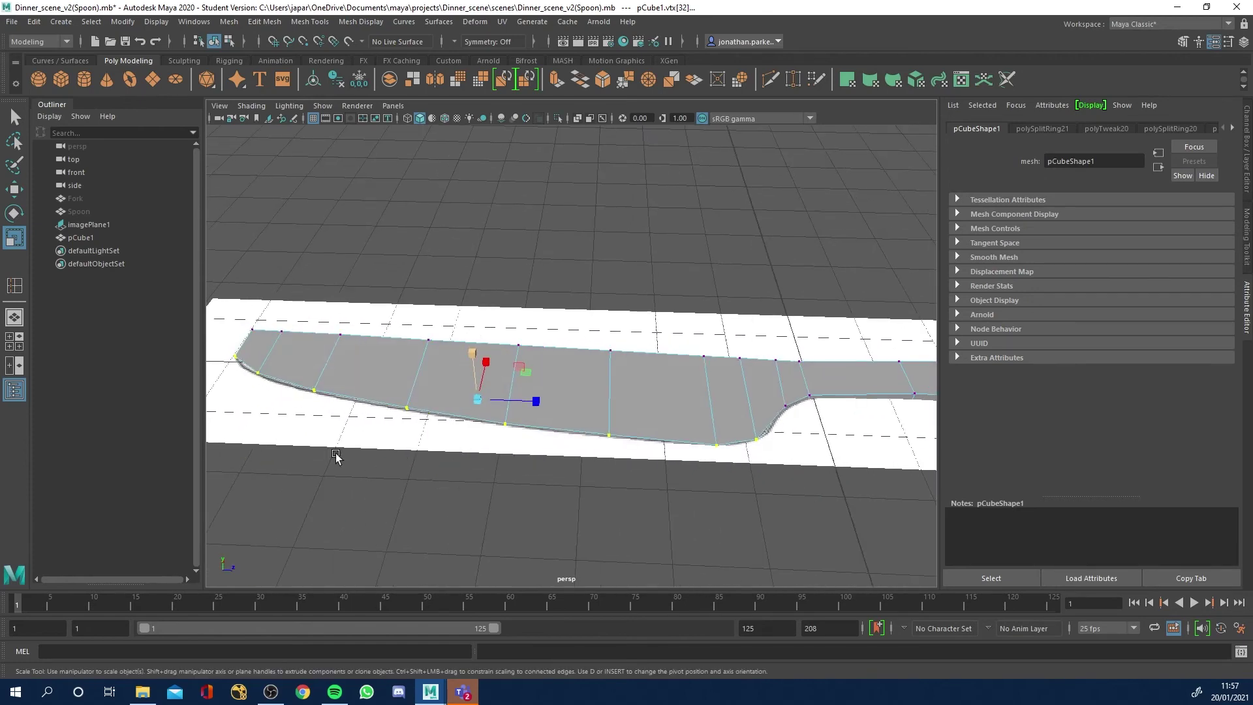
Return to object mode and delete the knife reference image plane.
{"action": "right_click", "coordinate": [265, 429]}
{"action": "left_click", "coordinate": [287, 434]}
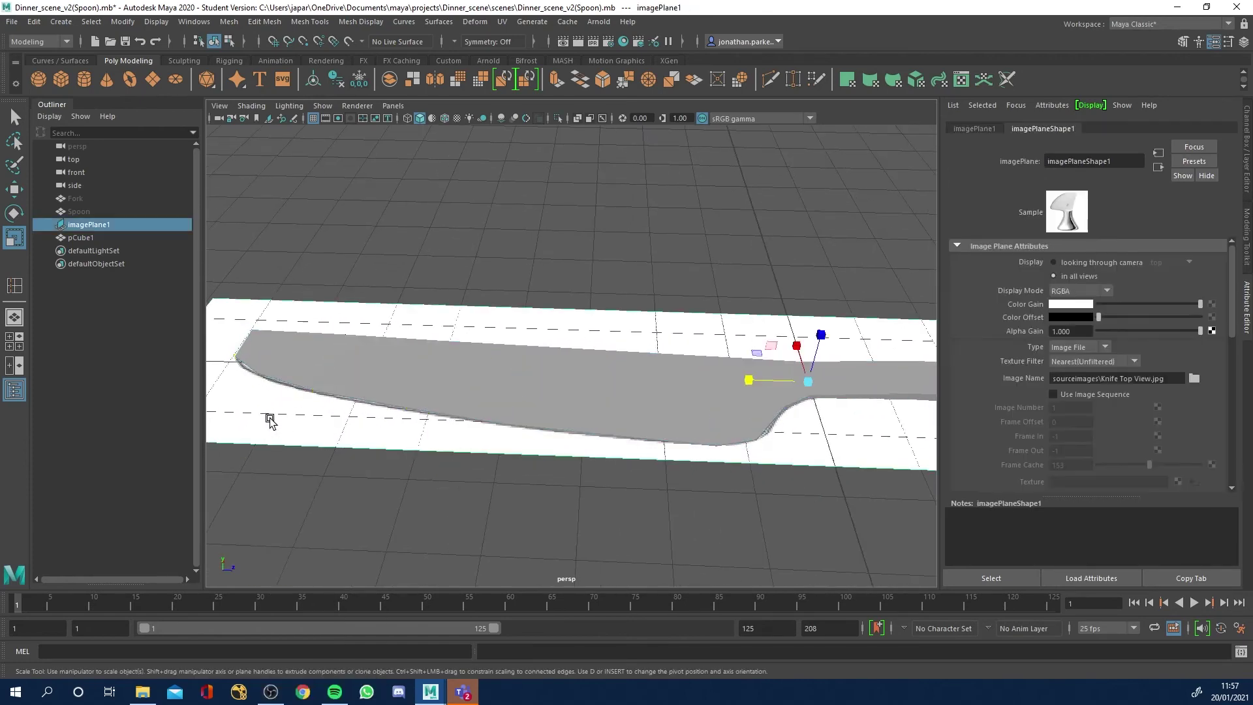
{"action": "key", "text": "Delete"}
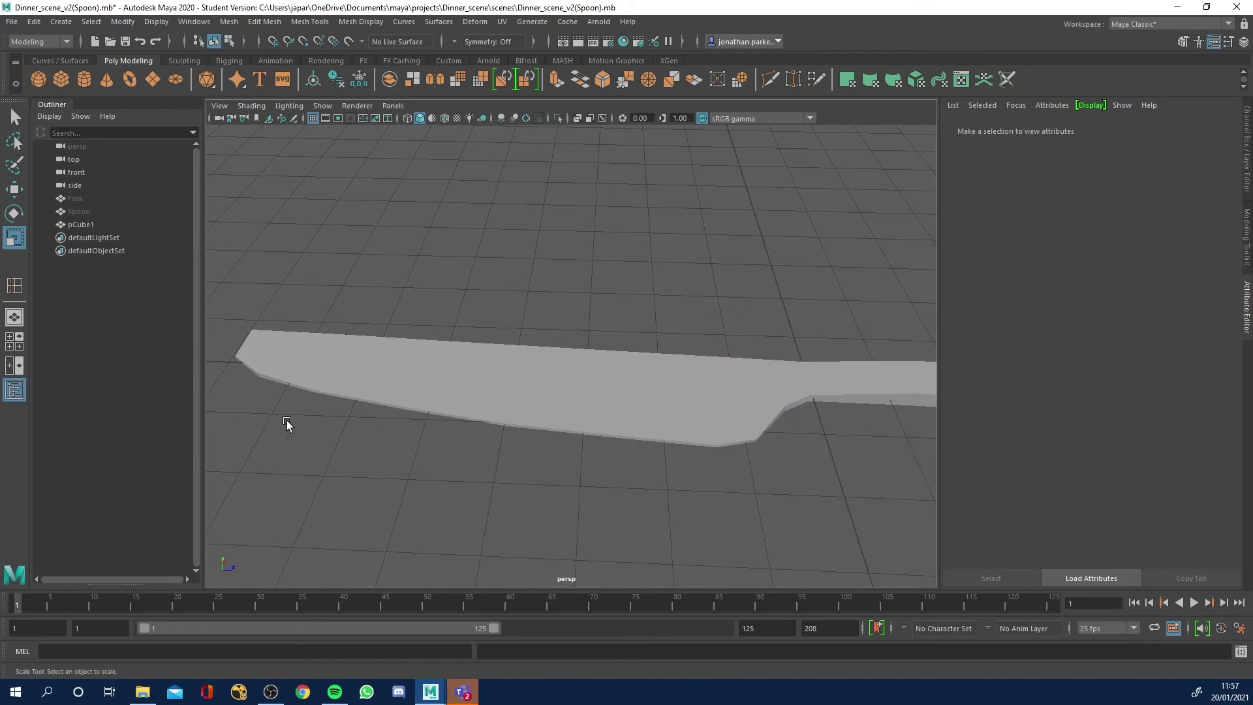
Select the knife and display it with smooth mesh preview.
{"action": "left_click_drag", "start_coordinate": [620, 465], "coordinate": [528, 369], "text": "alt"}
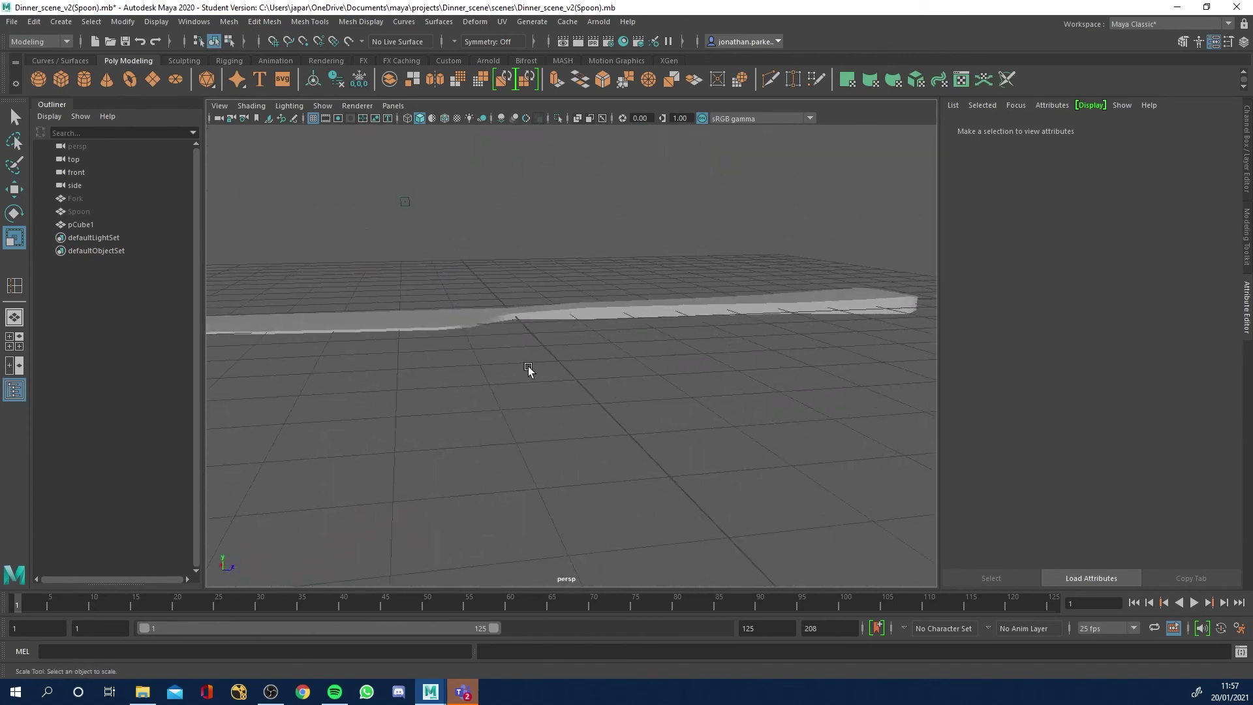
{"action": "left_click_drag", "start_coordinate": [320, 344], "coordinate": [227, 374], "text": "alt"}
{"action": "left_click", "coordinate": [395, 274]}
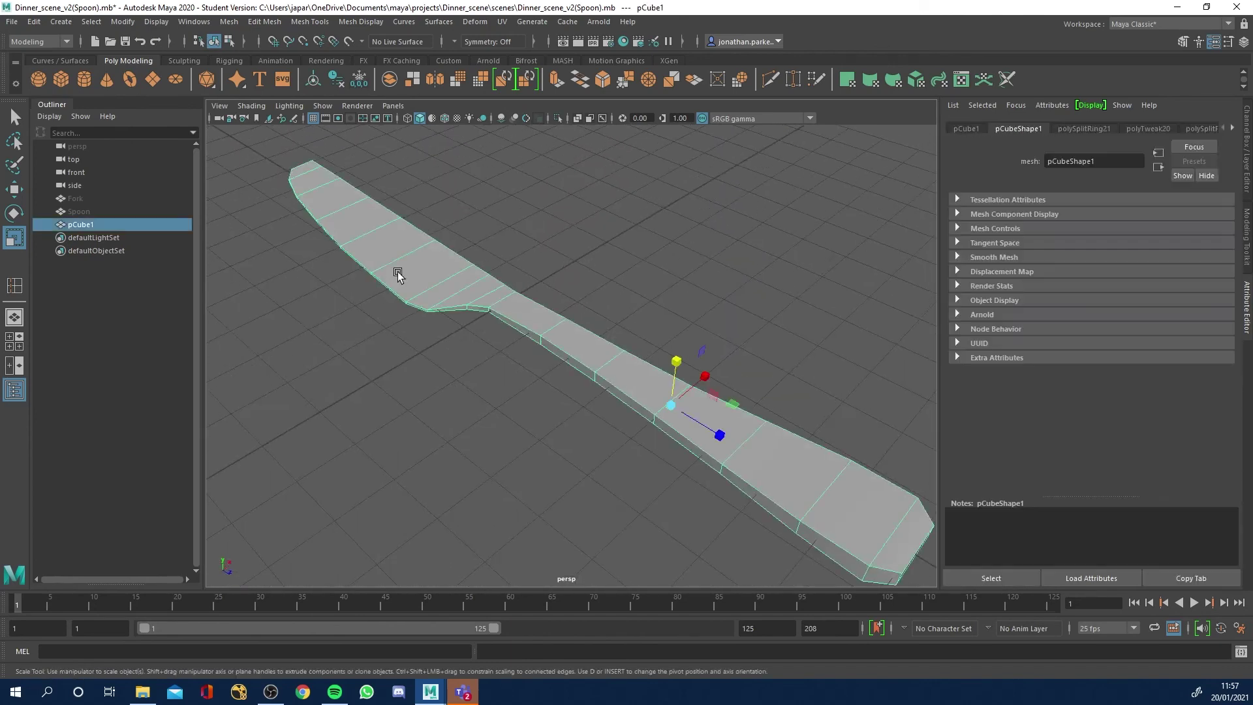
{"action": "key", "text": "3"}
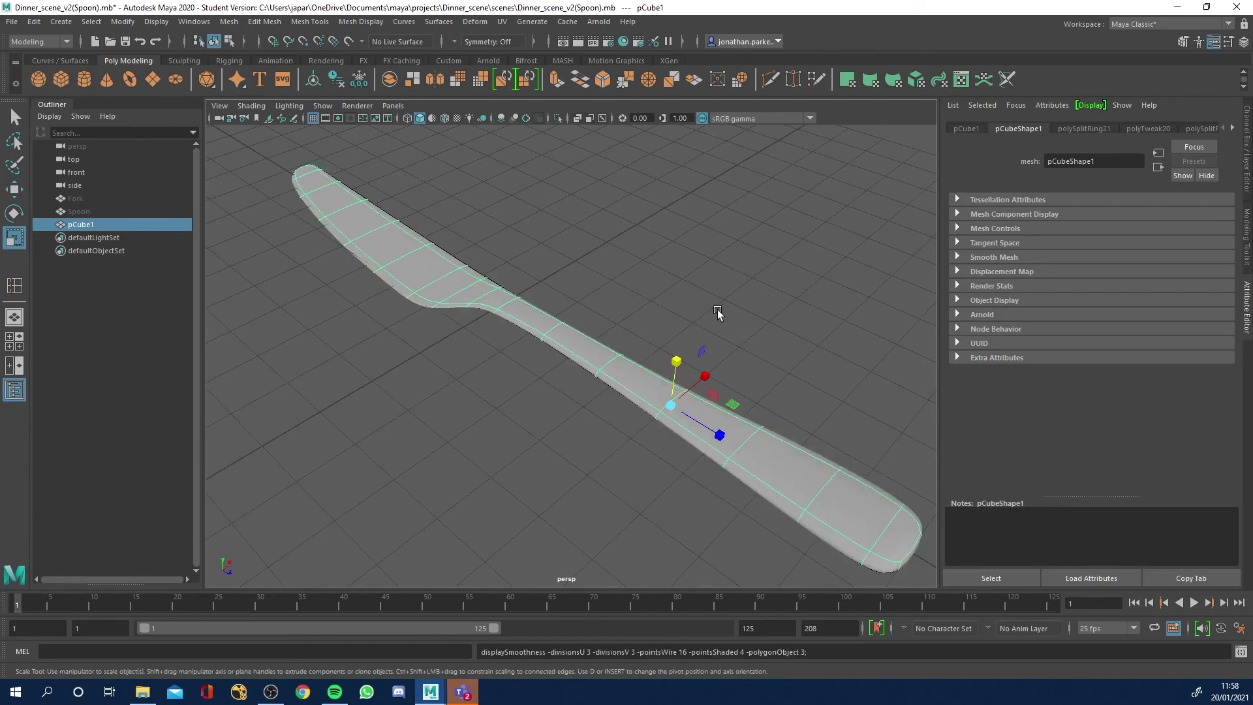
Thicken the knife's neck where the handle meets the blade by scaling its vertex loop up along Y, and return to object mode.
{"action": "left_click_drag", "start_coordinate": [519, 276], "coordinate": [533, 308], "text": "alt"}
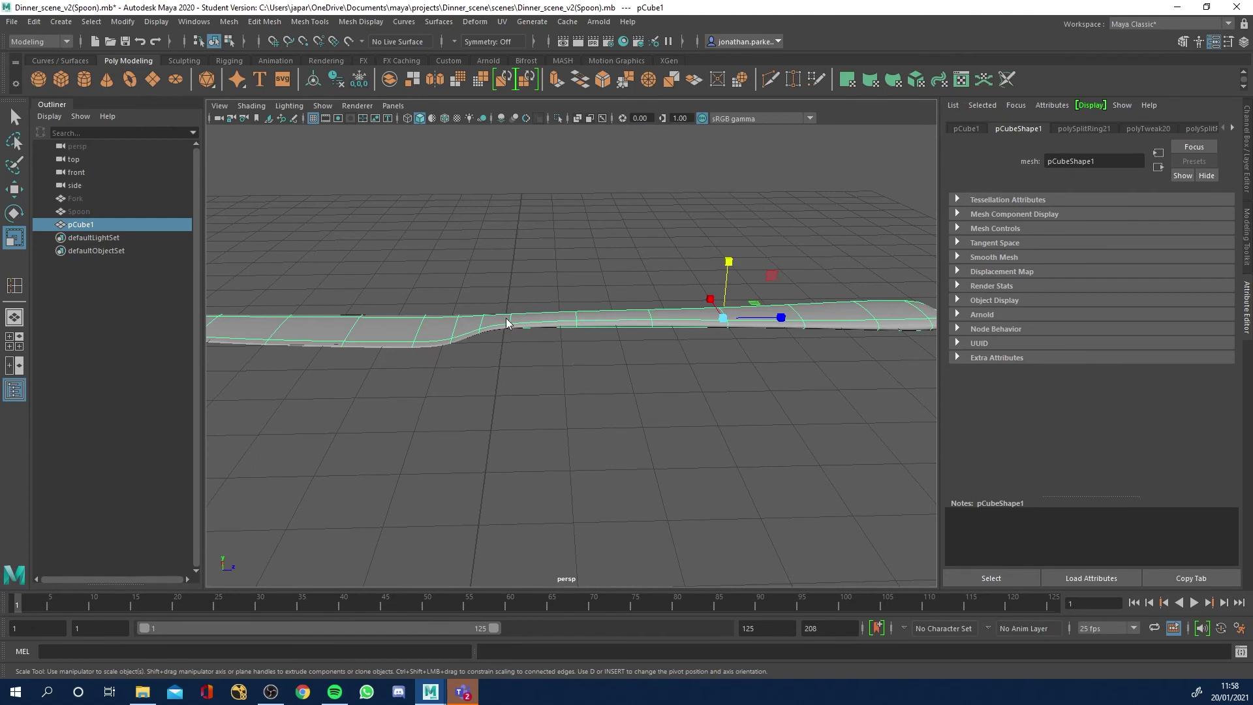
{"action": "mouse_move", "coordinate": [507, 318]}
{"action": "right_mouse_down"}
{"action": "mouse_move", "coordinate": [505, 283]}
{"action": "mouse_move", "coordinate": [516, 319]}
{"action": "mouse_move", "coordinate": [496, 305]}
{"action": "right_mouse_up"}
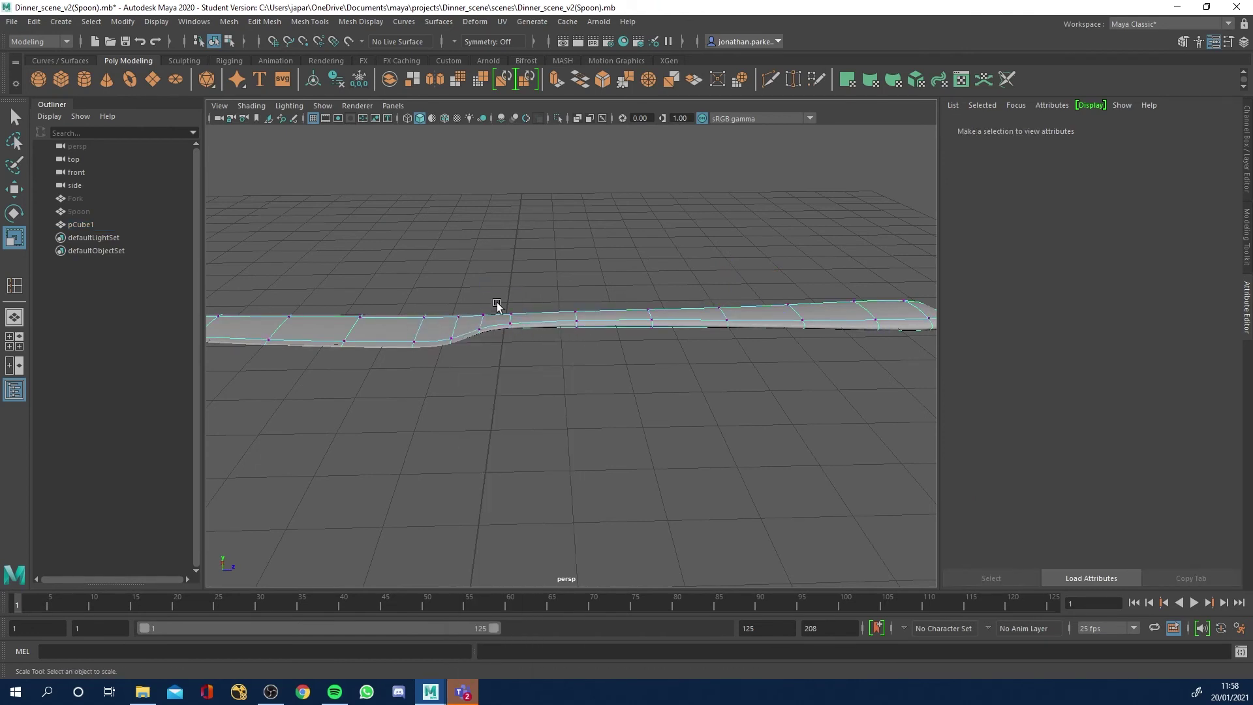
{"action": "mouse_move", "coordinate": [520, 341]}
{"action": "left_mouse_down"}
{"action": "mouse_move", "coordinate": [479, 366]}
{"action": "mouse_move", "coordinate": [470, 310]}
{"action": "mouse_move", "coordinate": [542, 363]}
{"action": "mouse_move", "coordinate": [507, 346]}
{"action": "mouse_move", "coordinate": [517, 318]}
{"action": "left_mouse_up"}
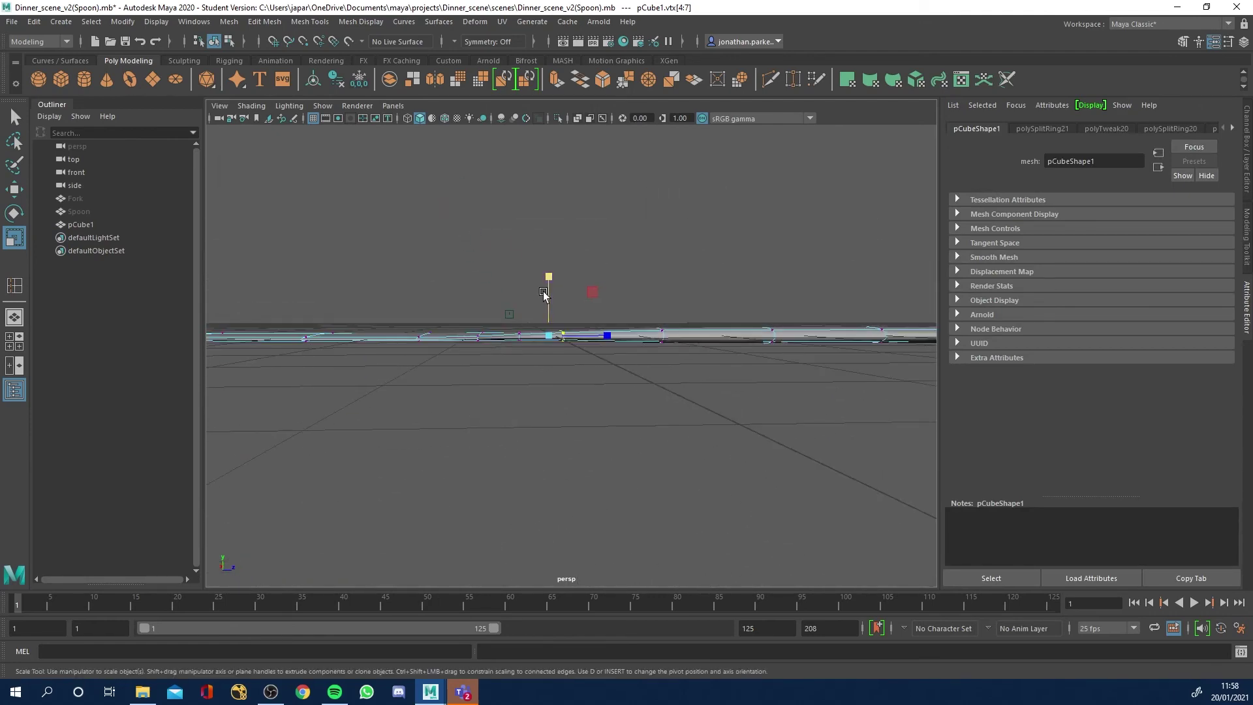
{"action": "left_click_drag", "start_coordinate": [549, 276], "coordinate": [535, 226]}
{"action": "left_click", "coordinate": [680, 283]}
{"action": "left_click_drag", "start_coordinate": [719, 331], "coordinate": [638, 363], "text": "alt"}
{"action": "right_click_drag", "start_coordinate": [638, 363], "coordinate": [699, 330]}
{"action": "left_click", "coordinate": [682, 287]}
{"action": "left_click_drag", "start_coordinate": [682, 287], "coordinate": [680, 481], "text": "alt"}
Try to move the vertex loop at the blade's heel along Z toward the handle, and undo the moves.
{"action": "left_click", "coordinate": [635, 519]}
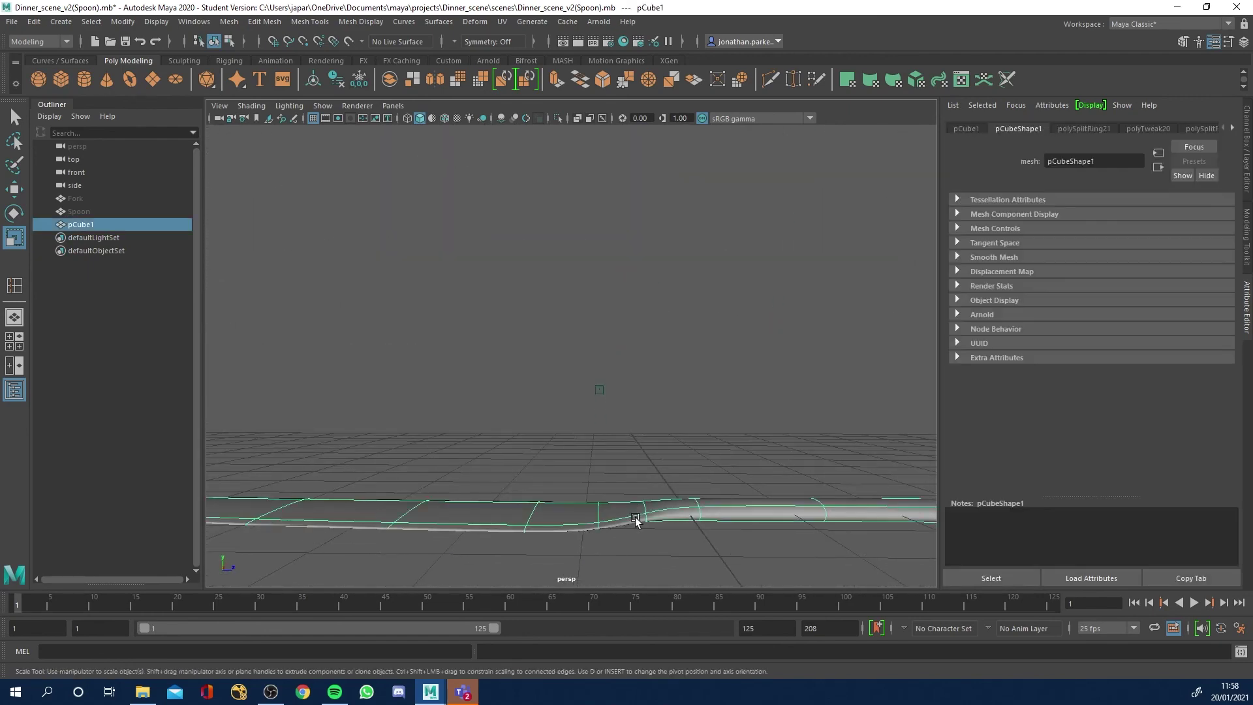
{"action": "right_click_drag", "start_coordinate": [609, 517], "coordinate": [556, 346]}
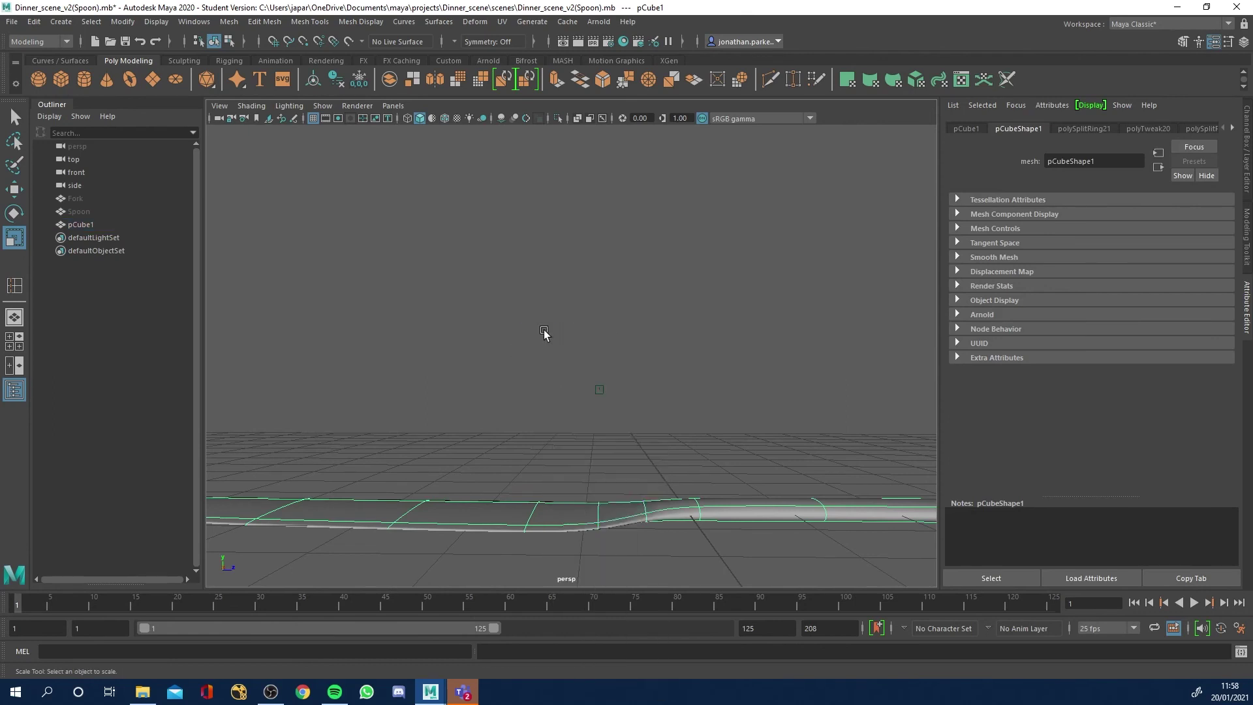
{"action": "left_click_drag", "start_coordinate": [667, 556], "coordinate": [612, 542]}
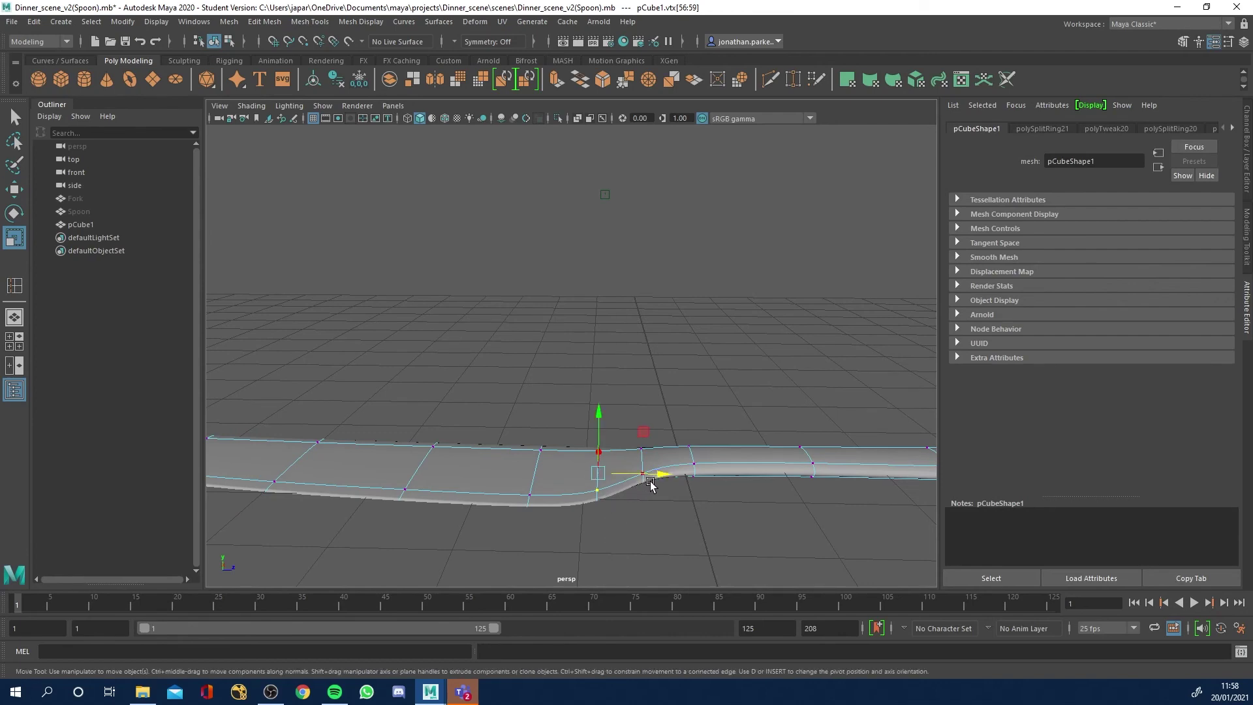
{"action": "key", "text": "w"}
{"action": "left_click_drag", "start_coordinate": [659, 475], "coordinate": [643, 528]}
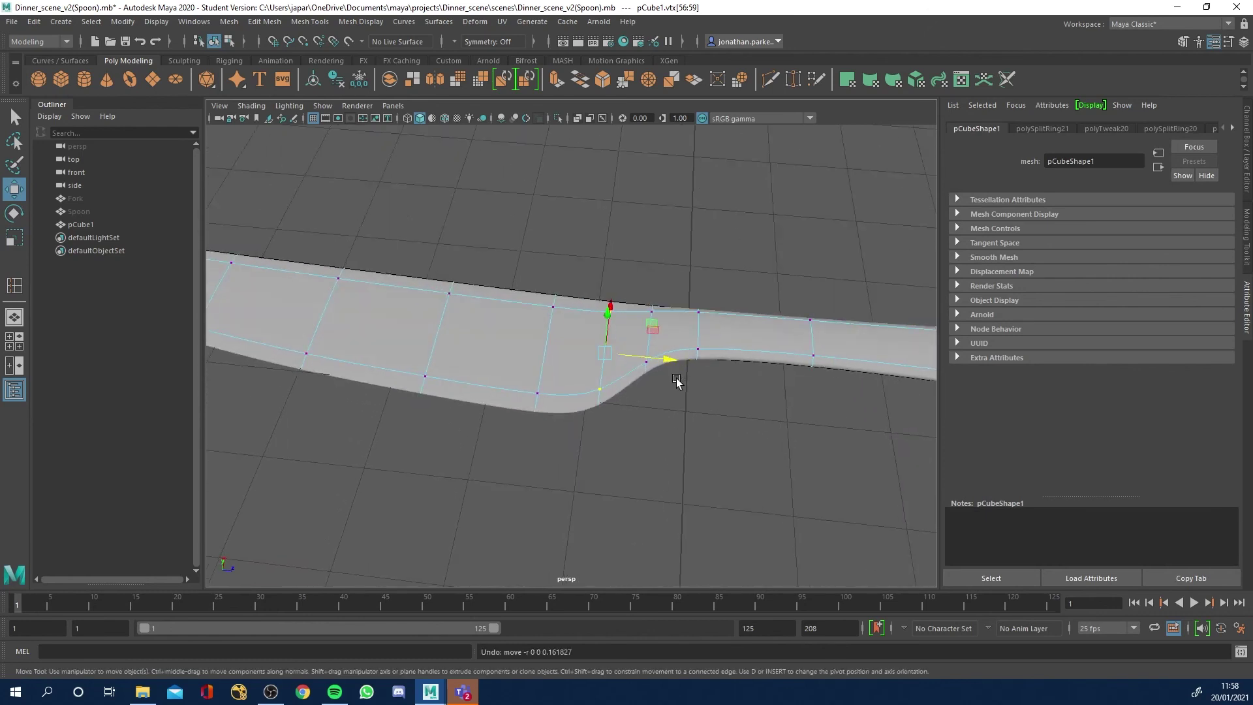
{"action": "key", "text": "ctrl+z"}
{"action": "mouse_move", "coordinate": [670, 364]}
{"action": "left_mouse_down"}
{"action": "mouse_move", "coordinate": [685, 367]}
{"action": "mouse_move", "coordinate": [660, 385]}
{"action": "left_mouse_up"}
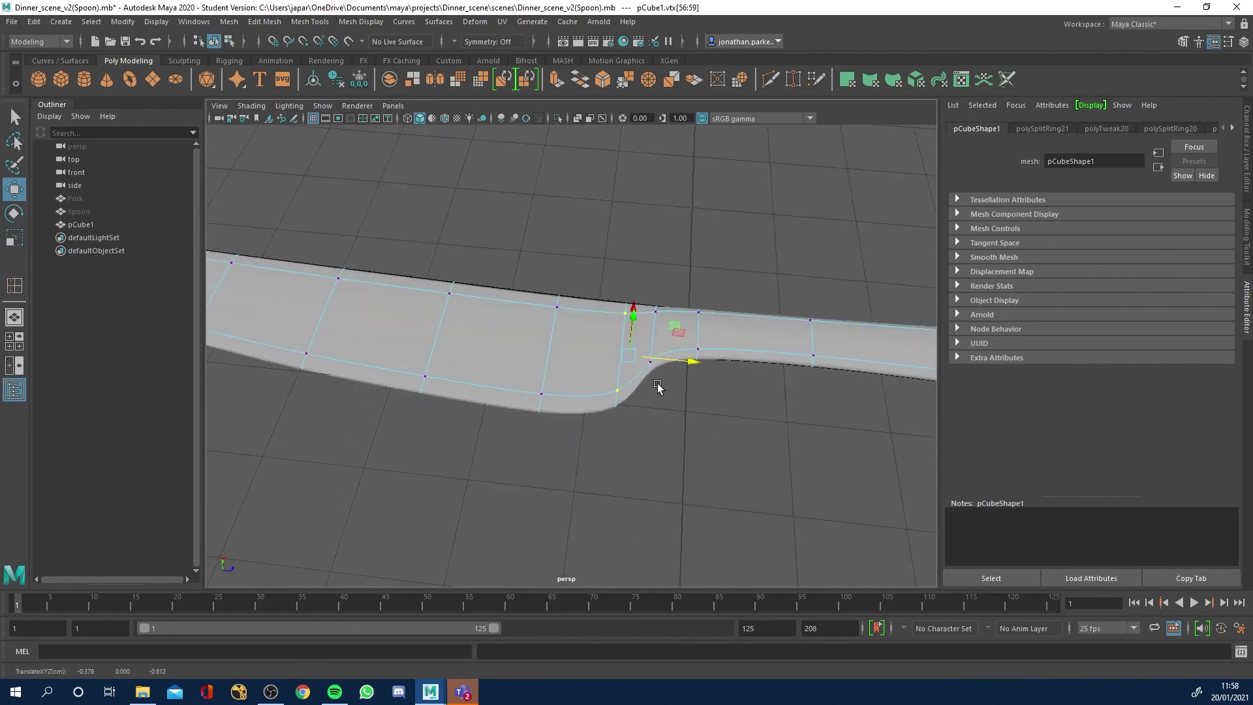
{"action": "key", "text": "ctrl+z"}
Move the vertex loop between the blade's heel and the neck slightly along Z toward the handle, and return to object mode.
{"action": "left_click_drag", "start_coordinate": [667, 270], "coordinate": [638, 423]}
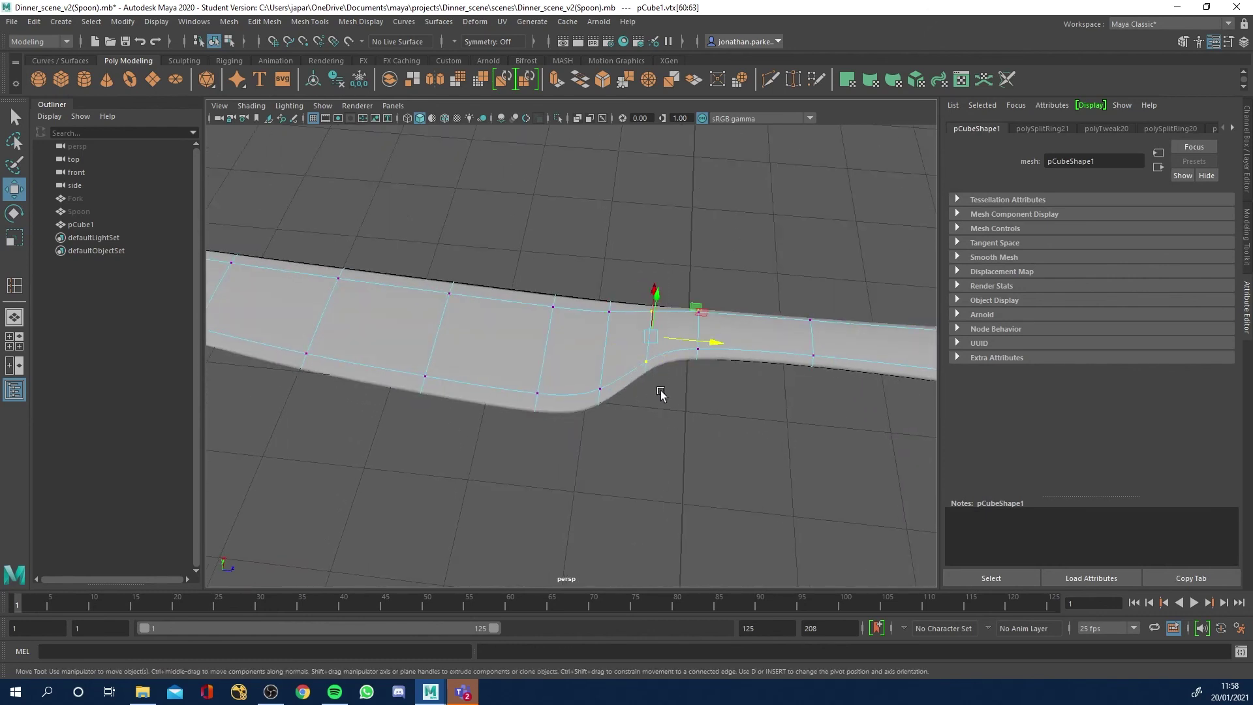
{"action": "left_click_drag", "start_coordinate": [710, 344], "coordinate": [729, 344]}
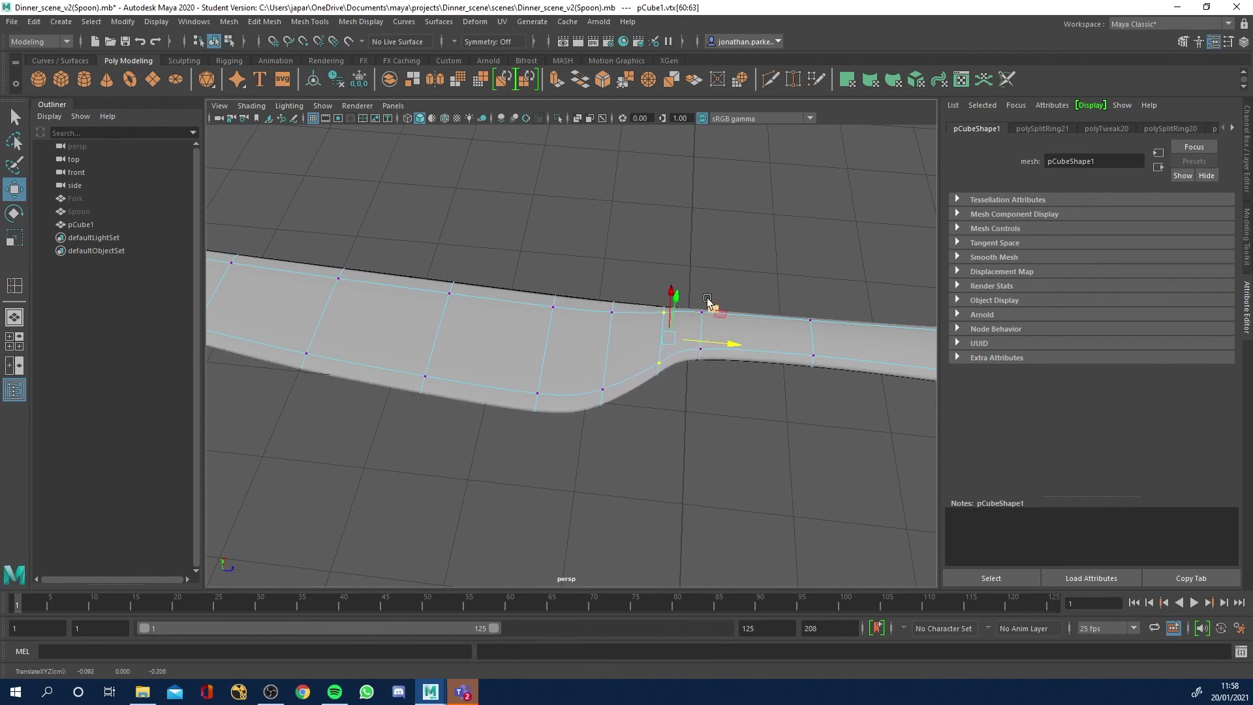
{"action": "left_click_drag", "start_coordinate": [698, 284], "coordinate": [722, 370]}
{"action": "left_click_drag", "start_coordinate": [725, 284], "coordinate": [687, 399]}
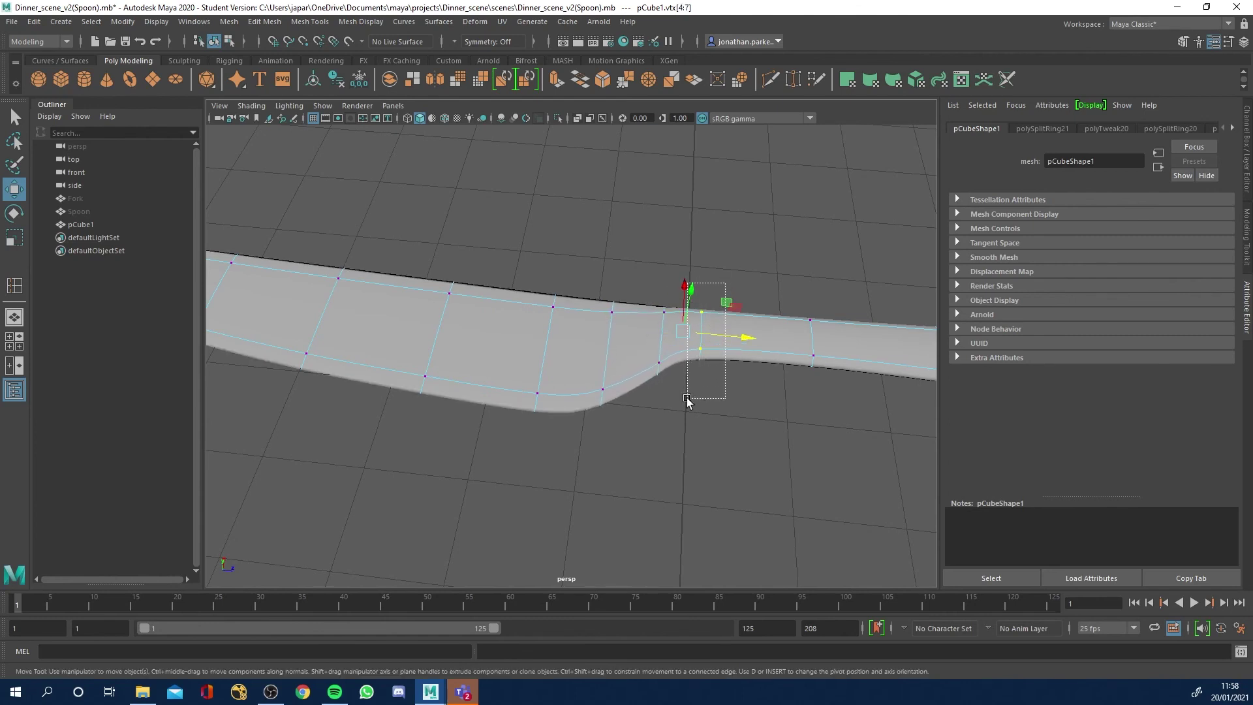
{"action": "left_click_drag", "start_coordinate": [727, 336], "coordinate": [699, 325], "text": "alt"}
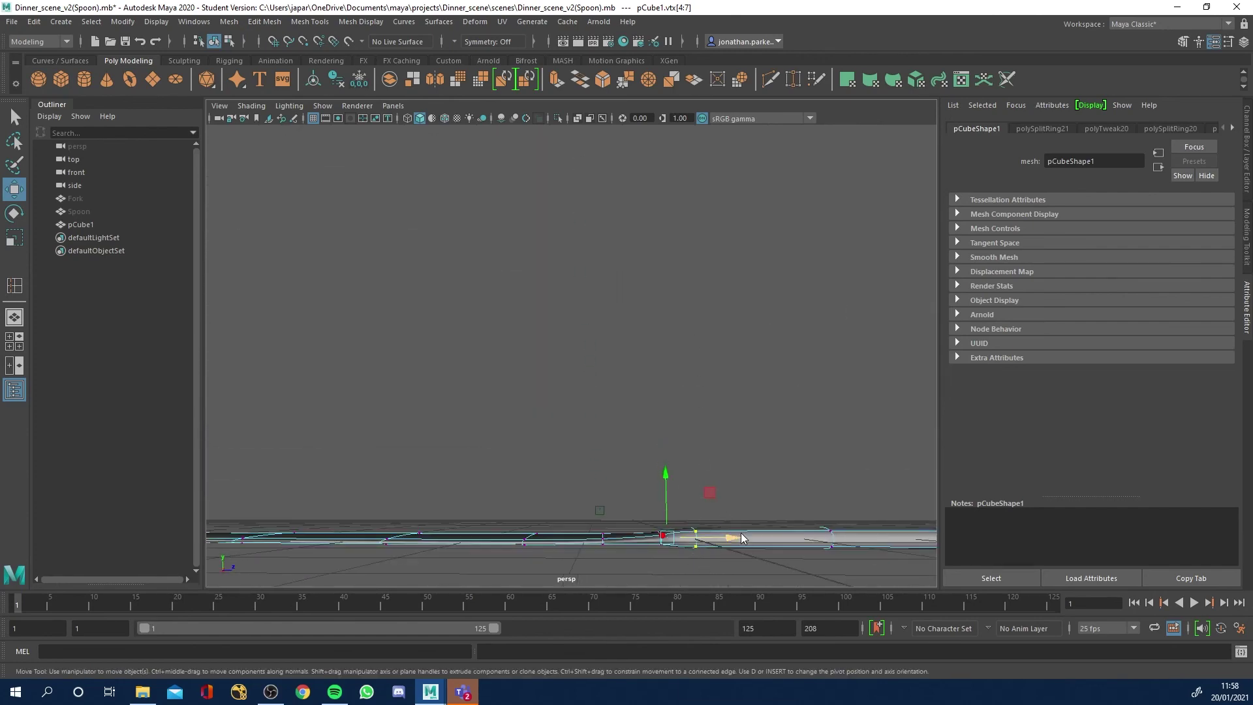
{"action": "right_click_drag", "start_coordinate": [741, 538], "coordinate": [792, 311]}
{"action": "left_click", "coordinate": [781, 409]}
{"action": "left_click_drag", "start_coordinate": [781, 409], "coordinate": [529, 509], "text": "alt"}
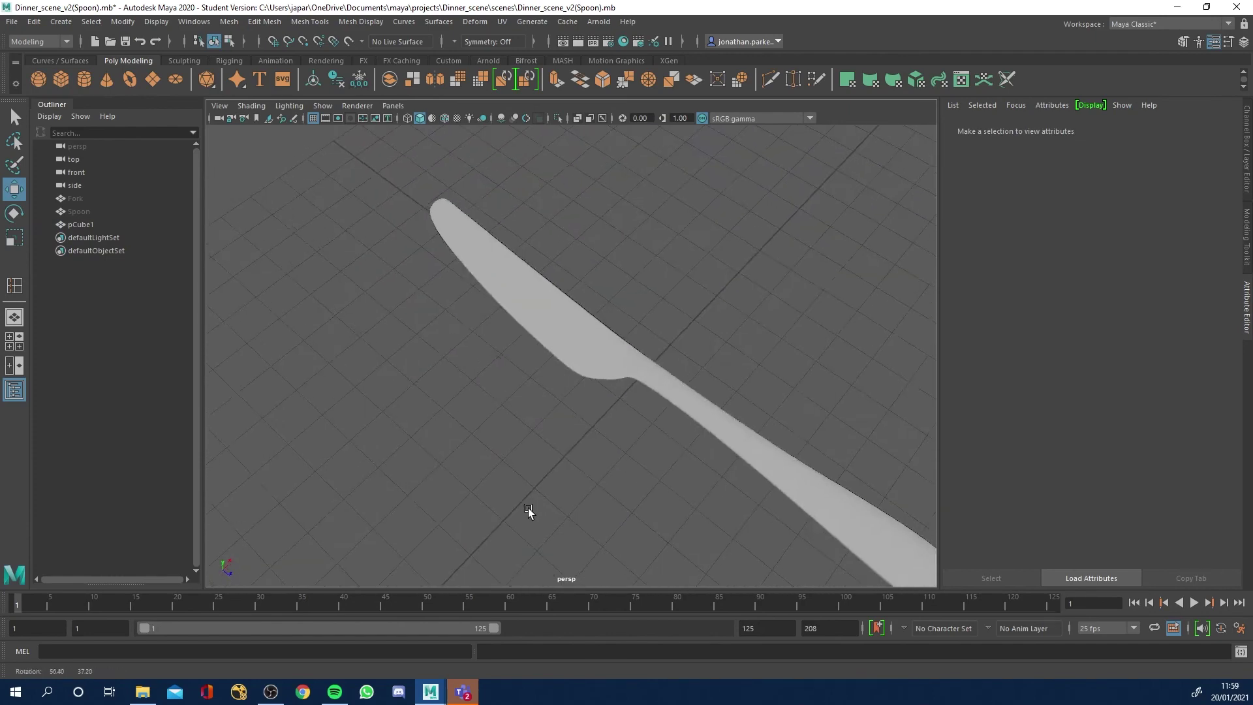
Rename the knife mesh pCube1 as Knife.
{"action": "left_click", "coordinate": [558, 343]}
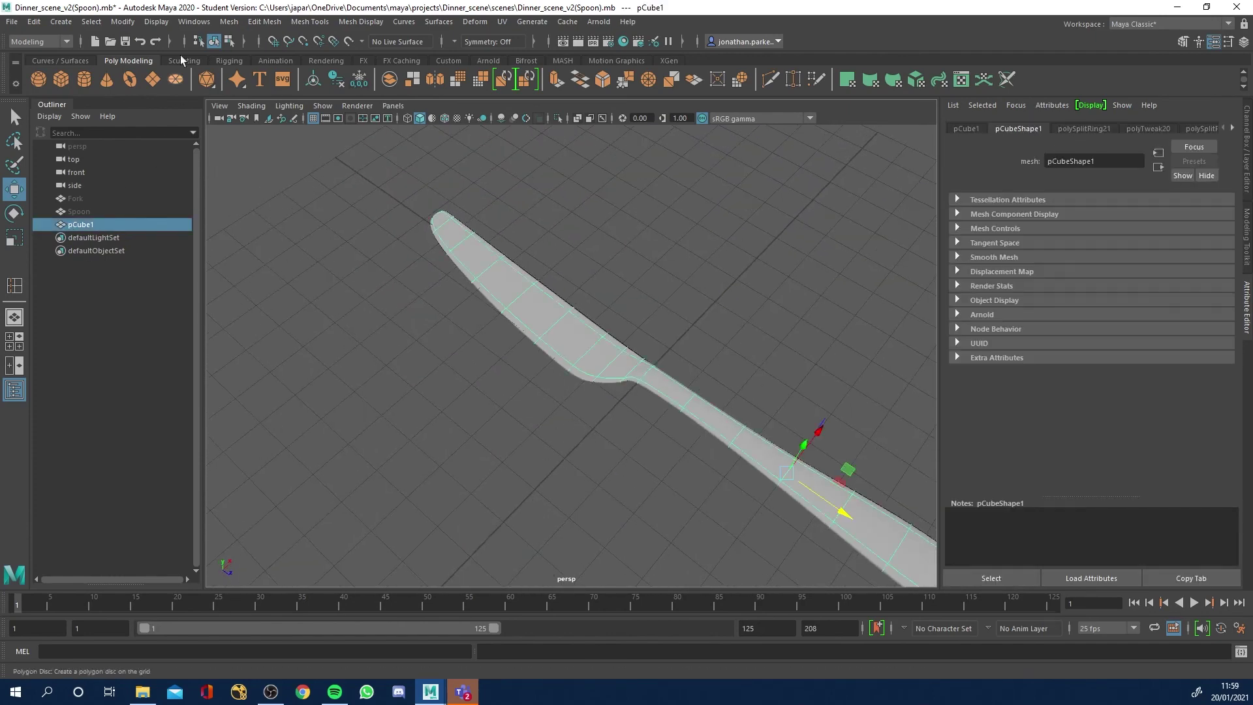
{"action": "left_click", "coordinate": [194, 22]}
{"action": "left_click", "coordinate": [138, 263]}
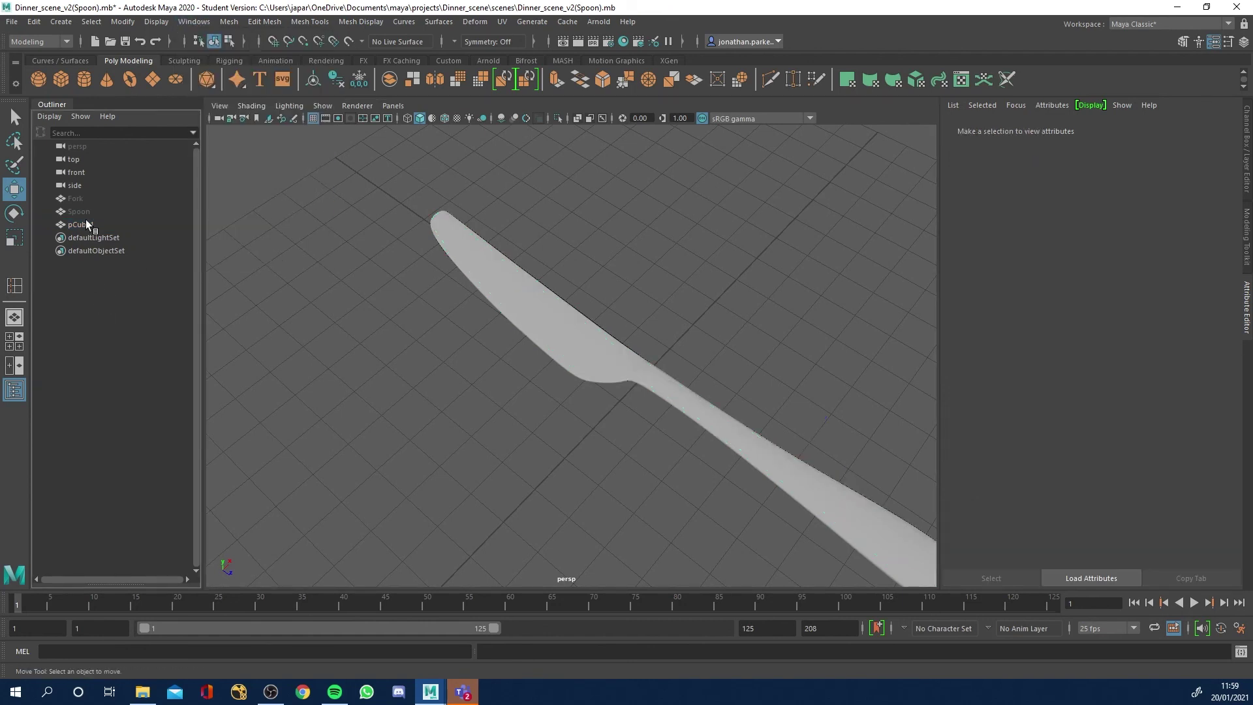
{"action": "left_click", "coordinate": [83, 224]}
{"action": "double_click", "coordinate": [84, 226]}
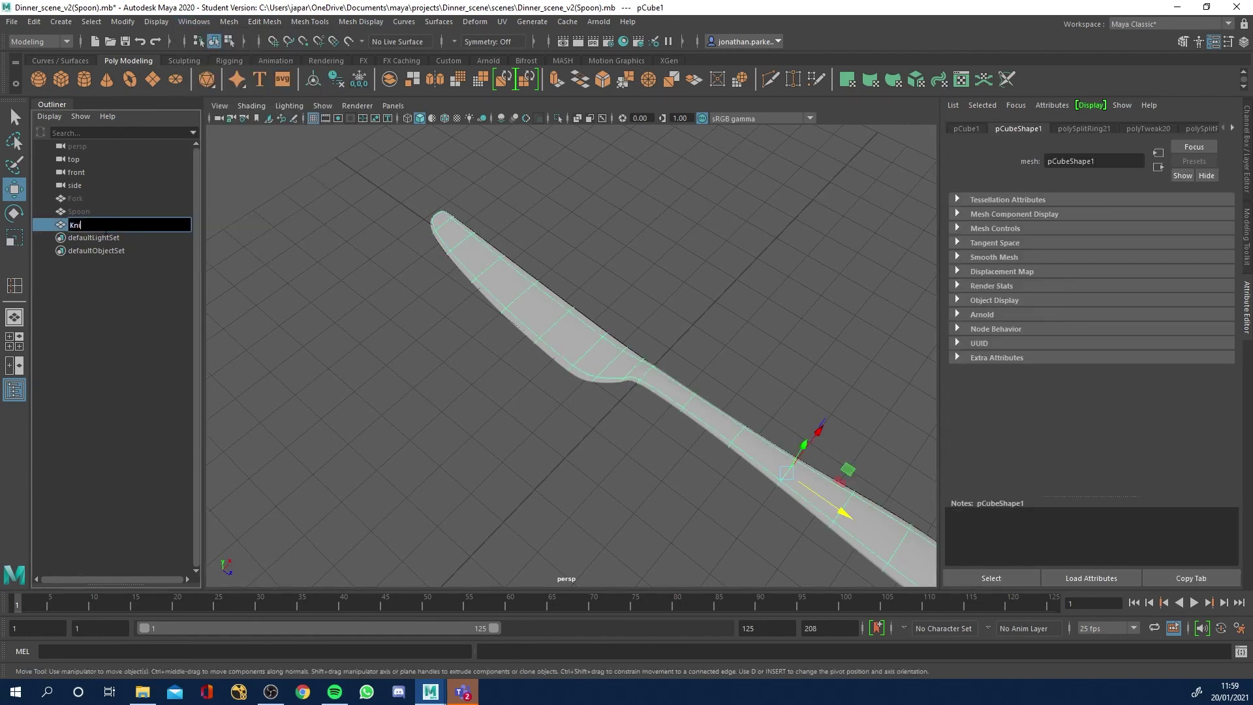
{"action": "left_click", "coordinate": [89, 287]}
Unhide the Fork and Spoon objects to view them together with the knife.
{"action": "left_click", "coordinate": [74, 211]}
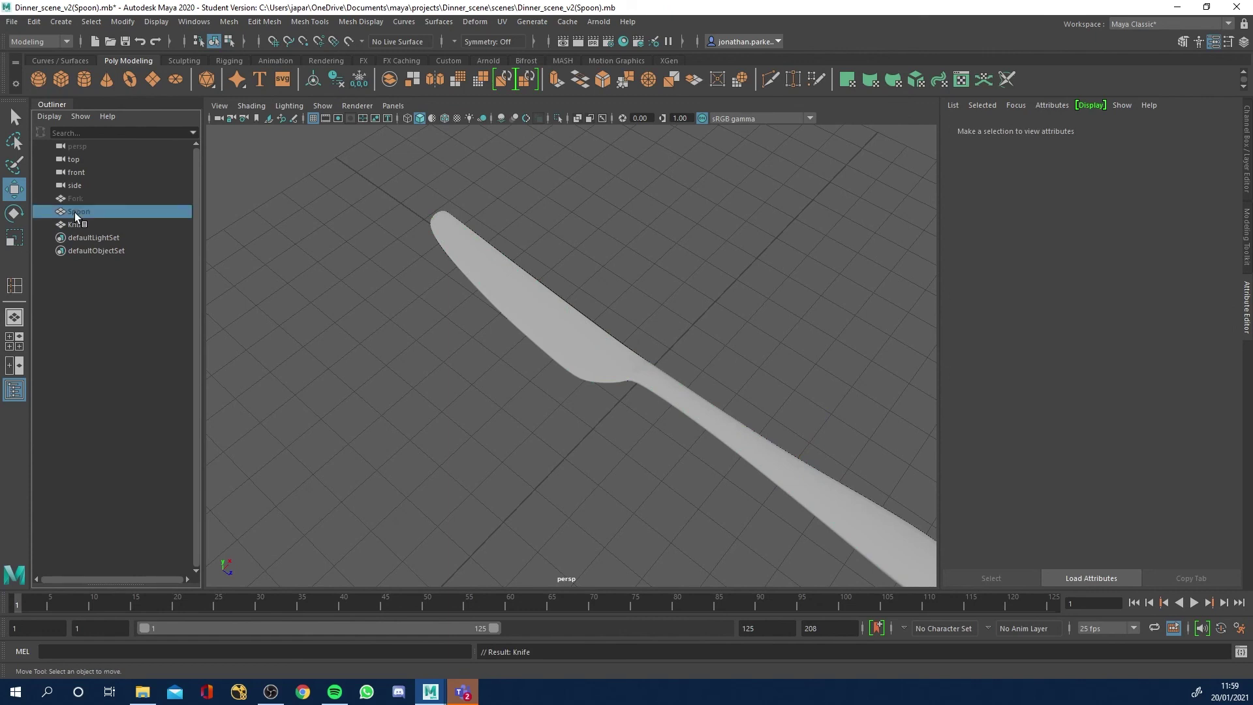
{"action": "left_click", "coordinate": [77, 198], "text": "ctrl"}
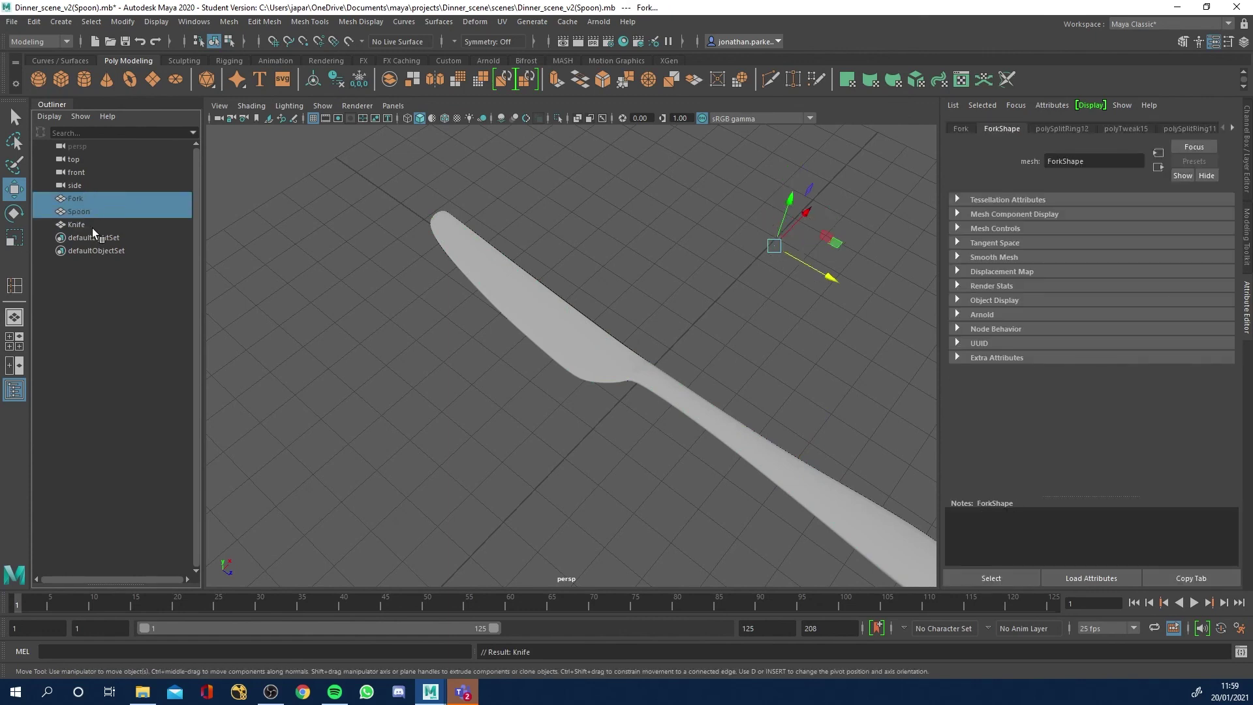
{"action": "key", "text": "ctrl+h"}
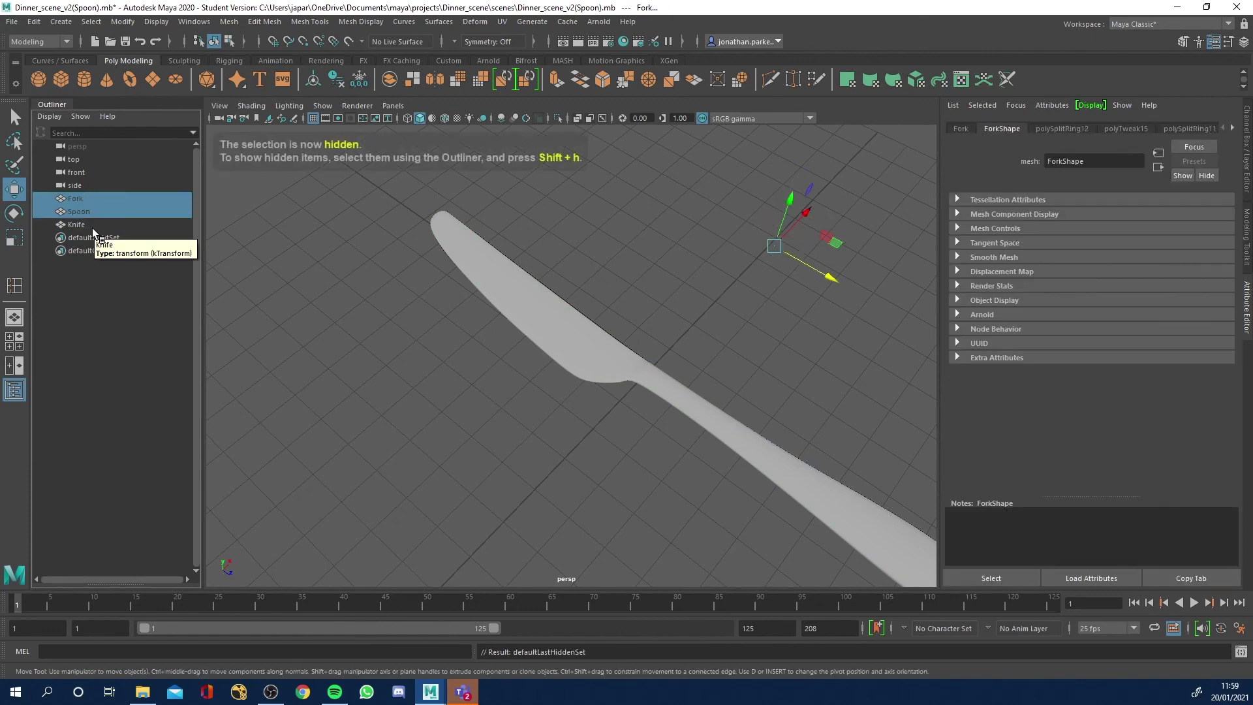
{"action": "key", "text": "shift+h"}
{"action": "left_click_drag", "start_coordinate": [221, 297], "coordinate": [569, 343], "text": "alt"}
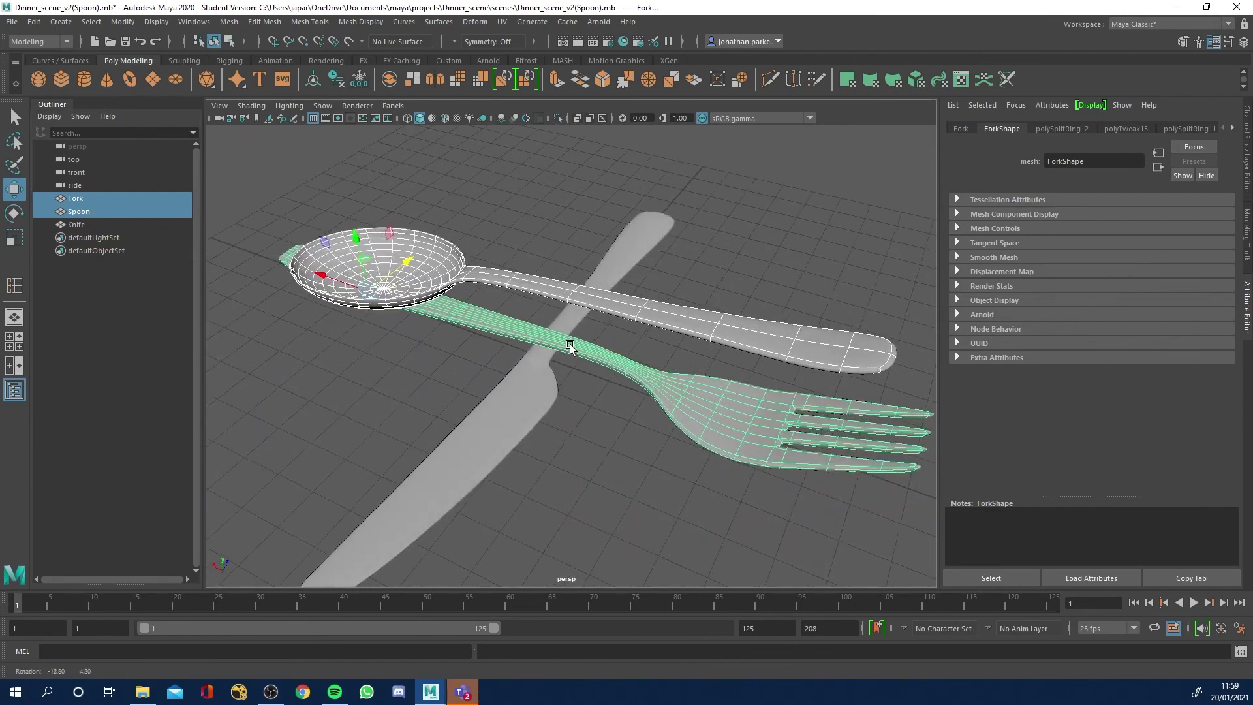
Hide the Fork, Spoon and Knife objects together, and select the Spoon.
{"action": "left_click", "coordinate": [77, 224], "text": "ctrl"}
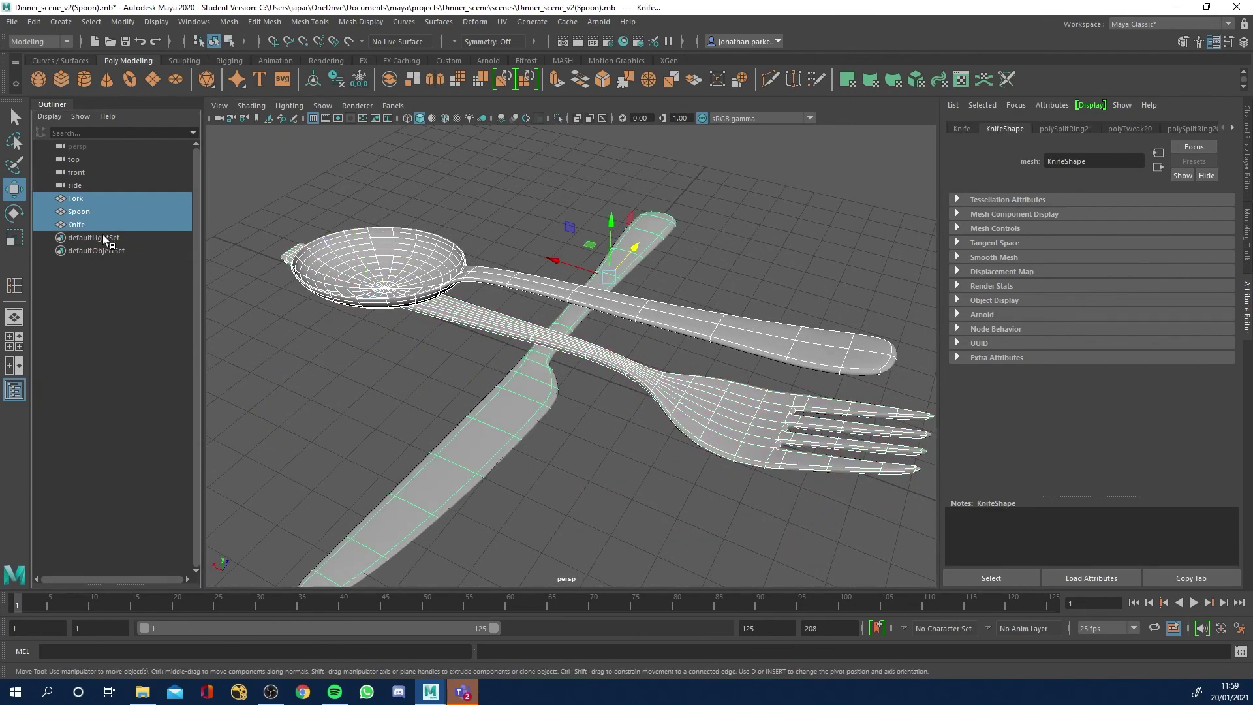
{"action": "key", "text": "ctrl+h"}
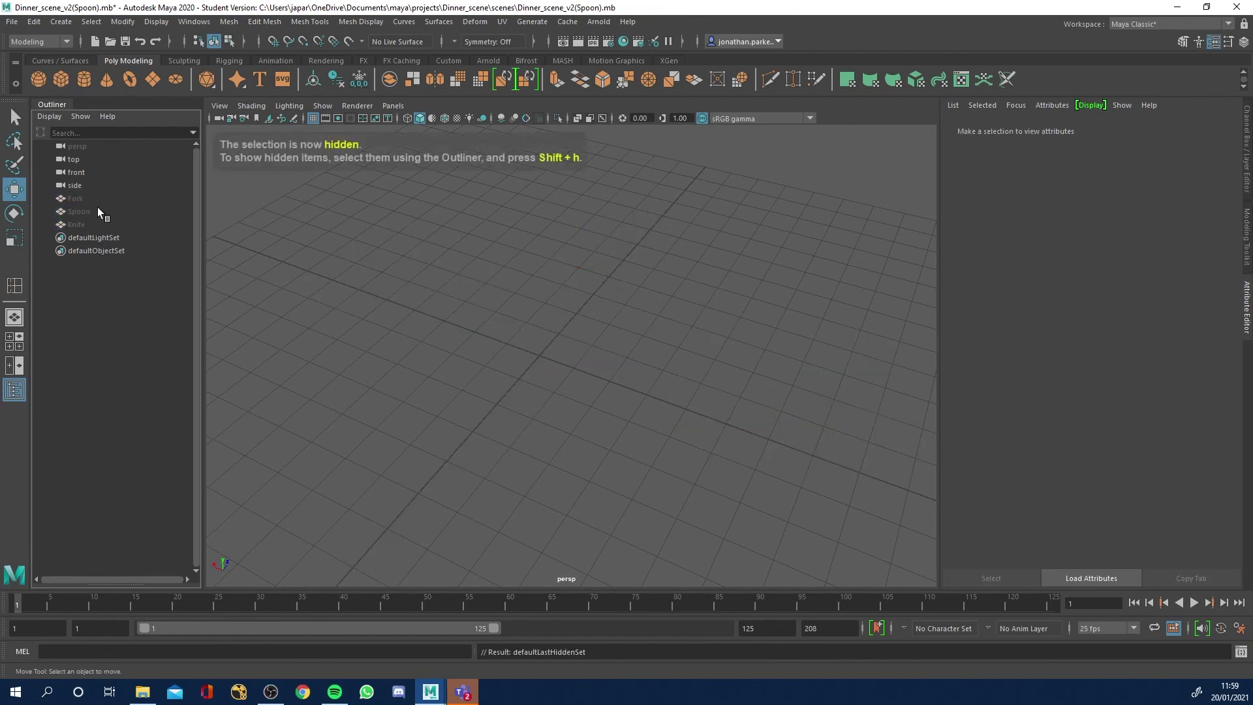
{"action": "left_click", "coordinate": [79, 211]}
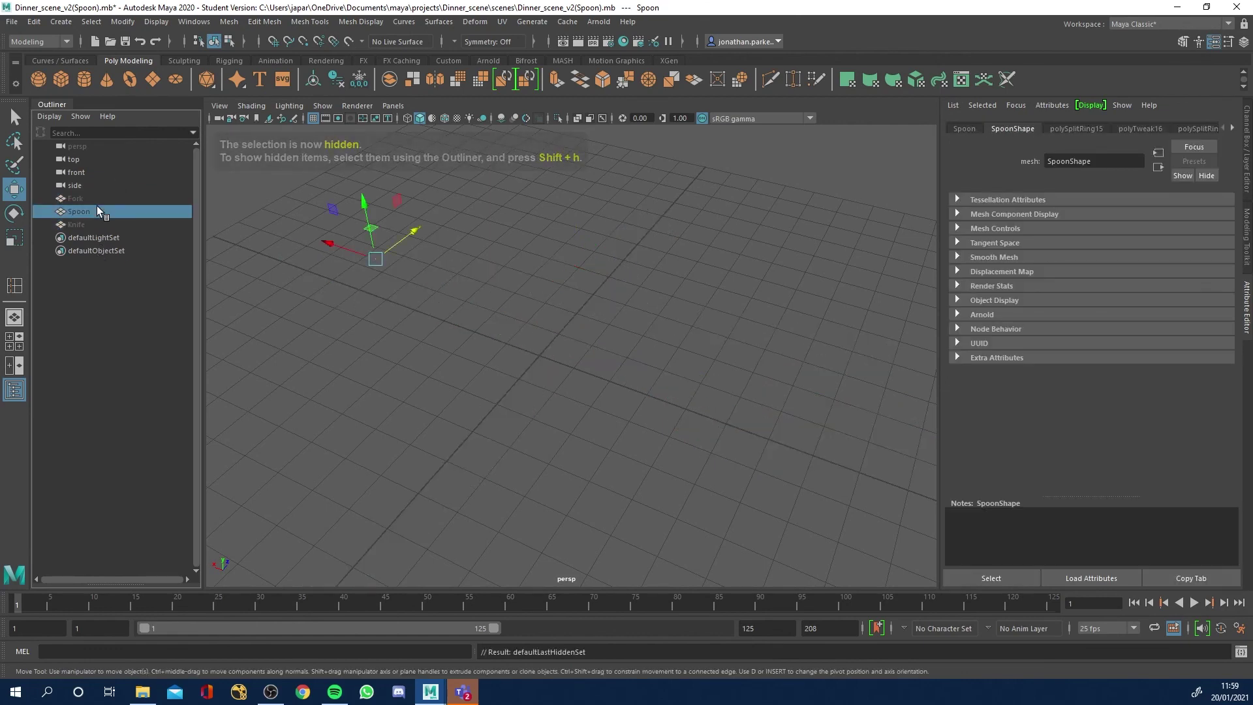